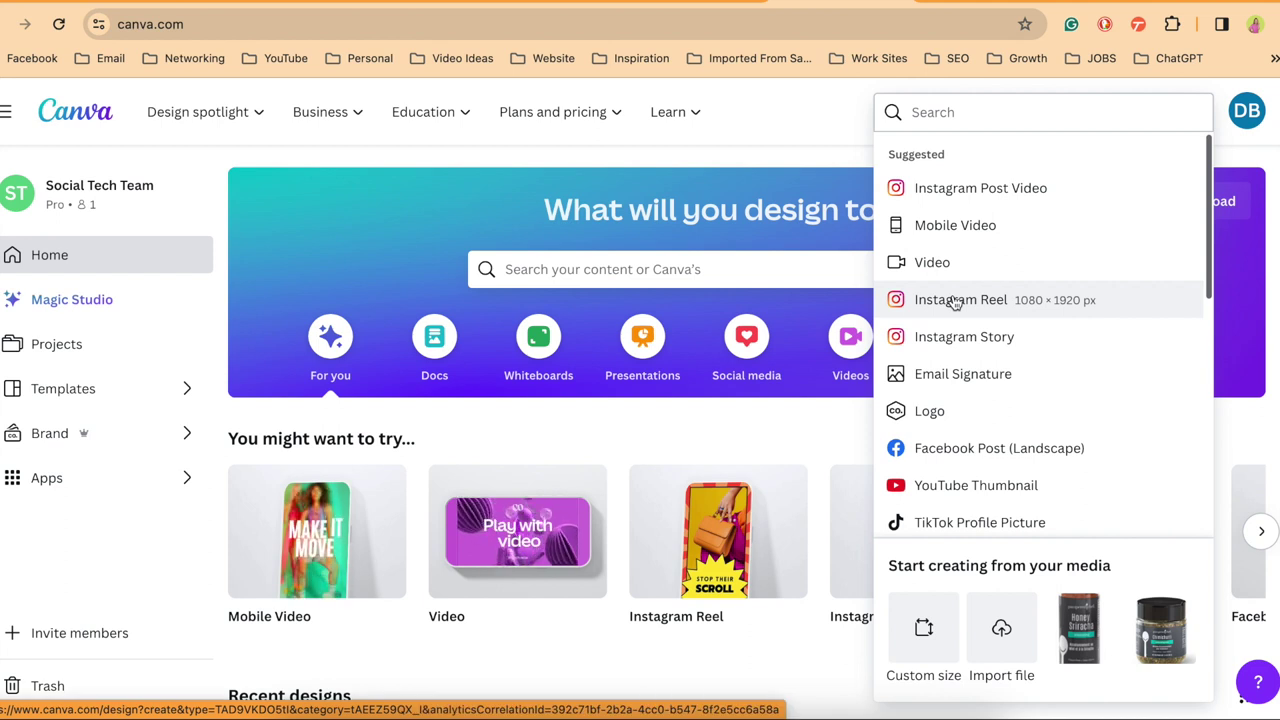
Search from the Canva home page to list design types, including Instagram Reel 1080 × 1920 px.
click(955, 302)
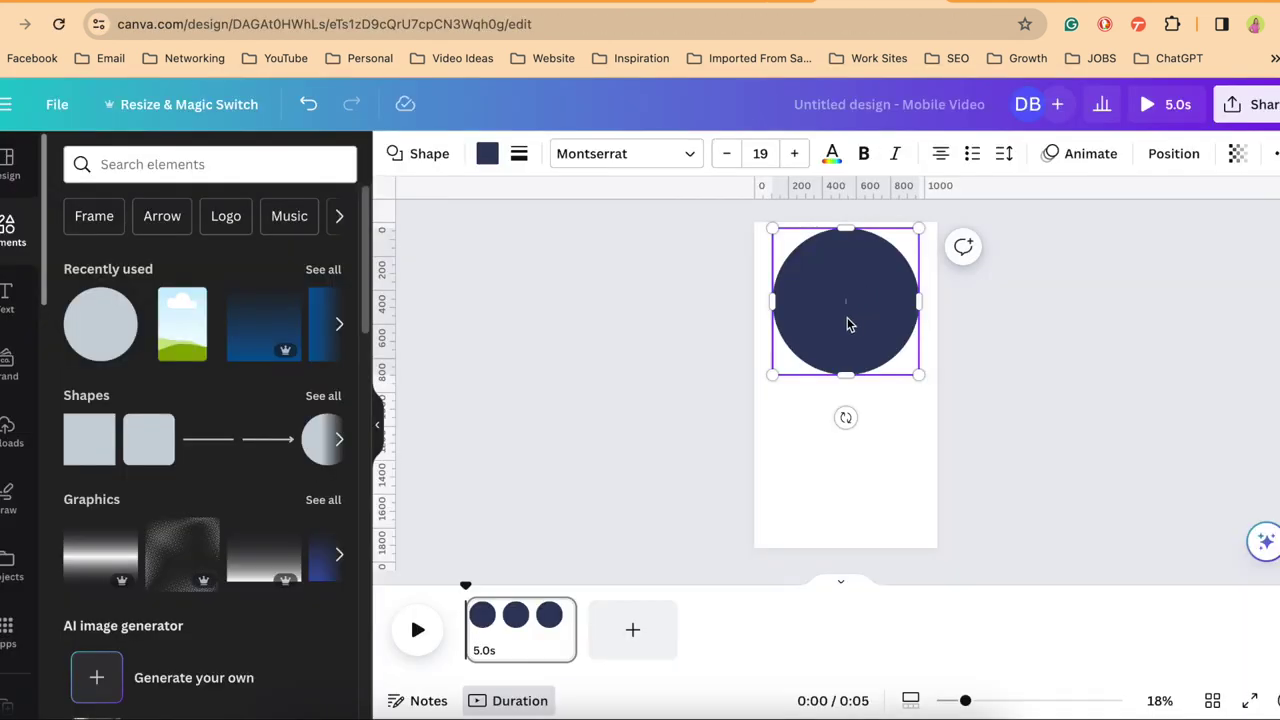
Move the navy circle higher on the page and recolour it with the crimson brand swatch.
drag(841, 322, 841, 300)
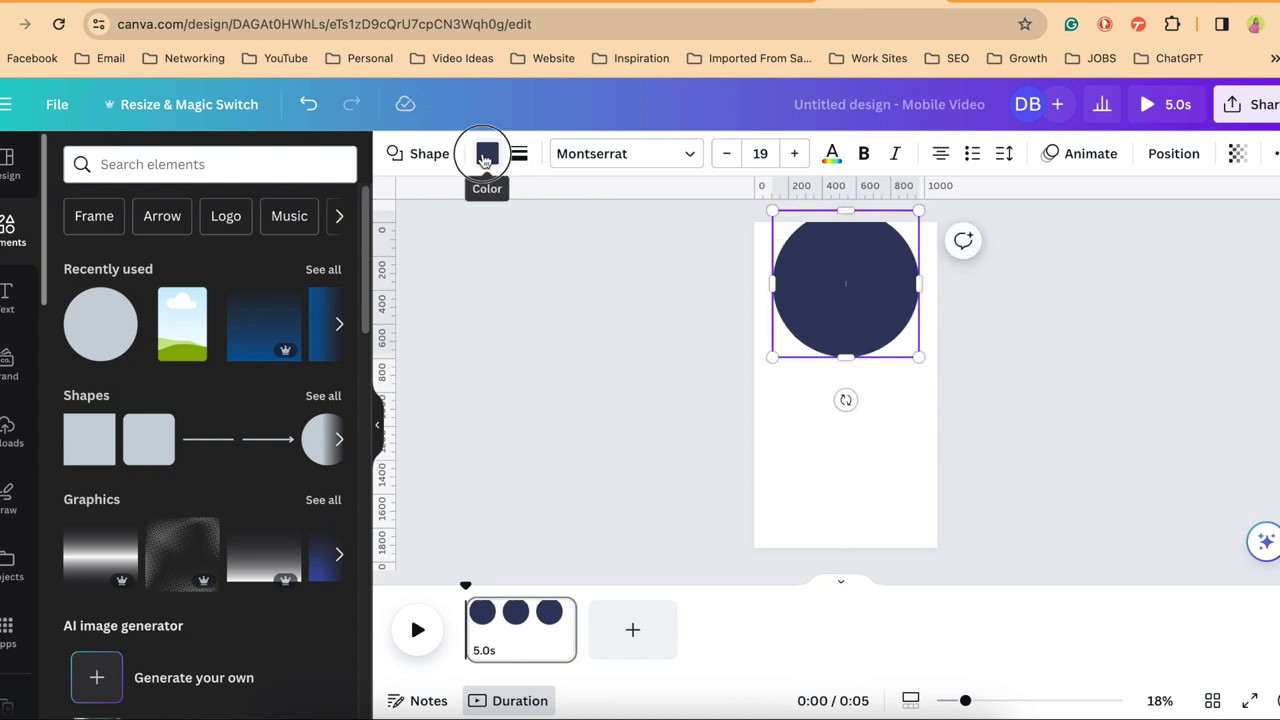
click(487, 153)
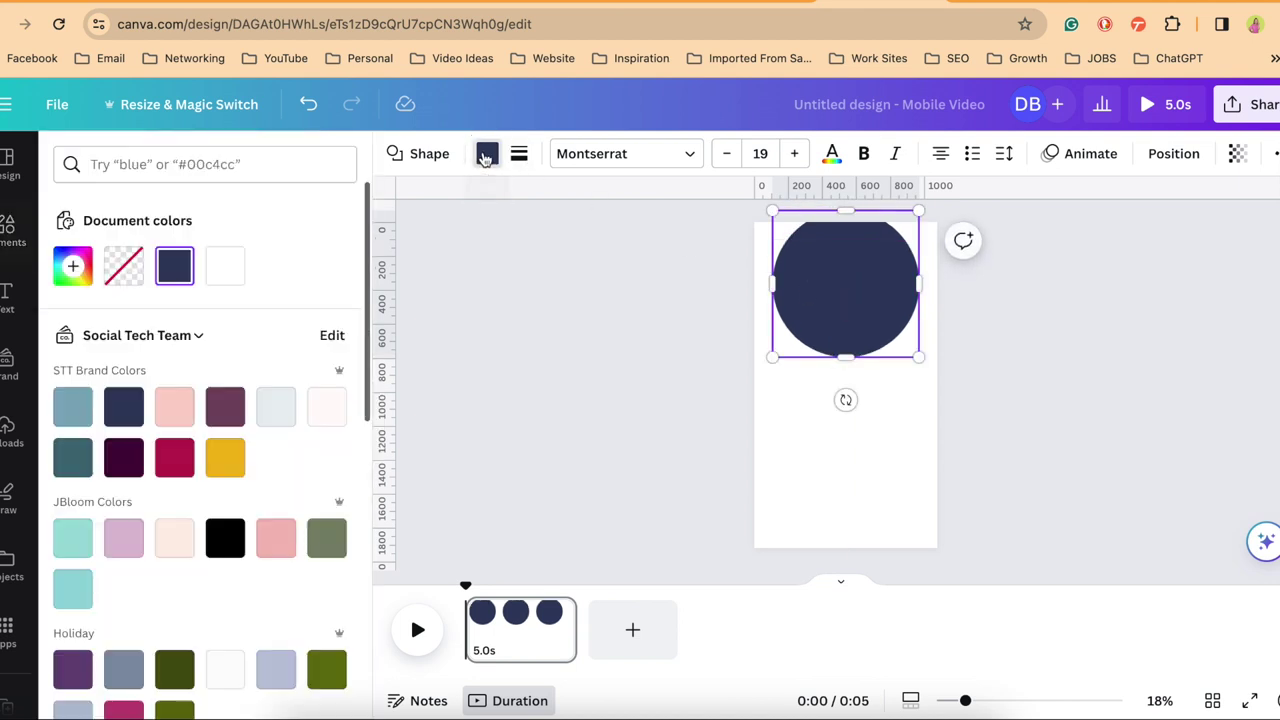
click(174, 458)
Place a portrait photo frame from the Frames elements centred over the circle.
click(112, 243)
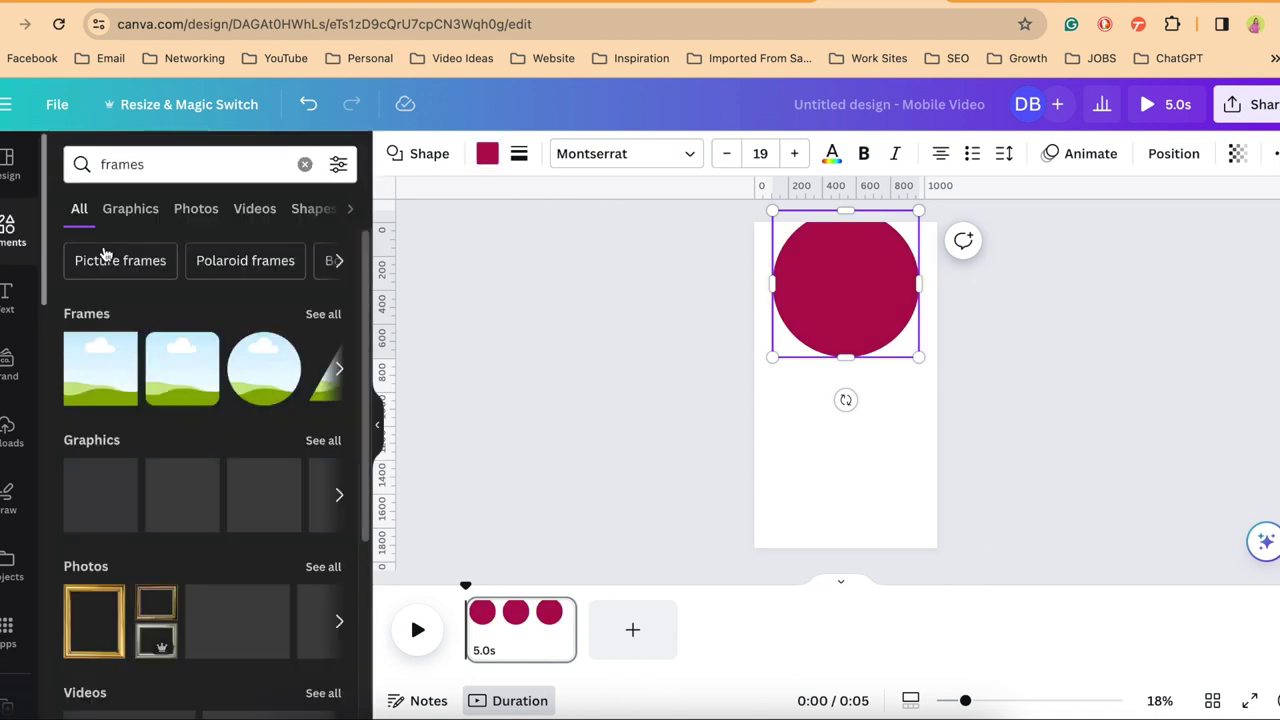
click(318, 314)
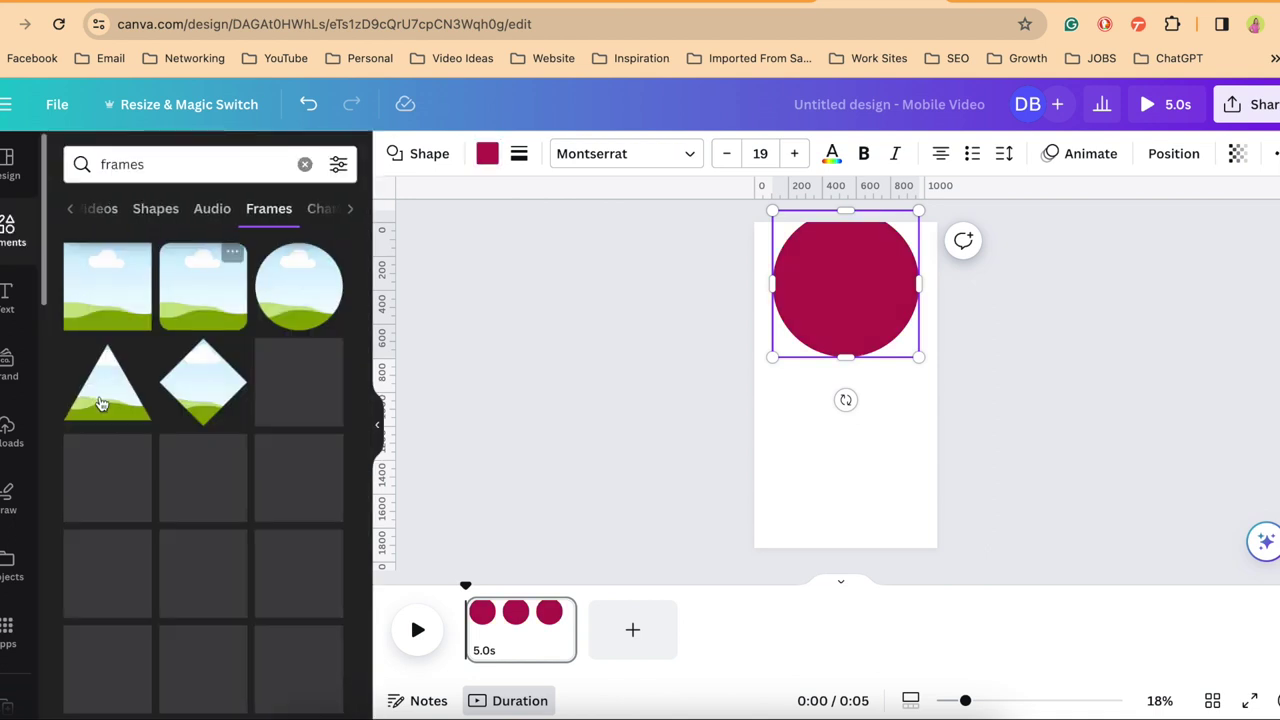
scroll(110, 475, down, 3)
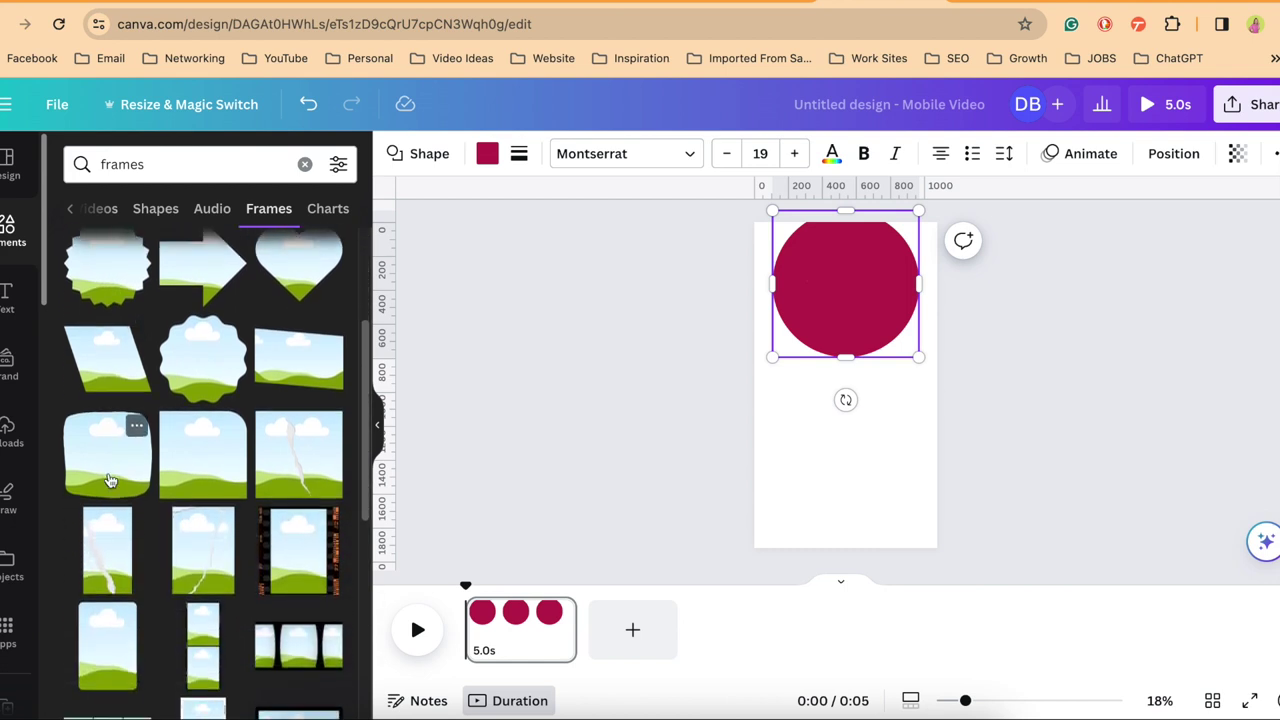
scroll(118, 557, down, 2)
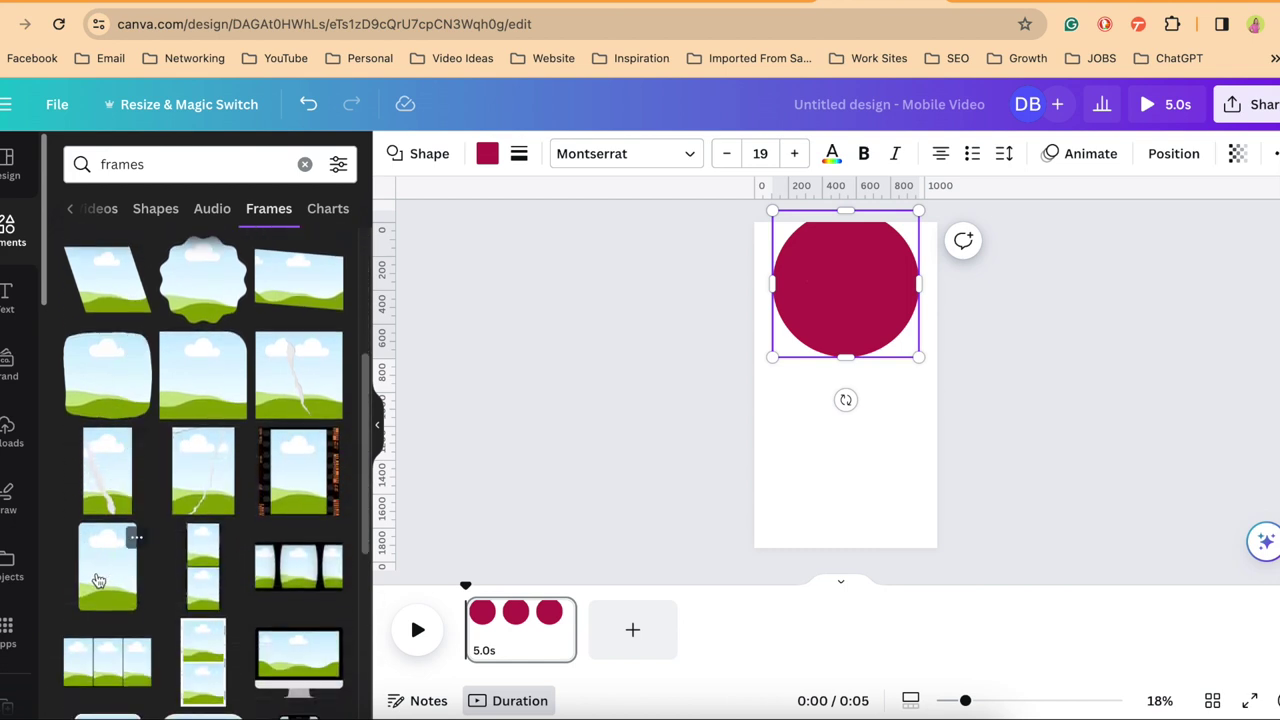
drag(98, 585, 854, 400)
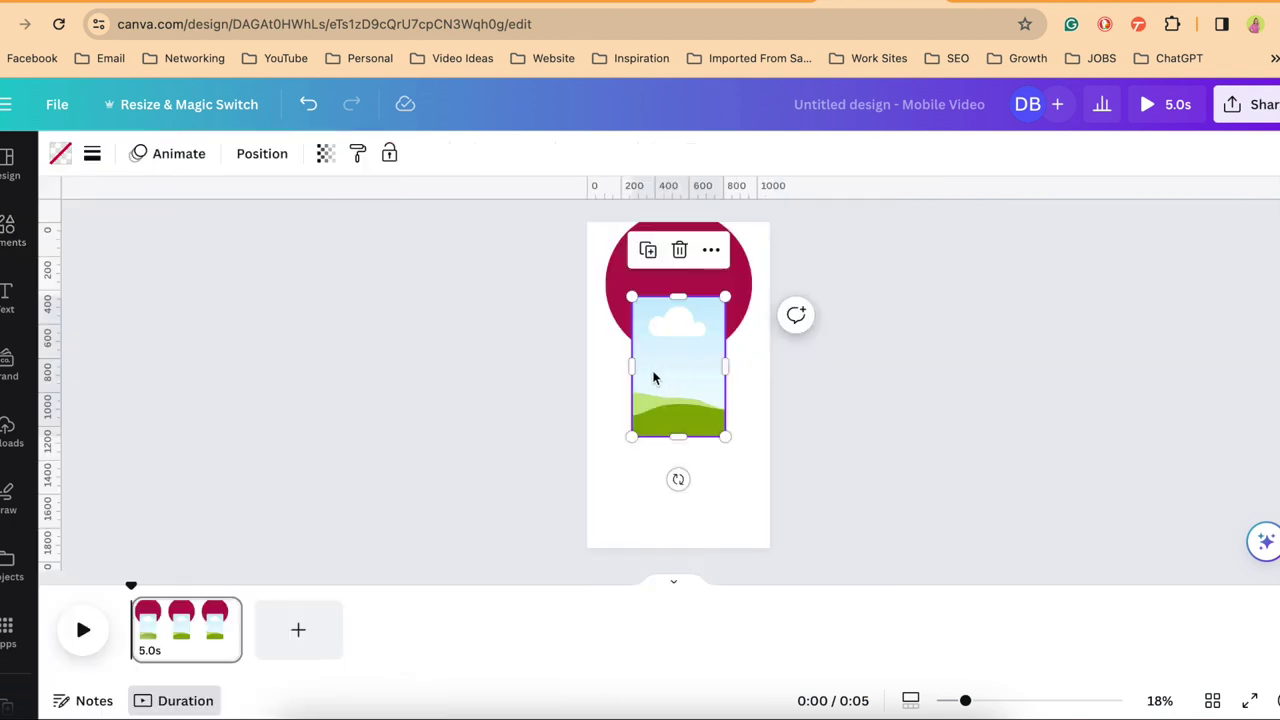
Duplicate the portrait frame, tilt the copy about 57° and move it to the top-left.
click(648, 252)
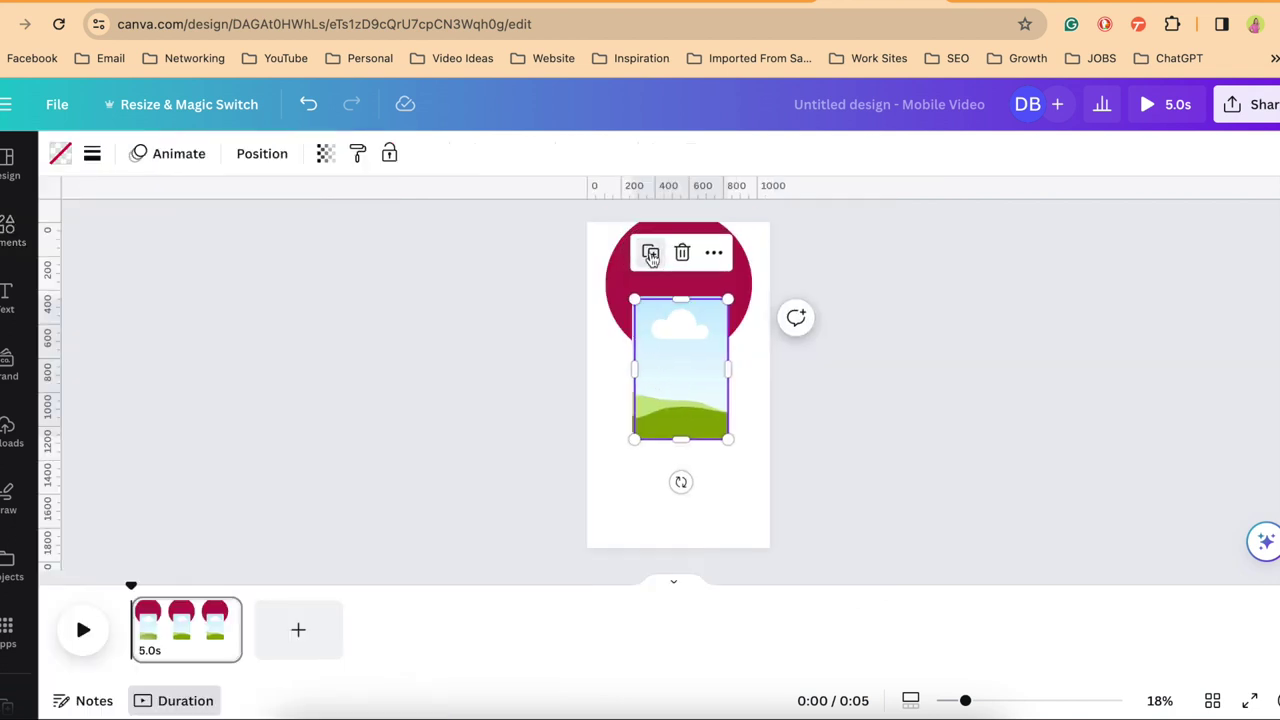
drag(680, 482, 579, 370)
drag(690, 372, 626, 297)
Duplicate the tilted frame, rotate the copy upside down and move it to the right.
click(575, 208)
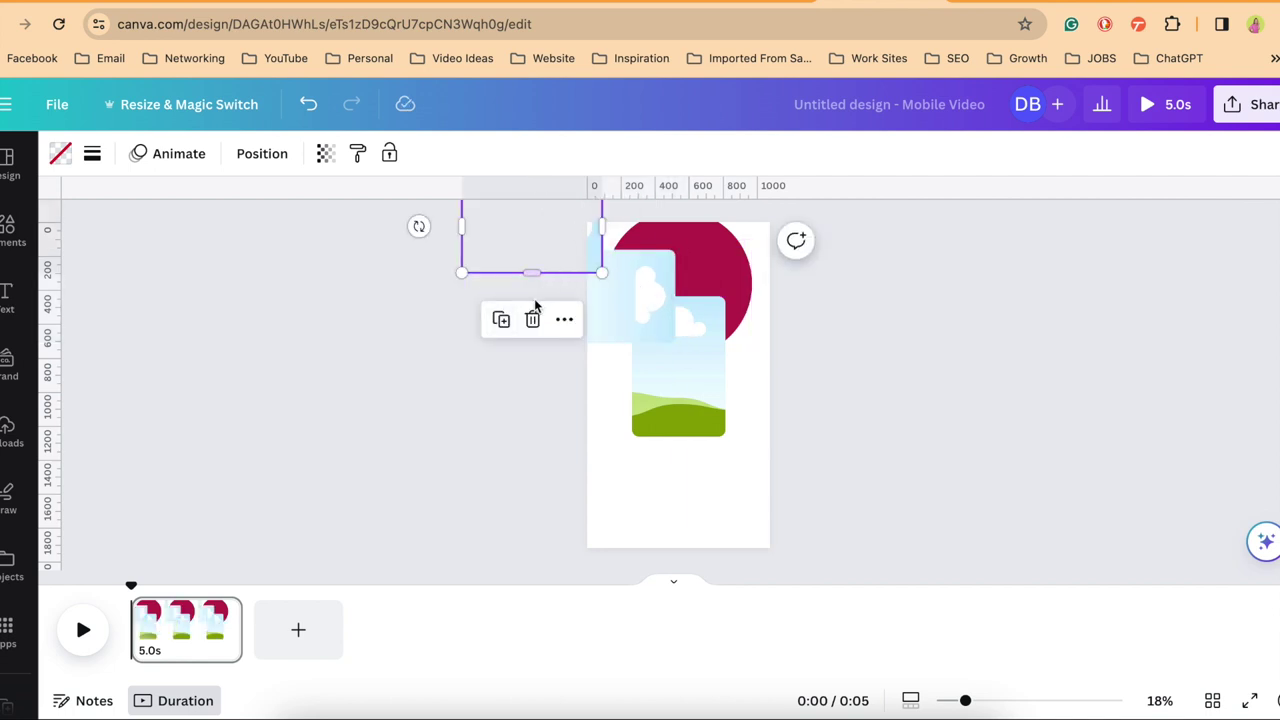
drag(410, 224, 531, 191)
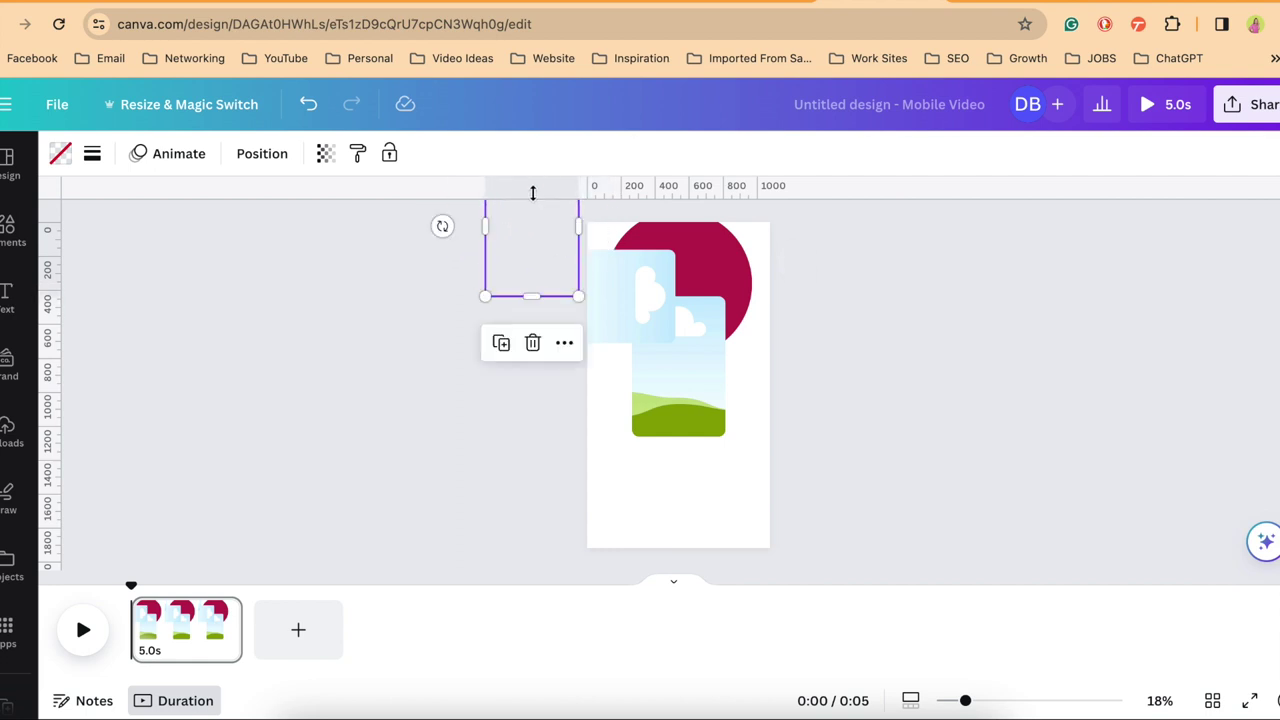
drag(534, 240, 45, 280)
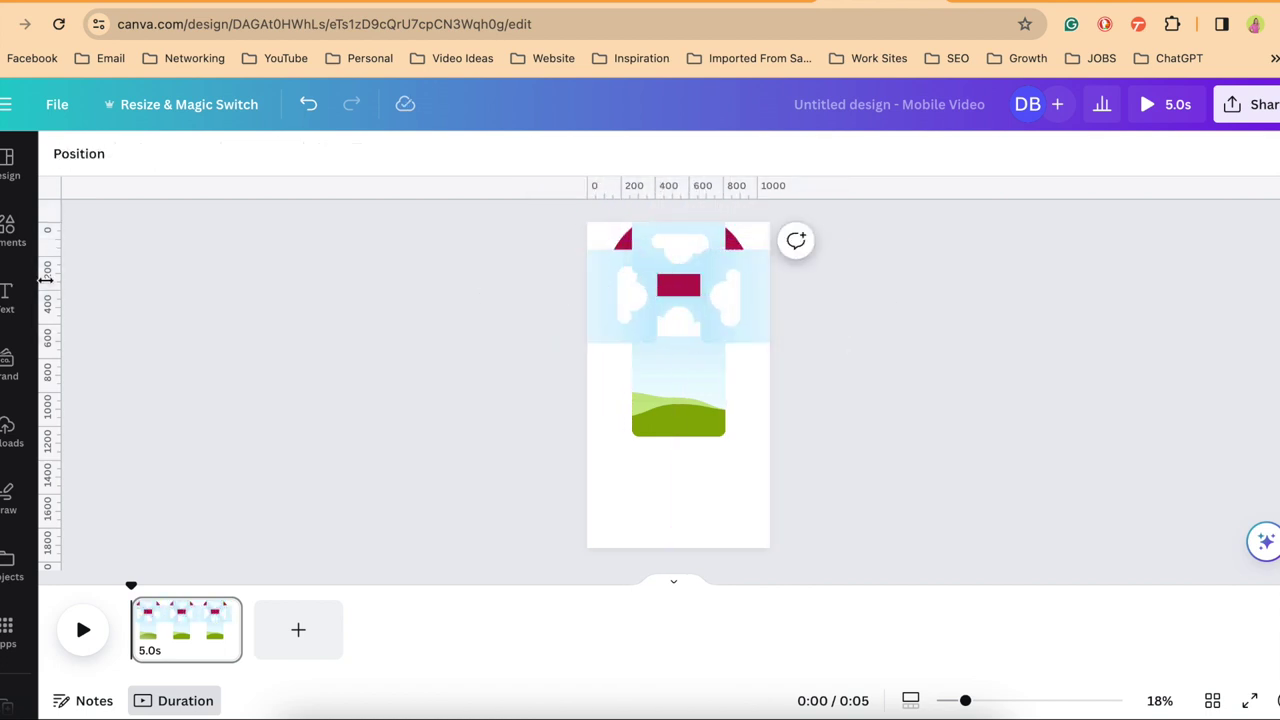
click(10, 447)
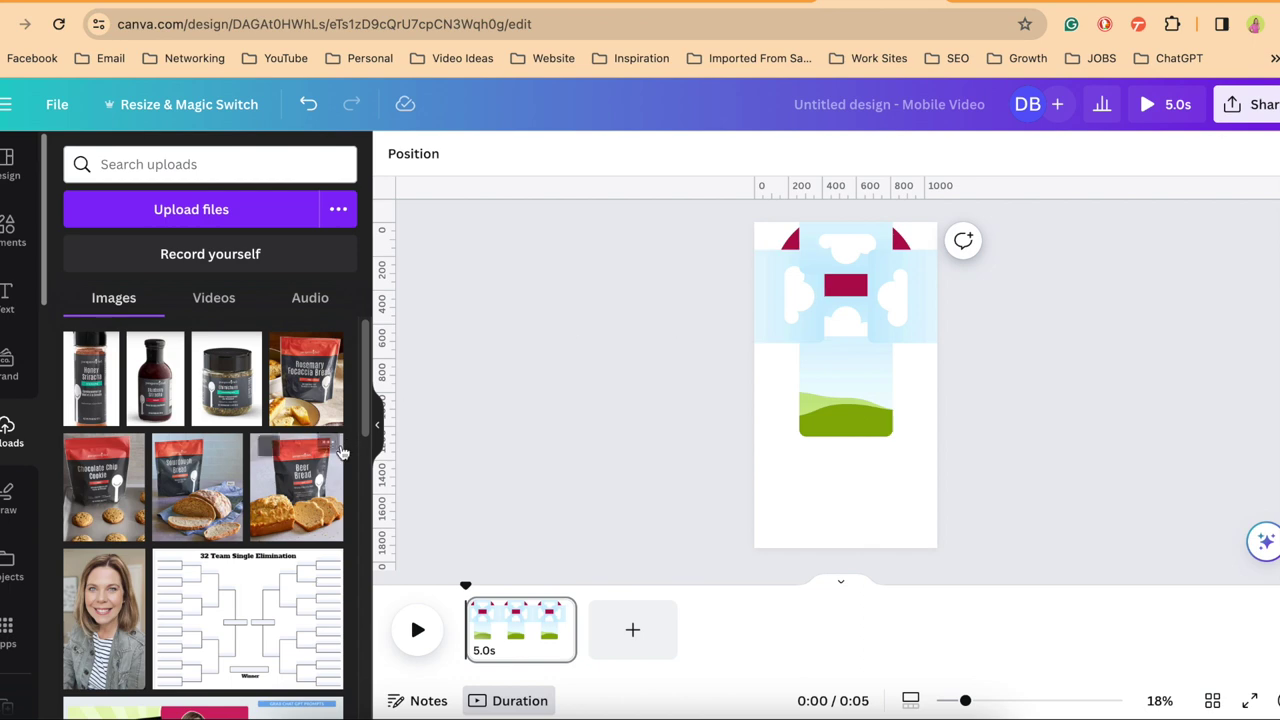
Fill the frames with the Beer Bread, Sourdough, Chocolate Chip Cookie and Rosemary Focaccia photos.
click(340, 452)
drag(197, 488, 768, 295)
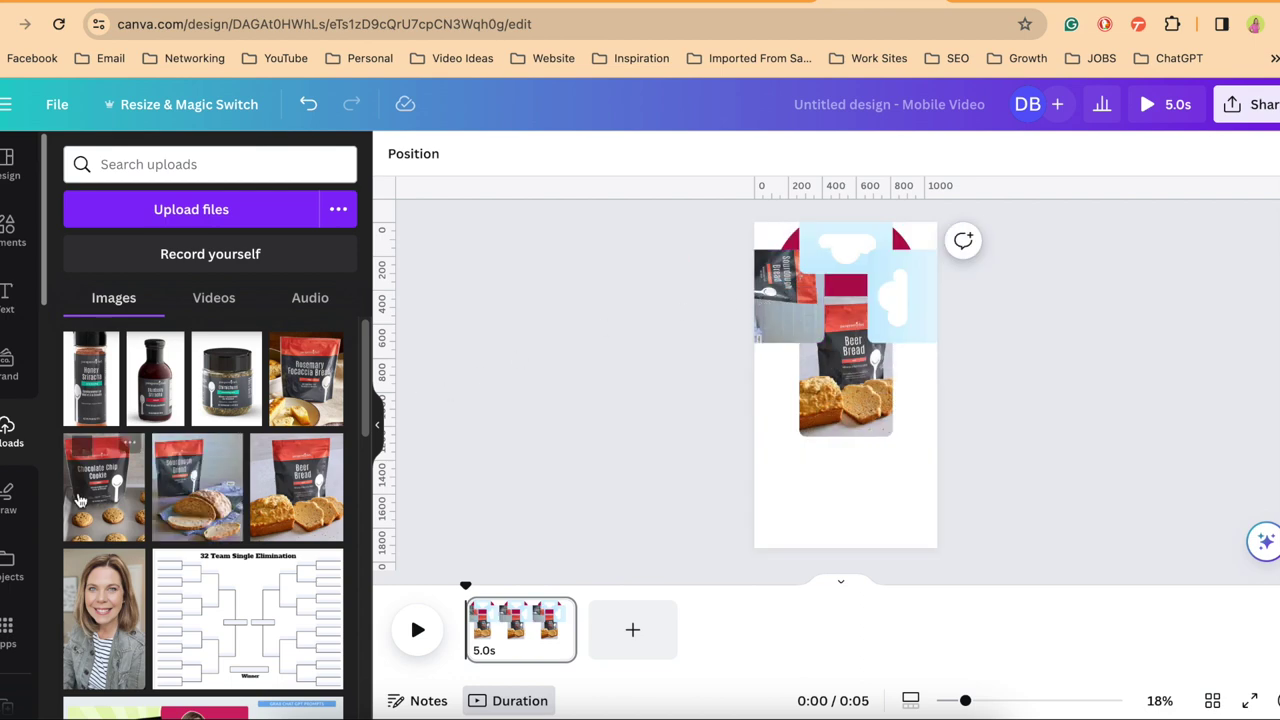
drag(88, 500, 821, 245)
drag(307, 397, 905, 327)
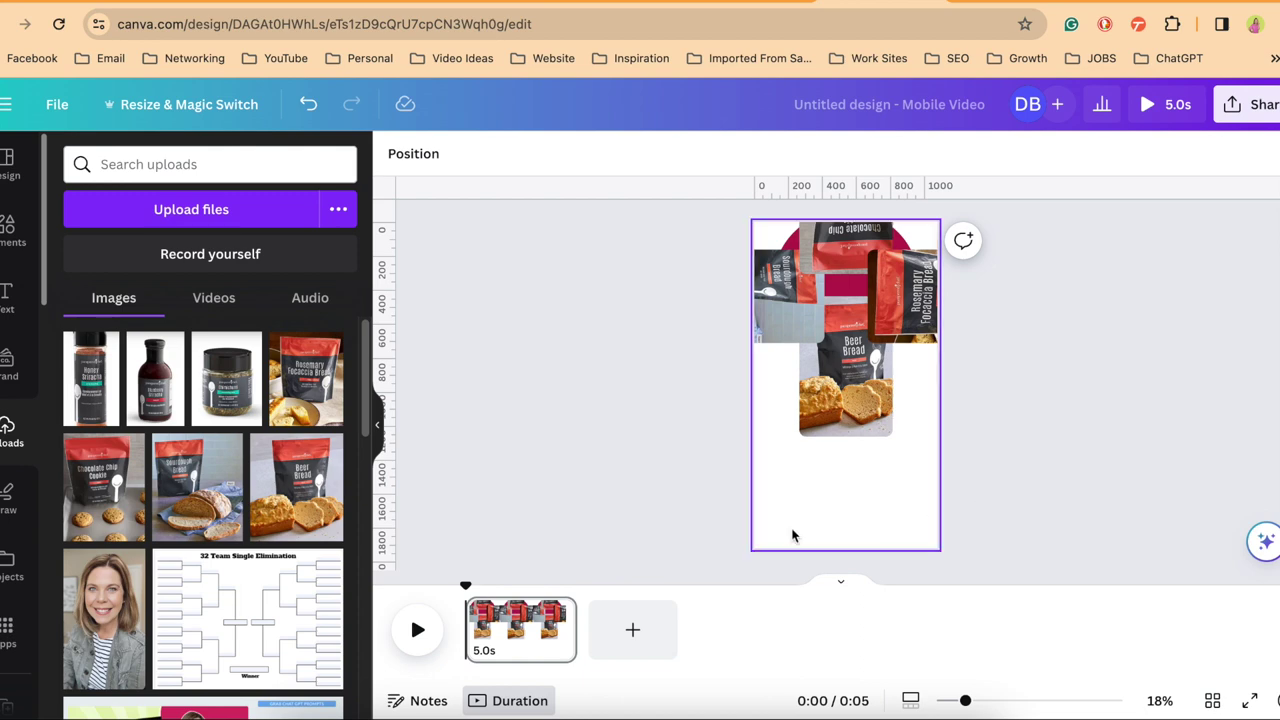
click(6, 300)
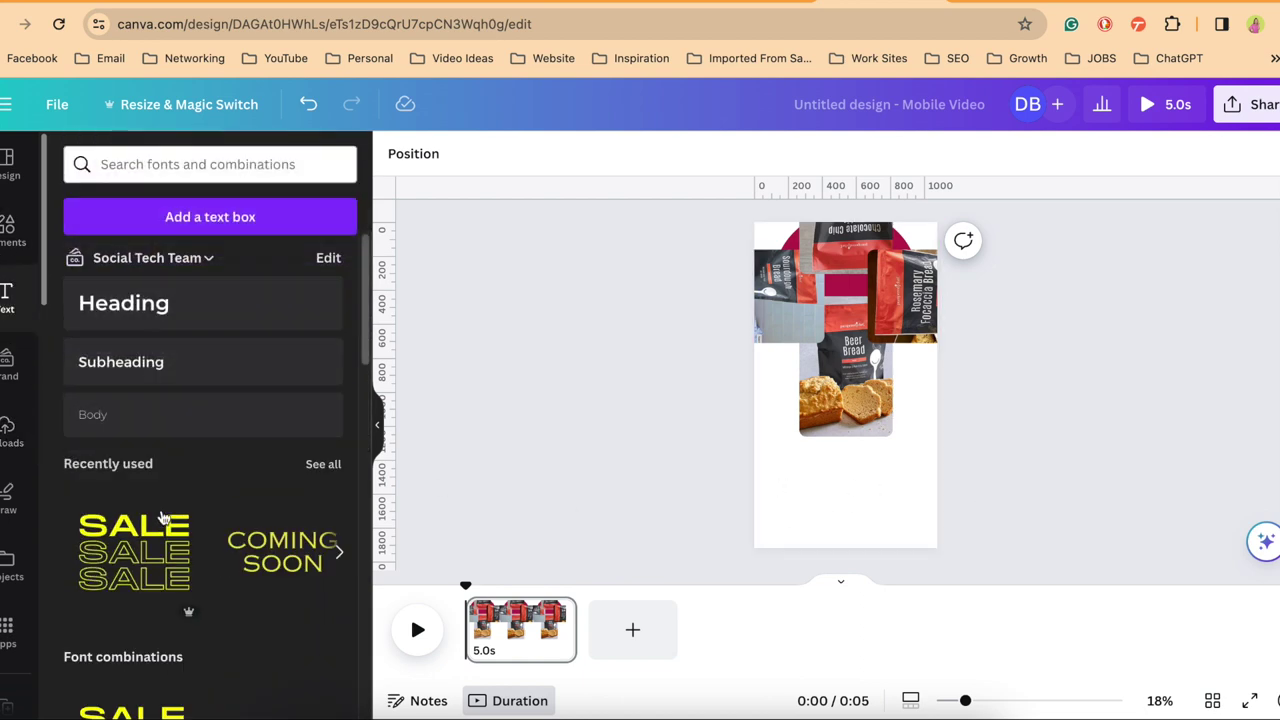
Add the SALE SALE SALE text combination at the page bottom, sized 140.
click(112, 556)
drag(828, 400, 831, 500)
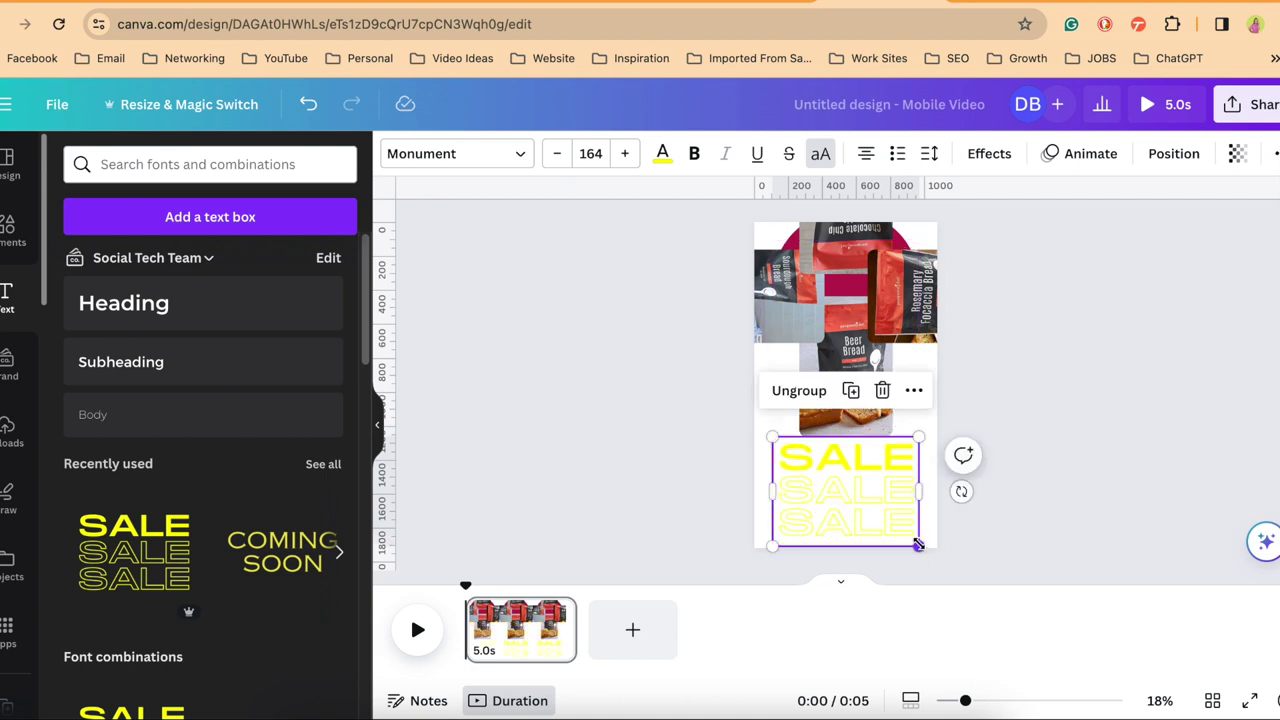
drag(918, 545, 908, 530)
Recolour the top SALE line plum and the middle line with a brand colour.
click(660, 153)
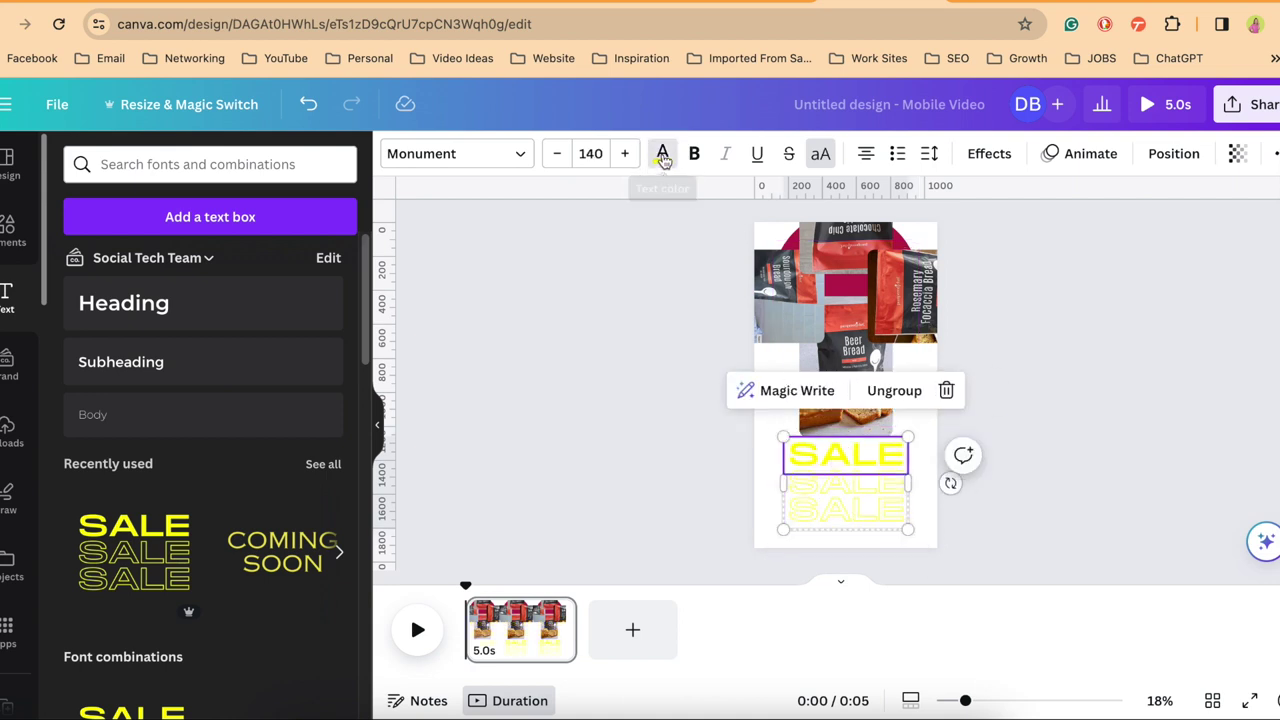
click(225, 406)
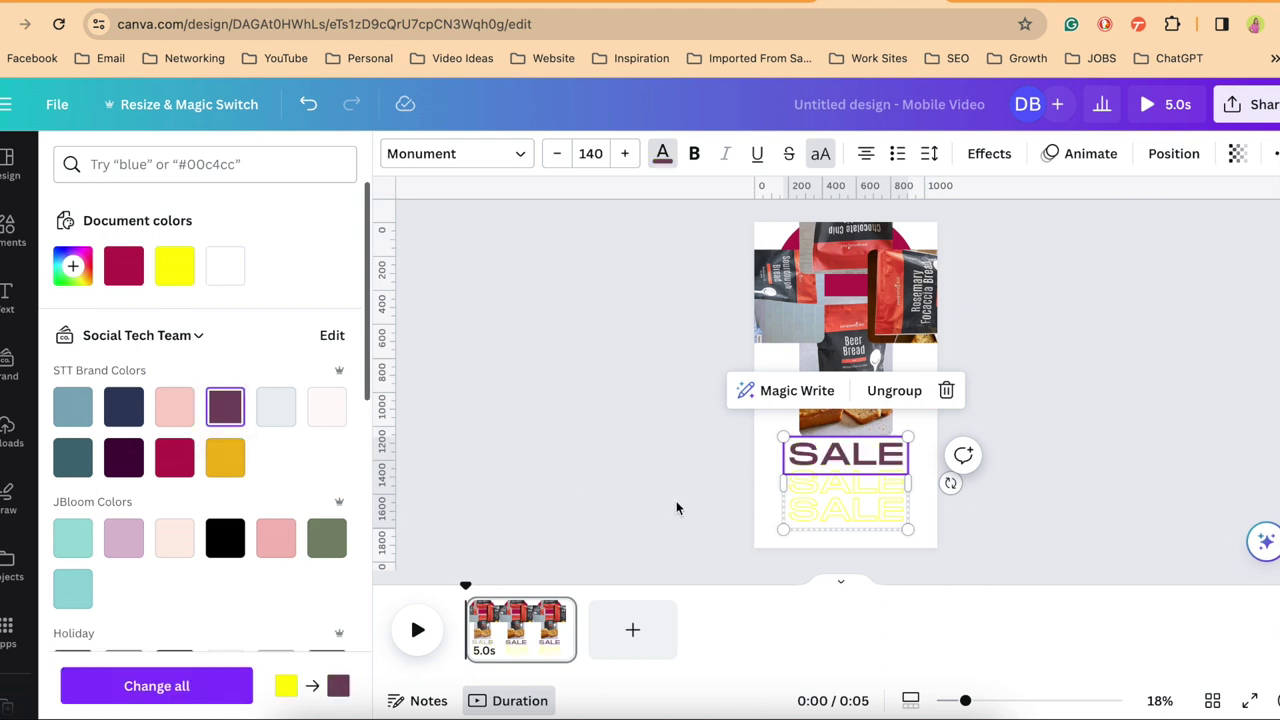
click(831, 497)
click(124, 457)
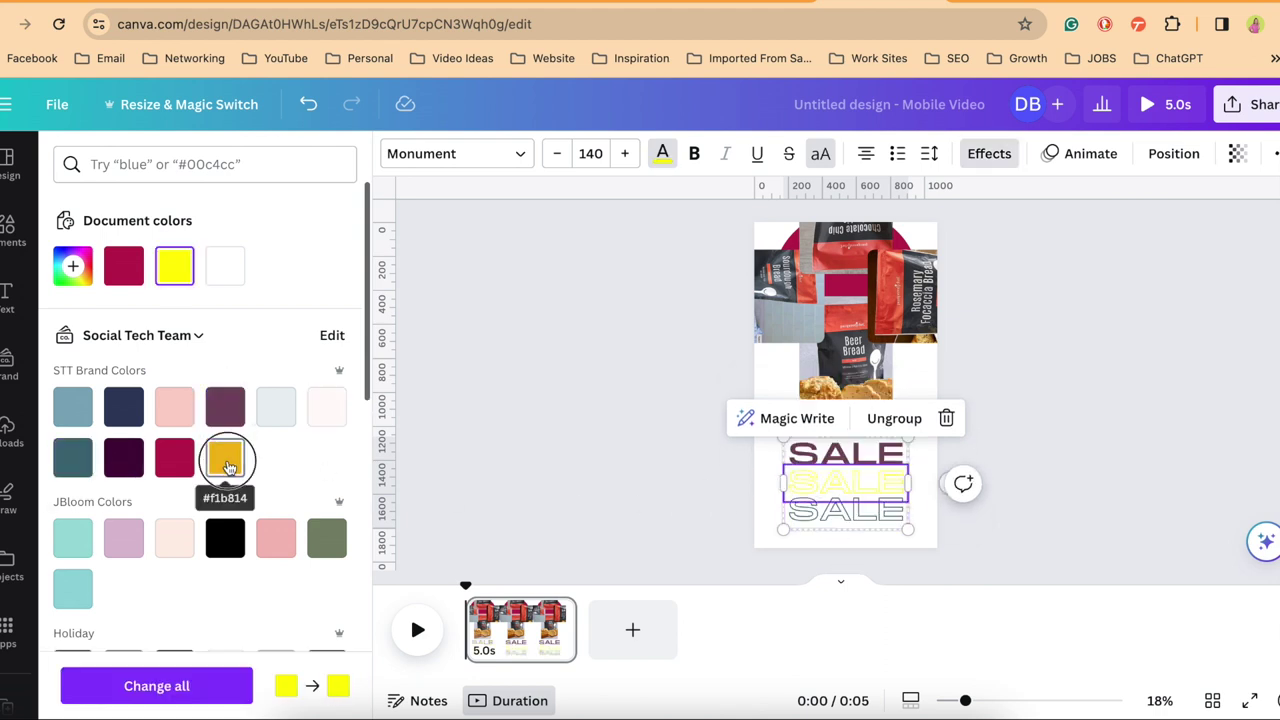
Apply the Flicker animation to the top and bottom SALE lines.
click(848, 456)
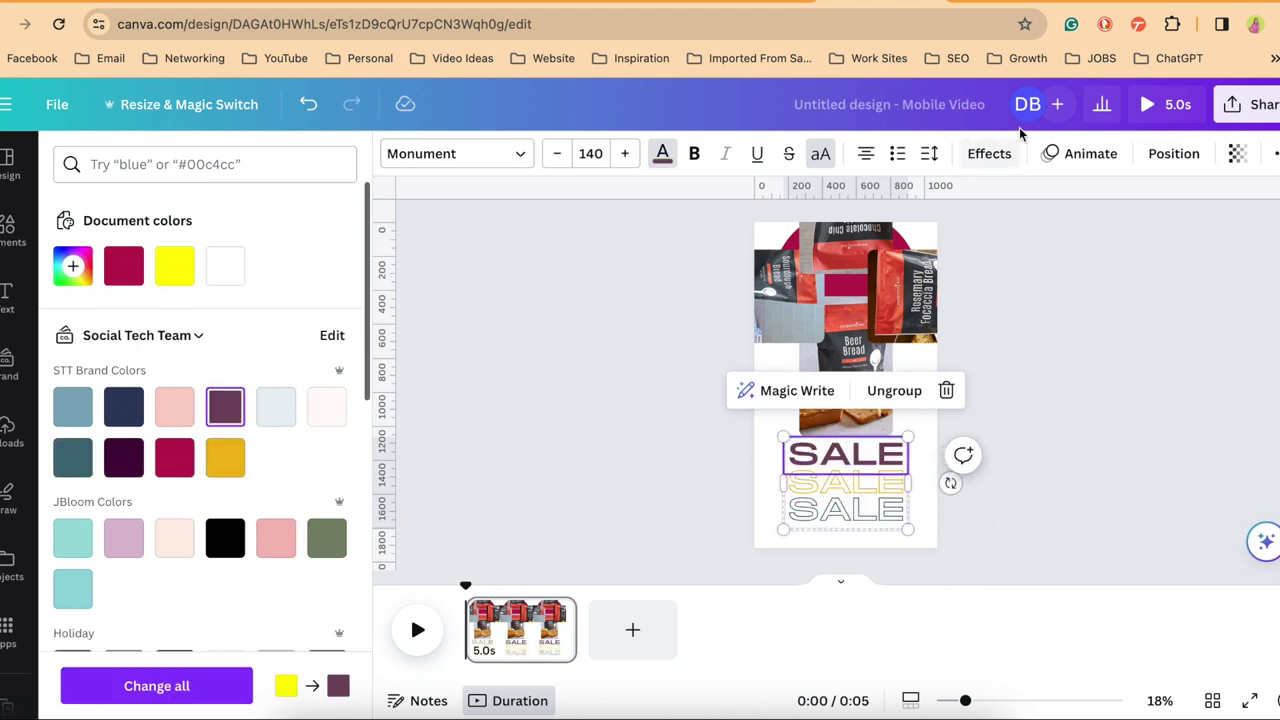
click(1072, 155)
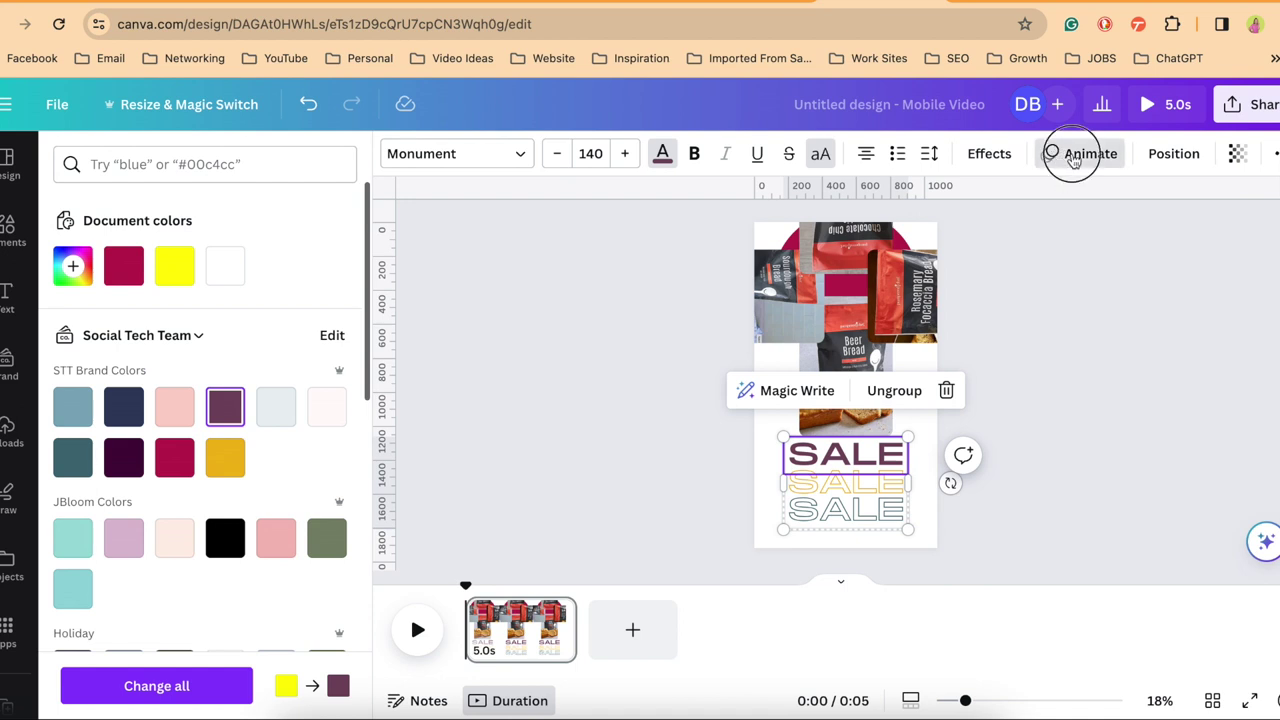
scroll(172, 470, down, 10)
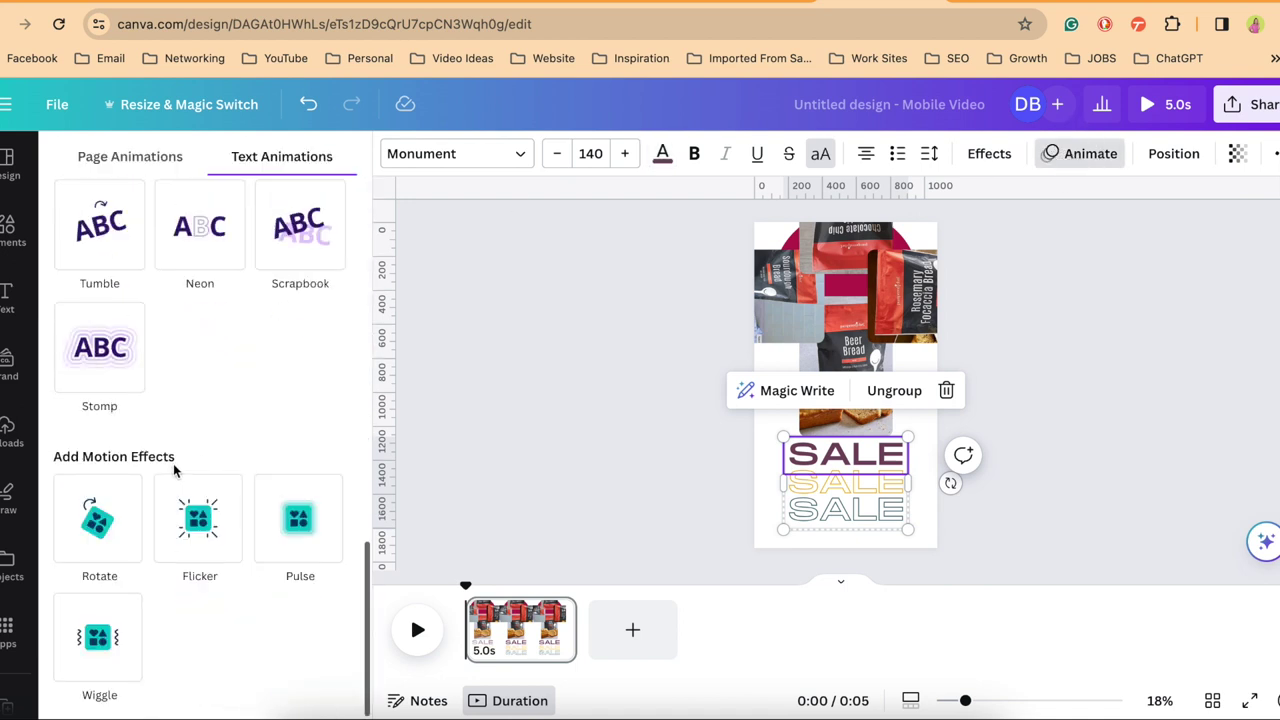
click(198, 518)
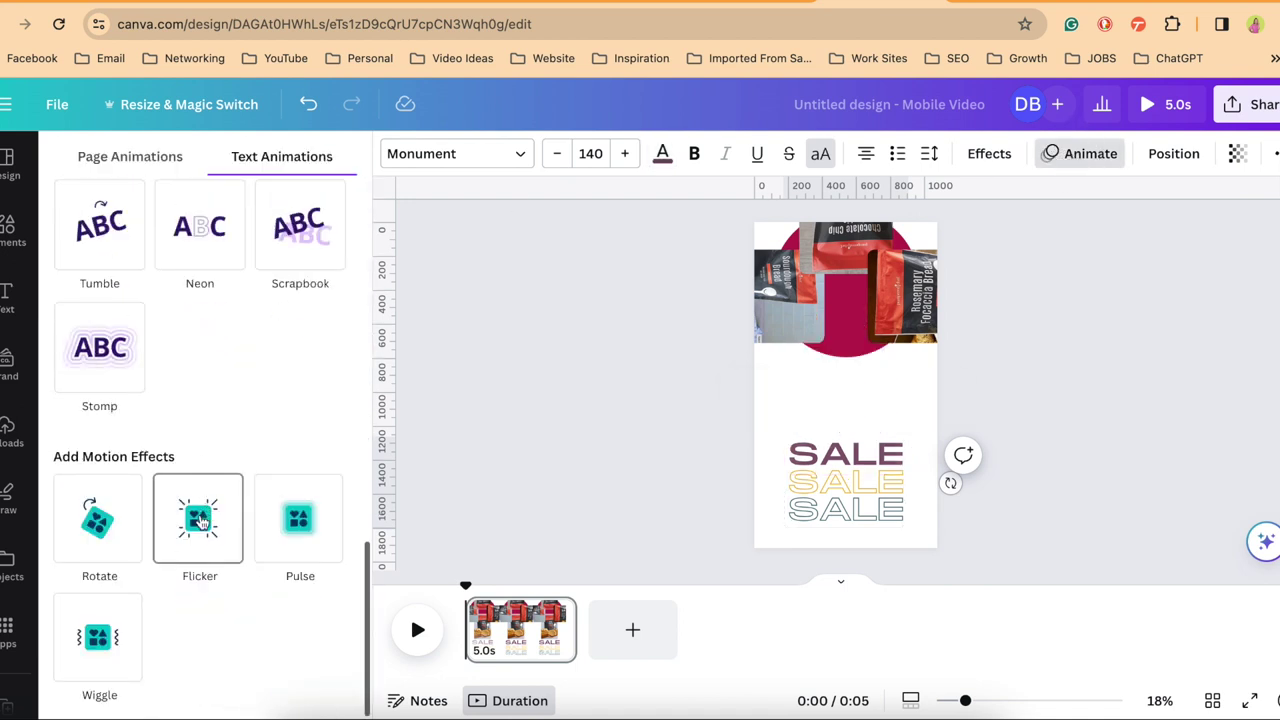
click(813, 490)
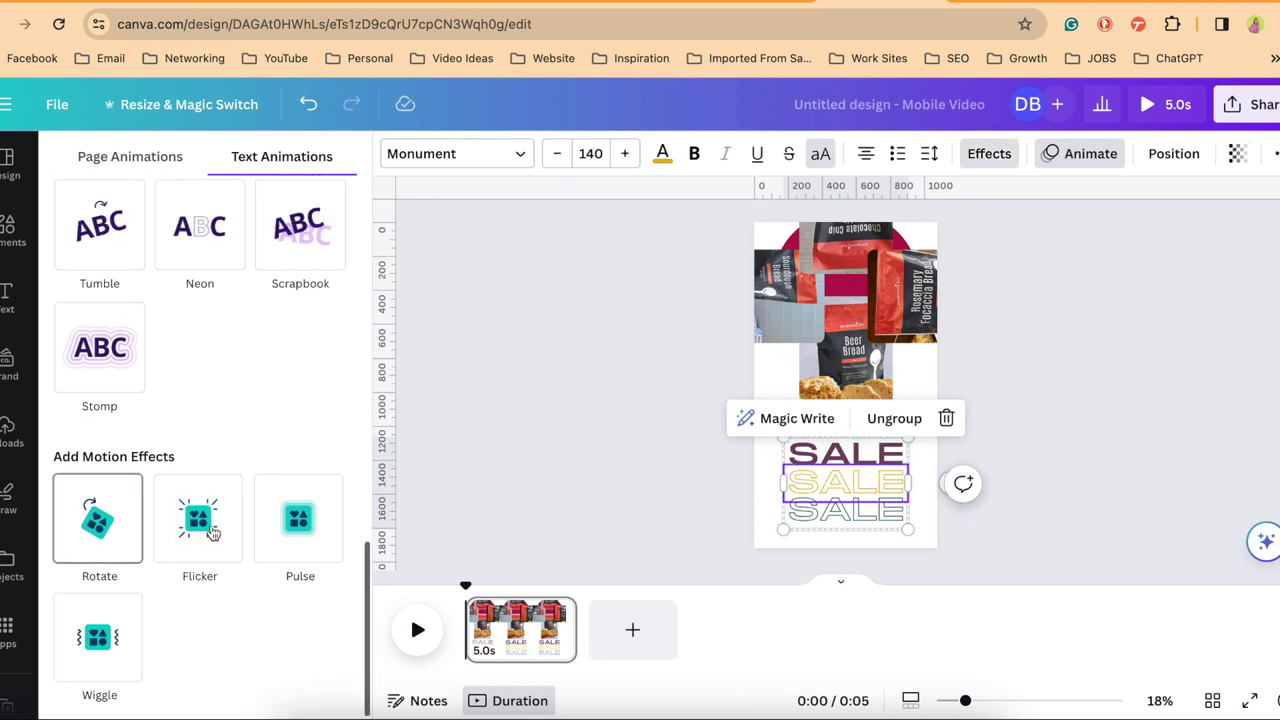
click(815, 516)
click(200, 549)
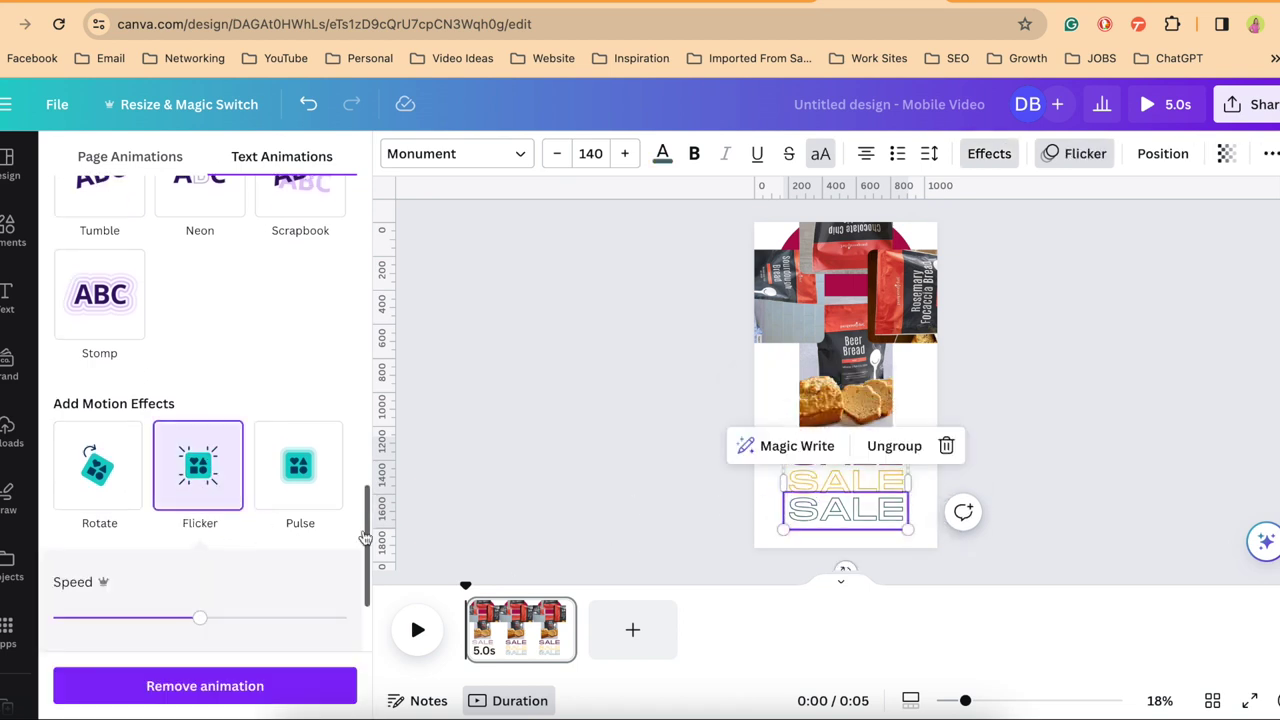
key(Escape)
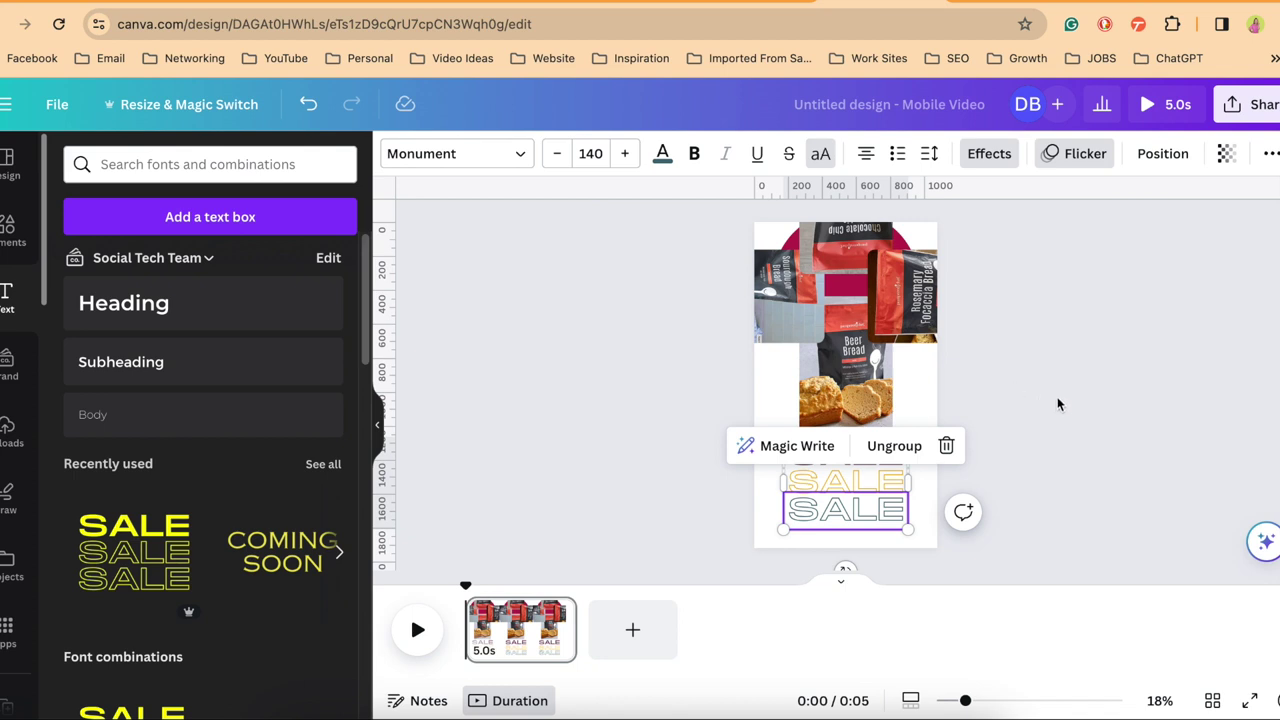
Select the Beer Bread, Sourdough and Rosemary Focaccia photos together and group them.
click(1105, 388)
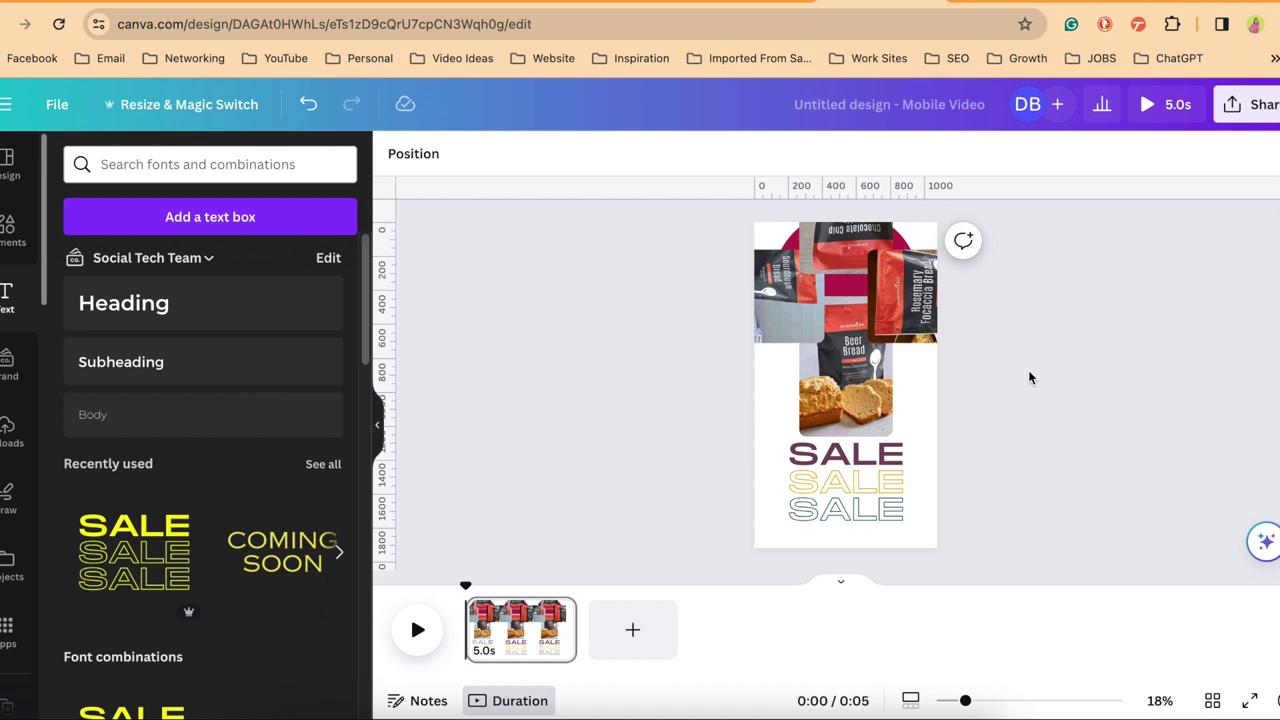
click(845, 383)
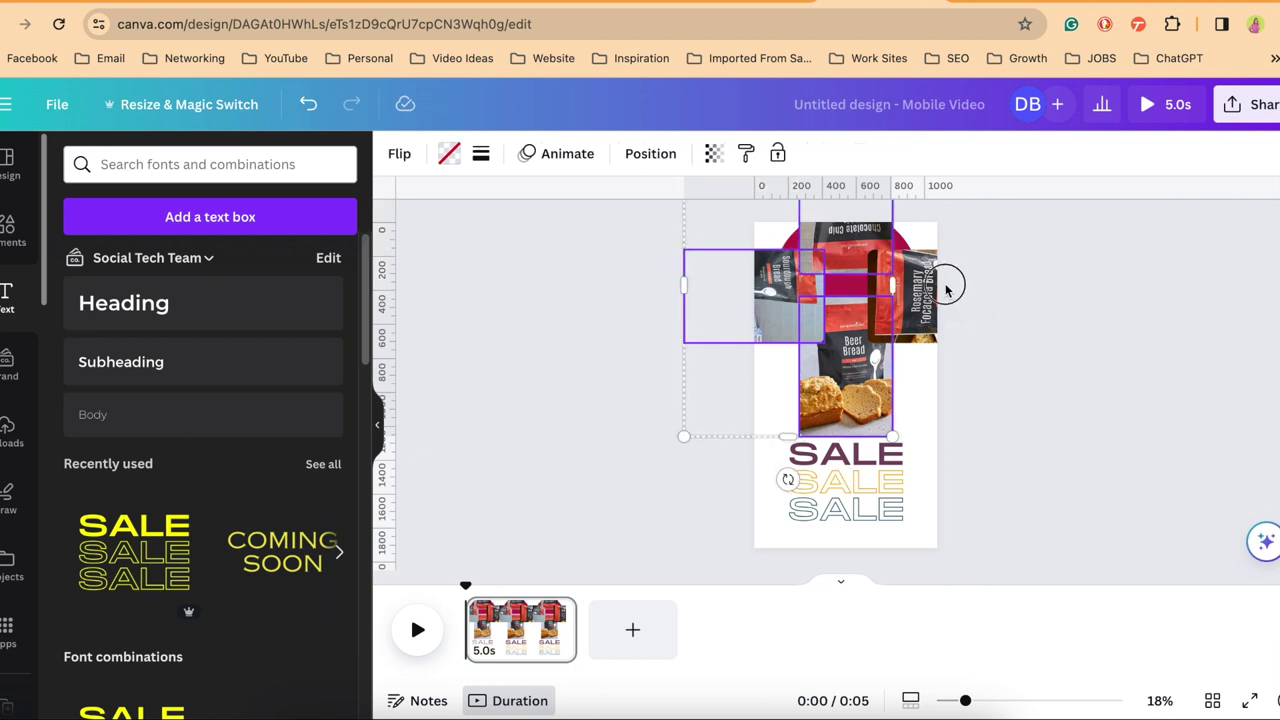
key(Escape)
click(845, 388)
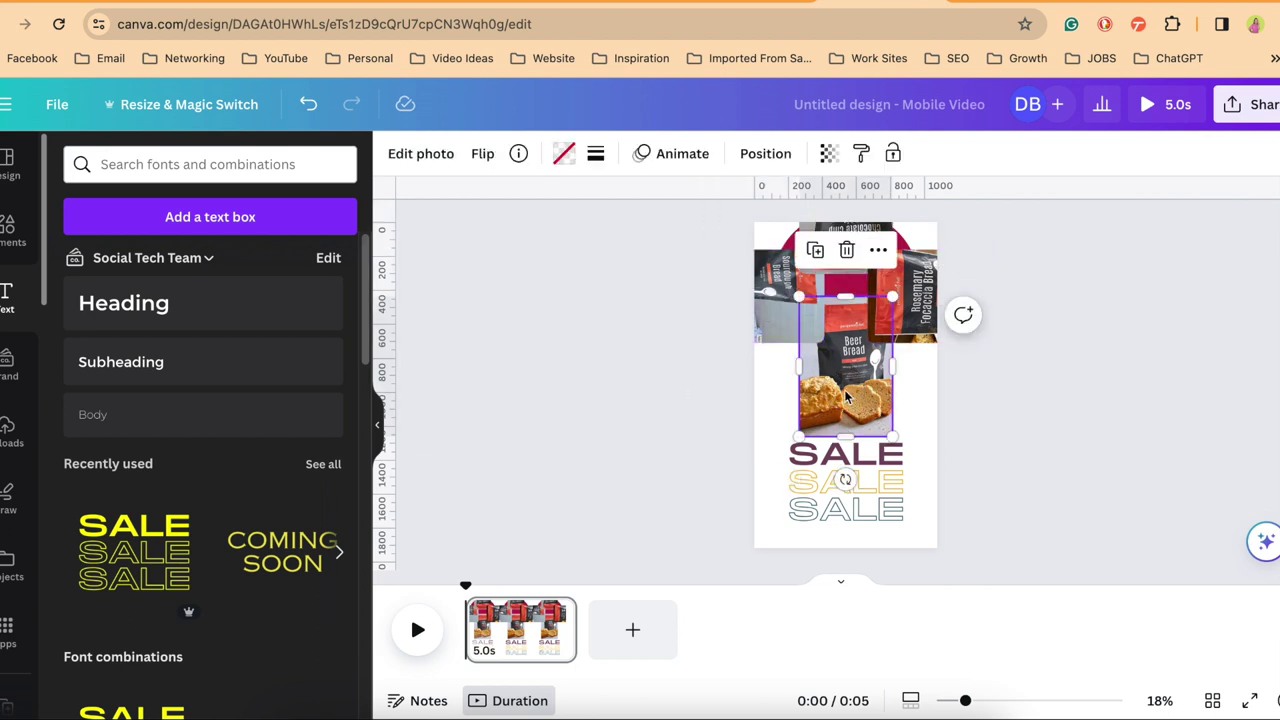
shift+click(812, 262)
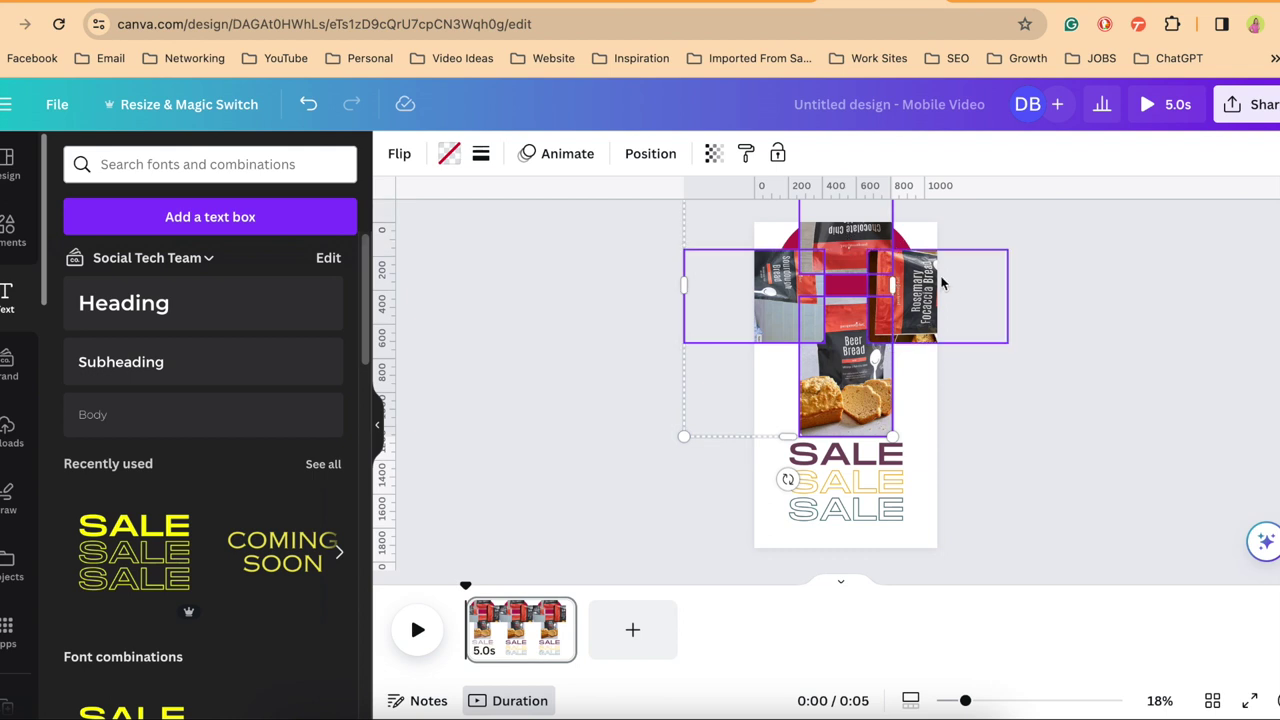
key(Escape)
click(840, 375)
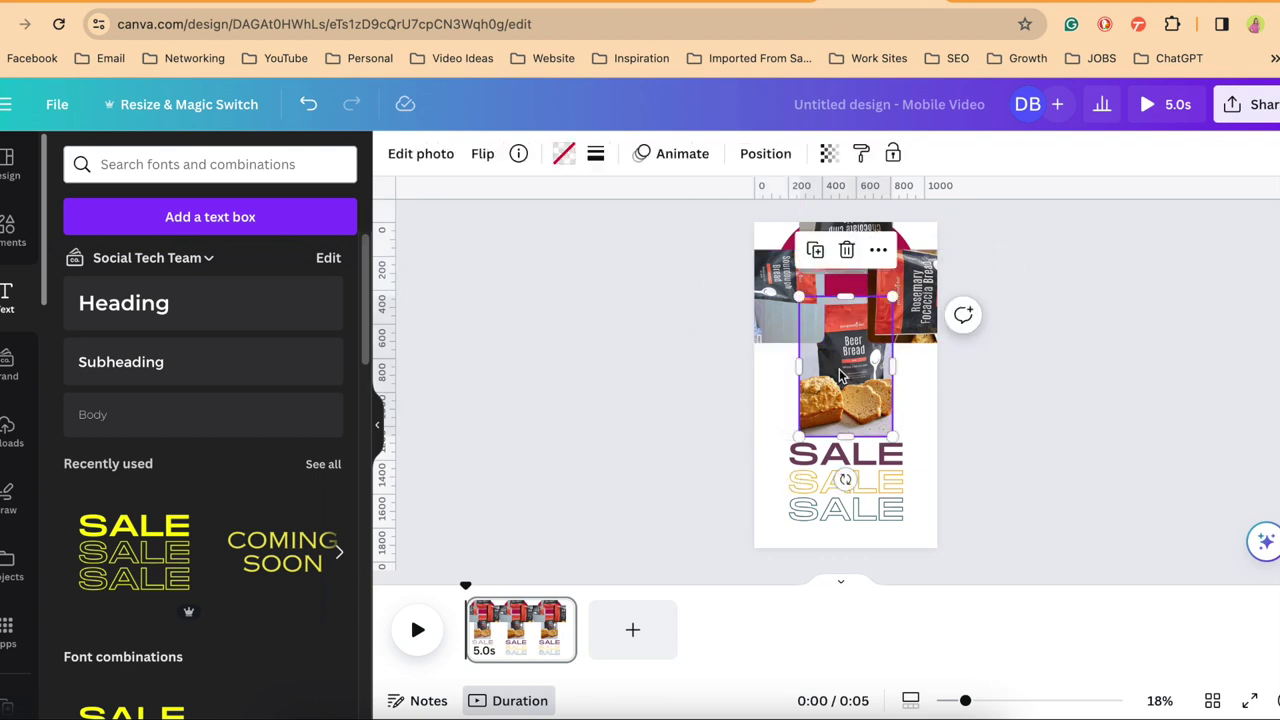
shift+click(790, 288)
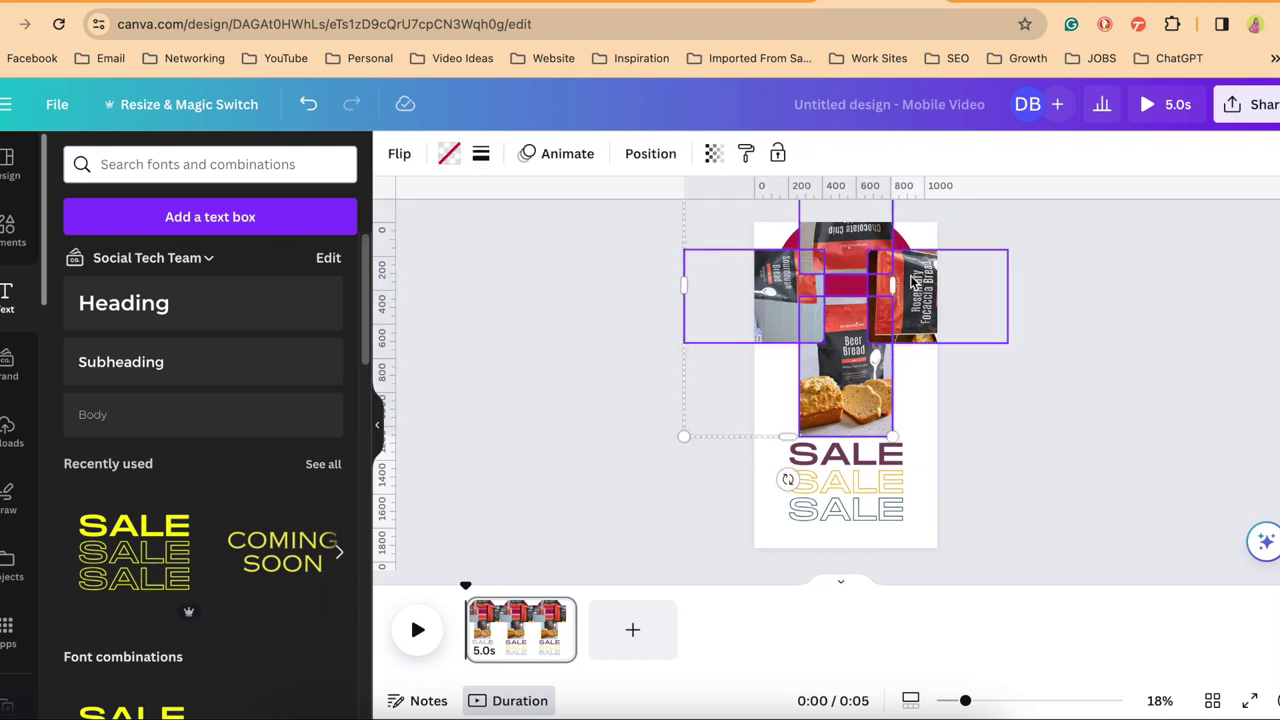
shift+click(913, 283)
click(799, 484)
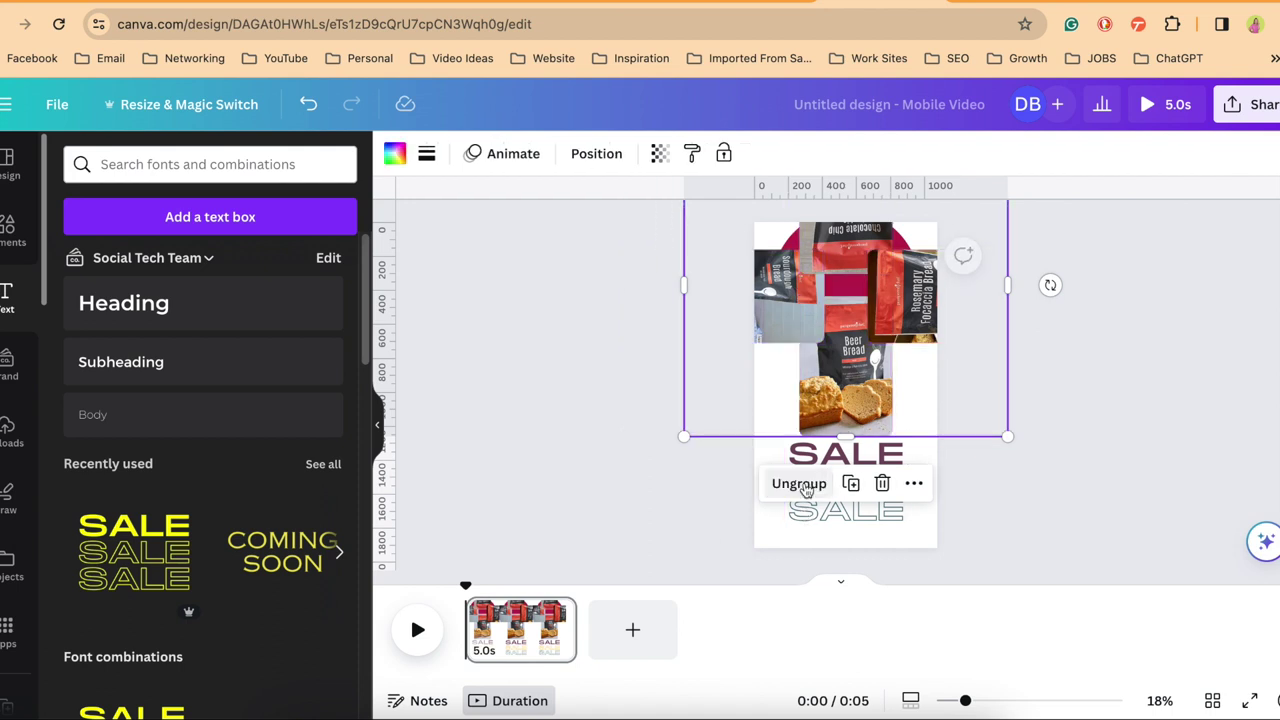
click(194, 627)
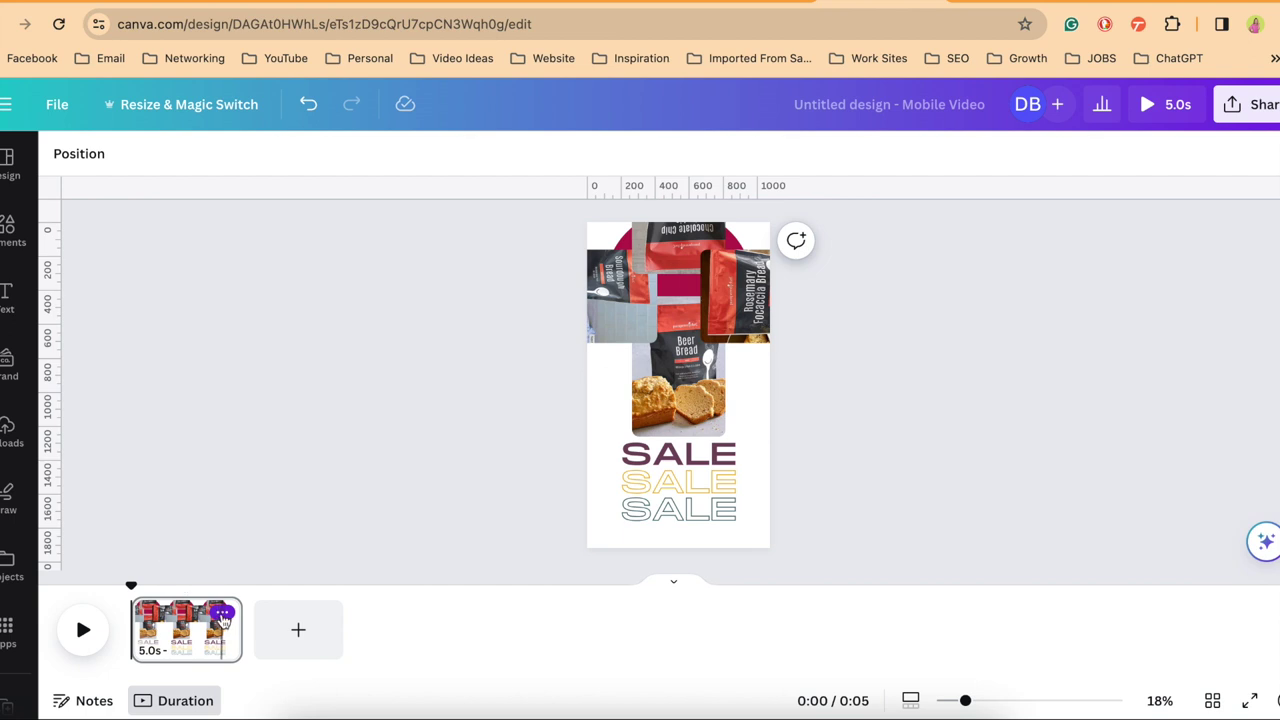
Duplicate page 1 and rotate the photo group a quarter turn on page 2.
click(222, 615)
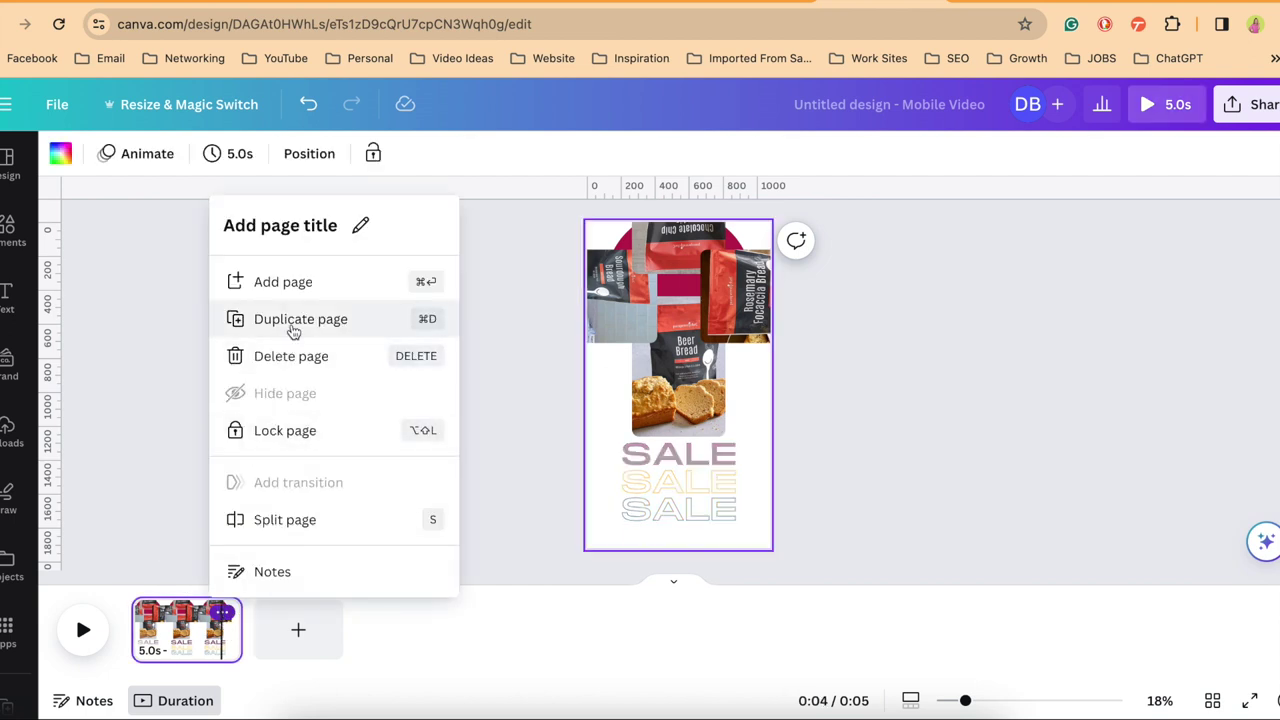
click(291, 330)
click(300, 610)
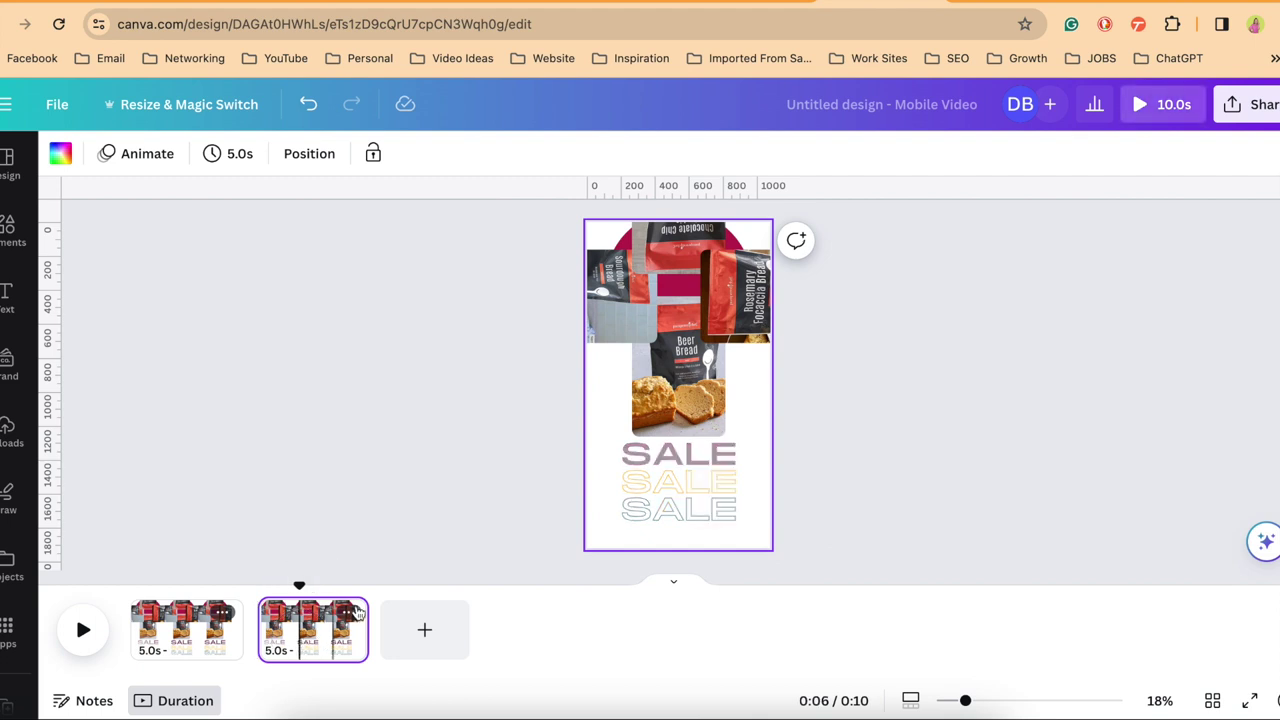
click(688, 340)
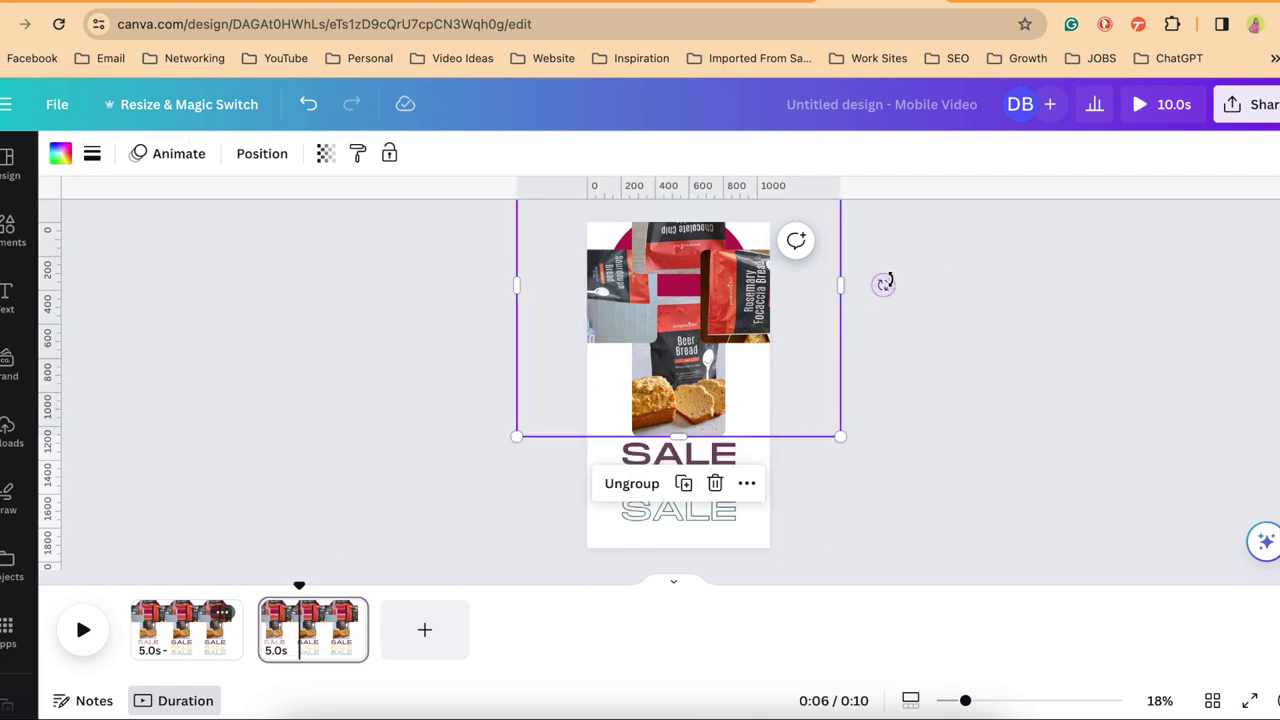
drag(890, 280, 685, 486)
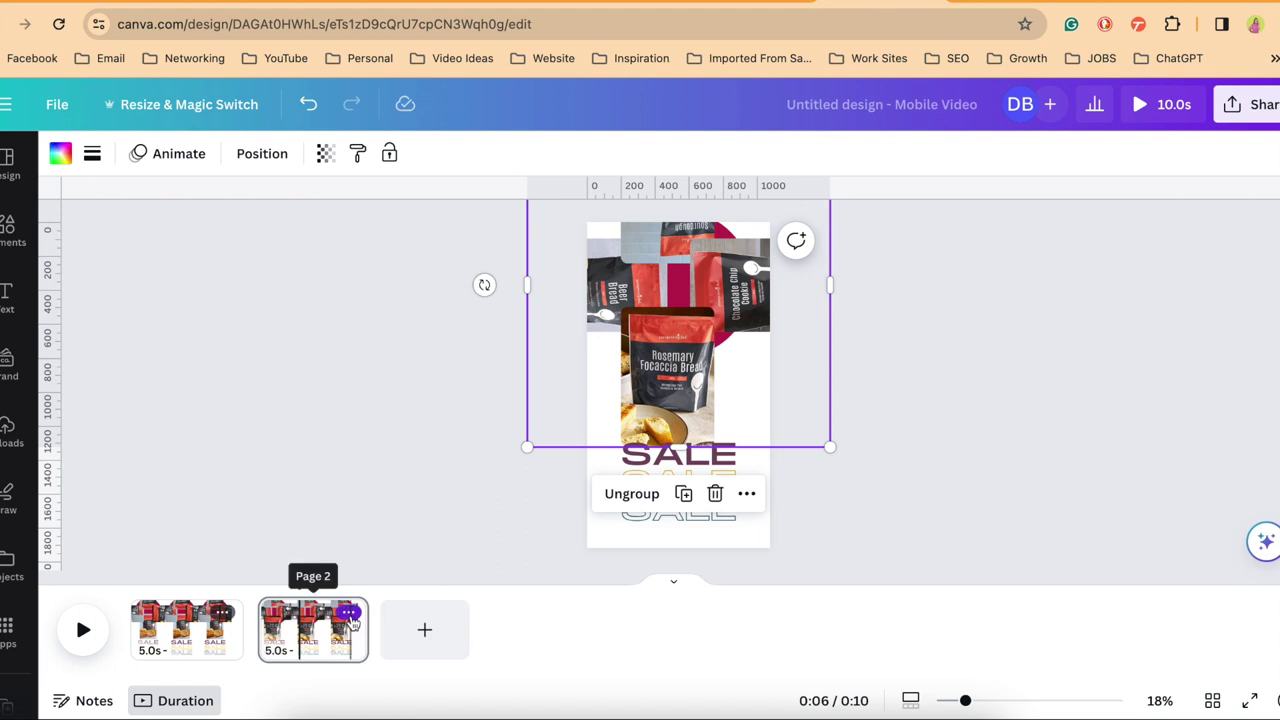
Duplicate page 2 and rotate the photo group upside down on page 3.
click(350, 617)
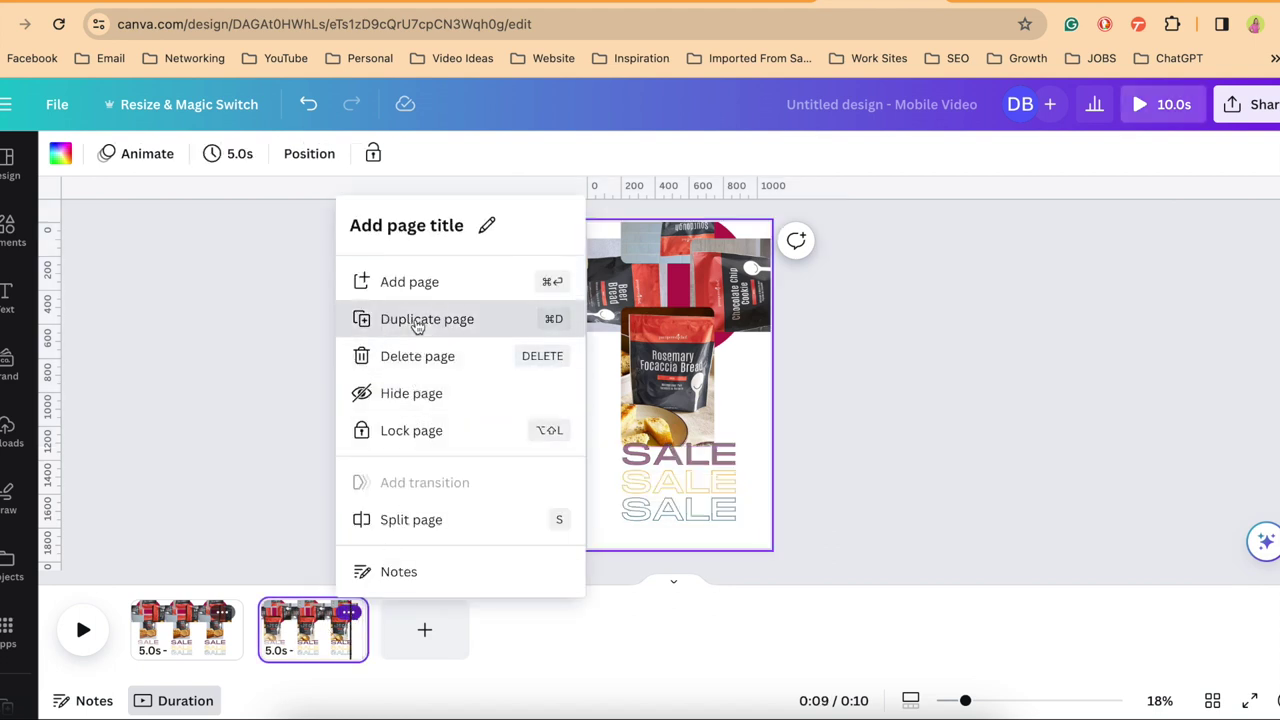
click(418, 319)
click(680, 395)
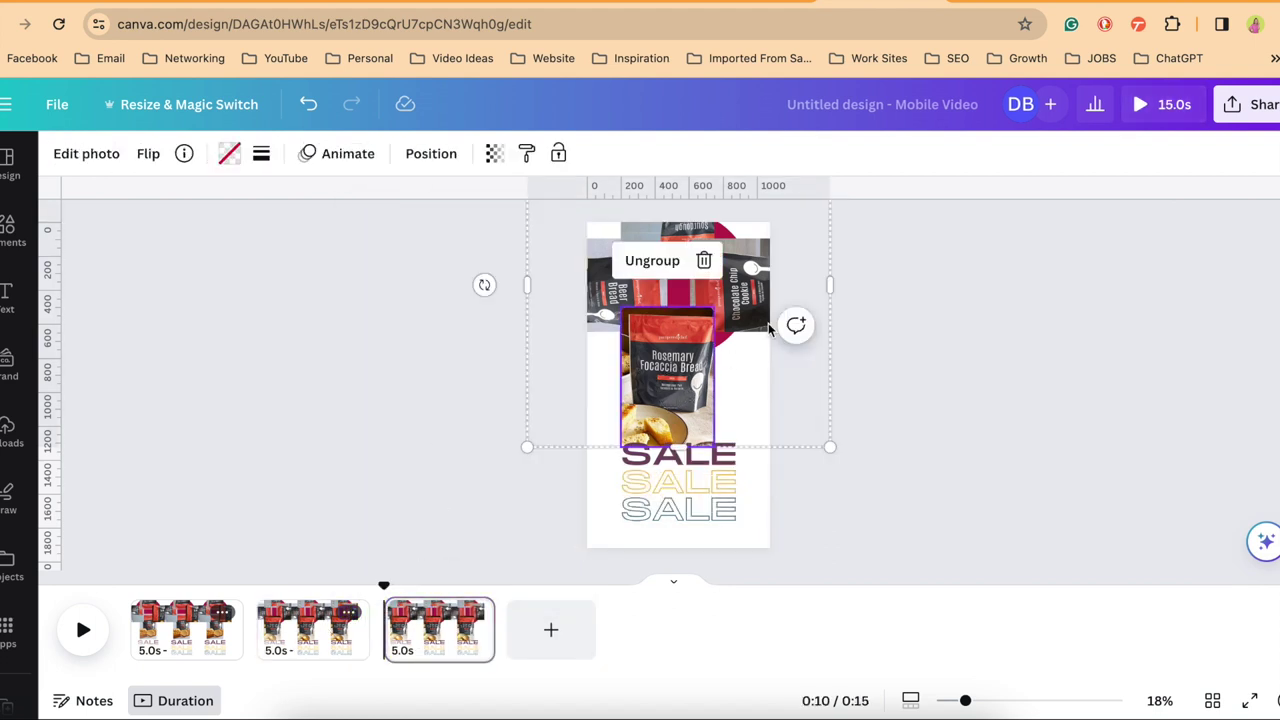
drag(486, 272, 682, 178)
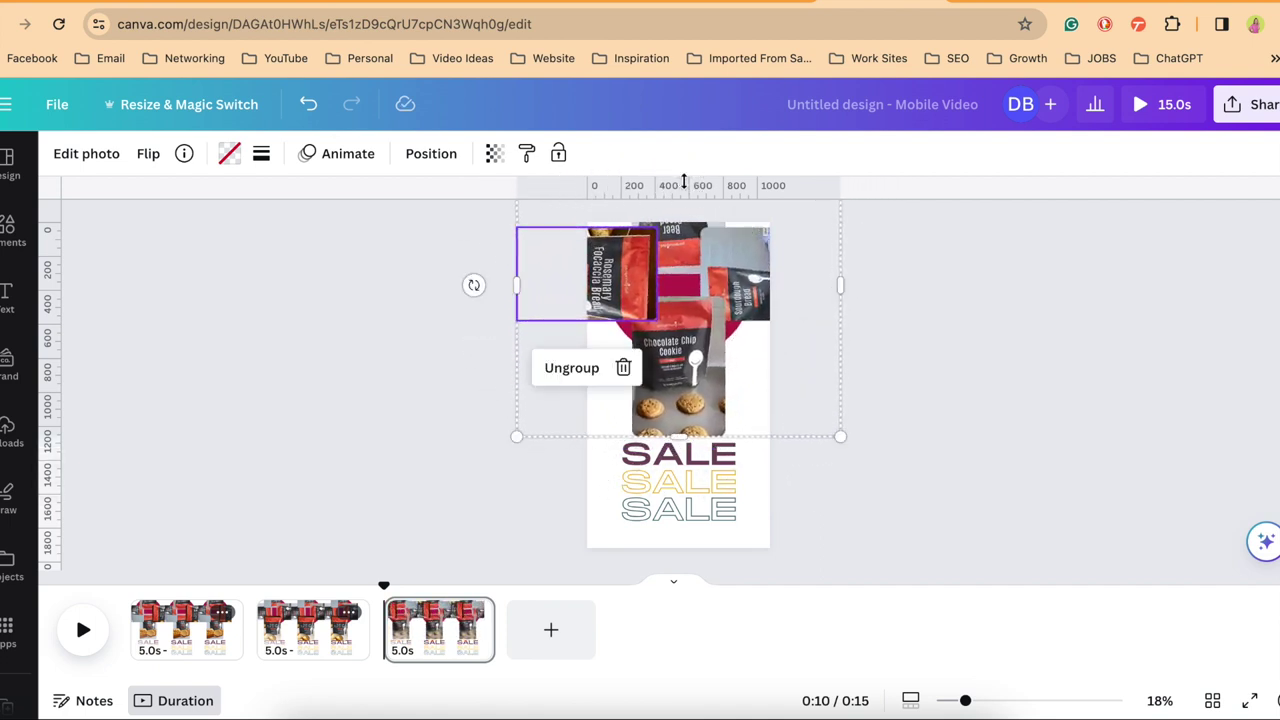
Duplicate page 3 and rotate page 4's photo group so Sourdough sits at the bottom.
click(476, 614)
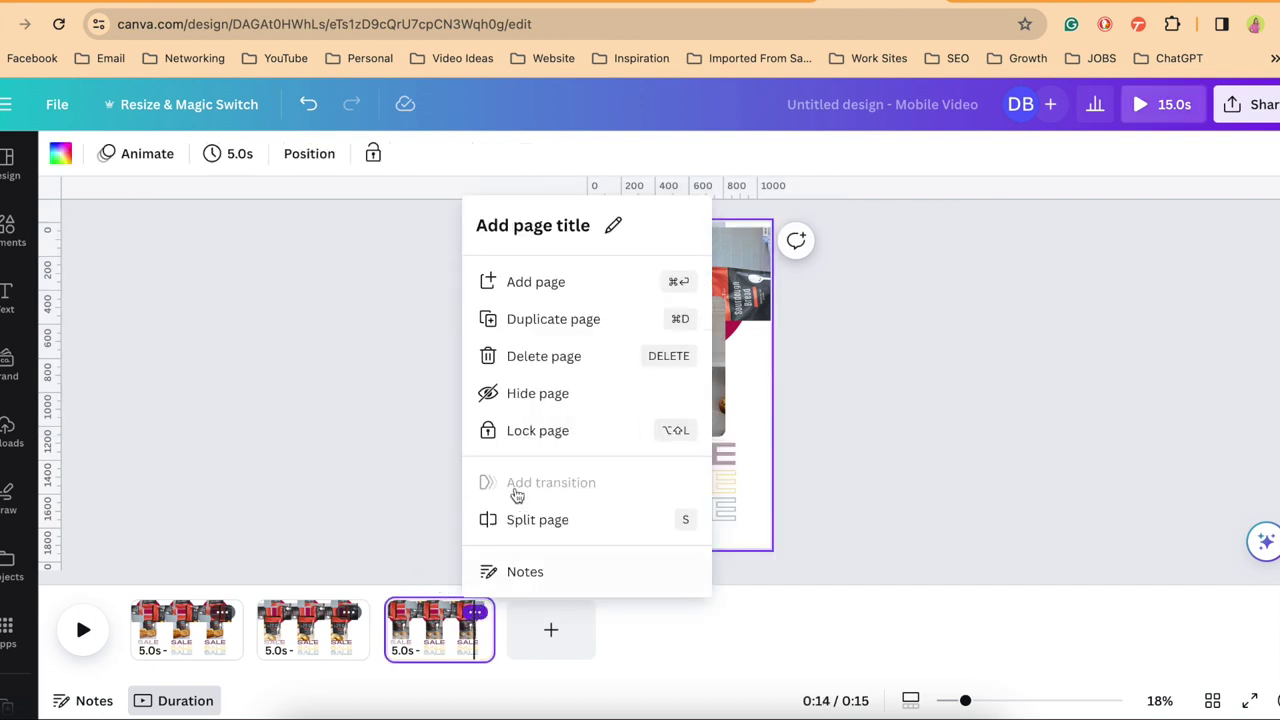
click(534, 320)
click(598, 343)
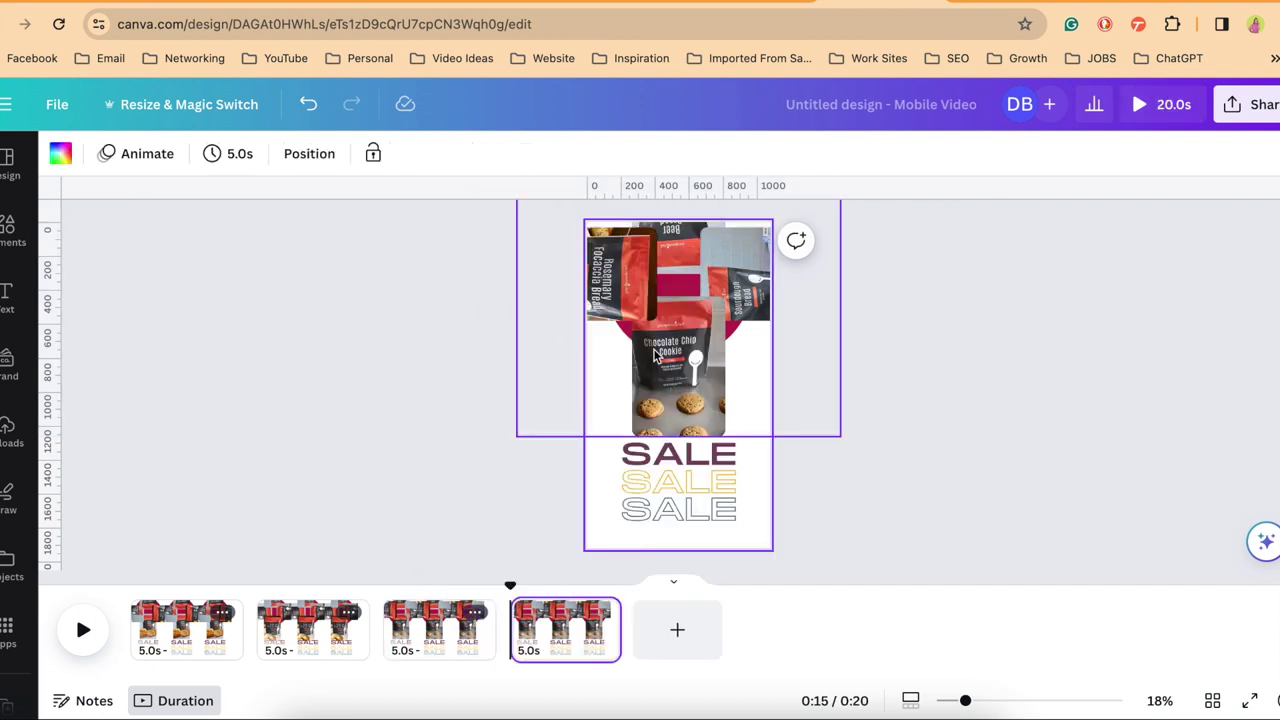
drag(472, 281, 677, 181)
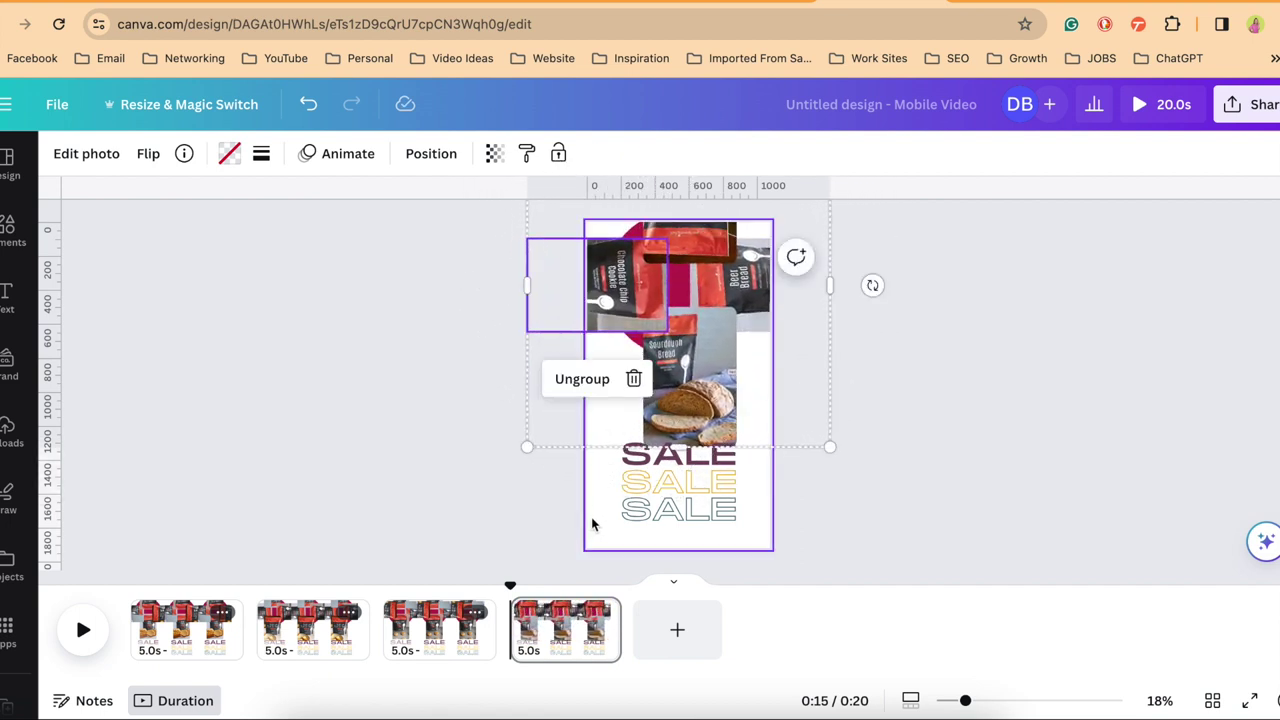
click(546, 545)
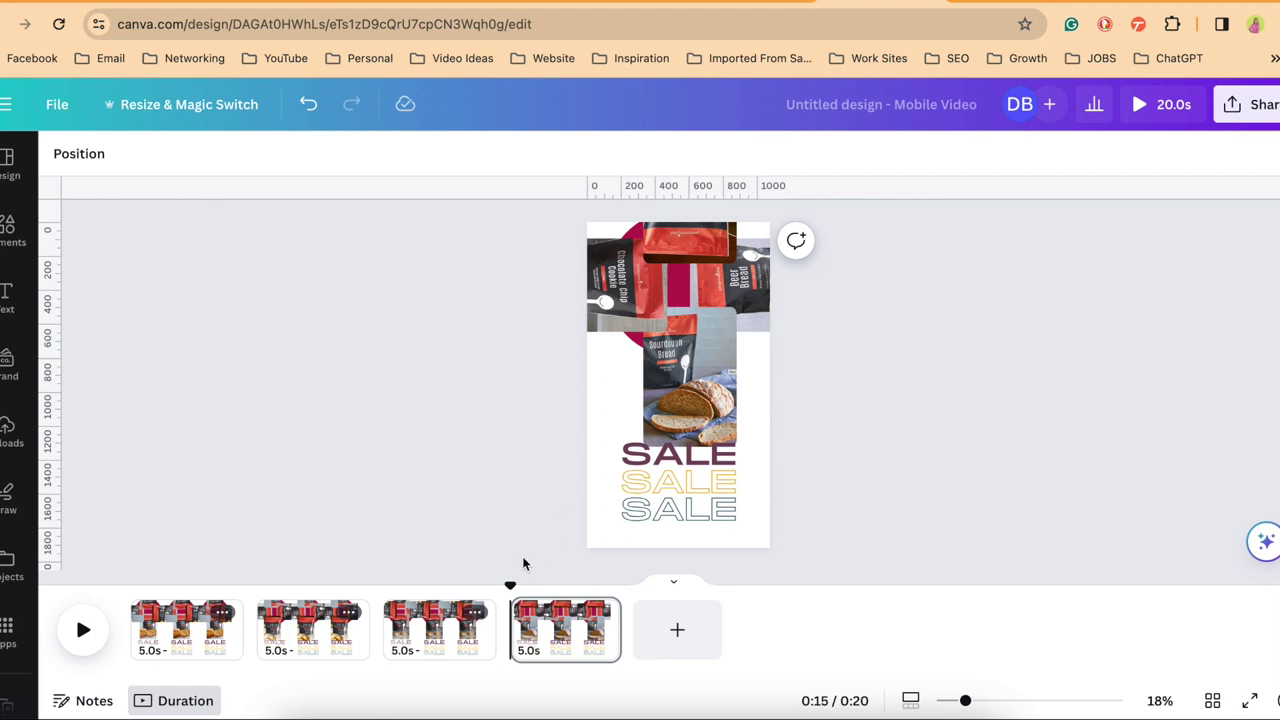
drag(509, 588, 137, 588)
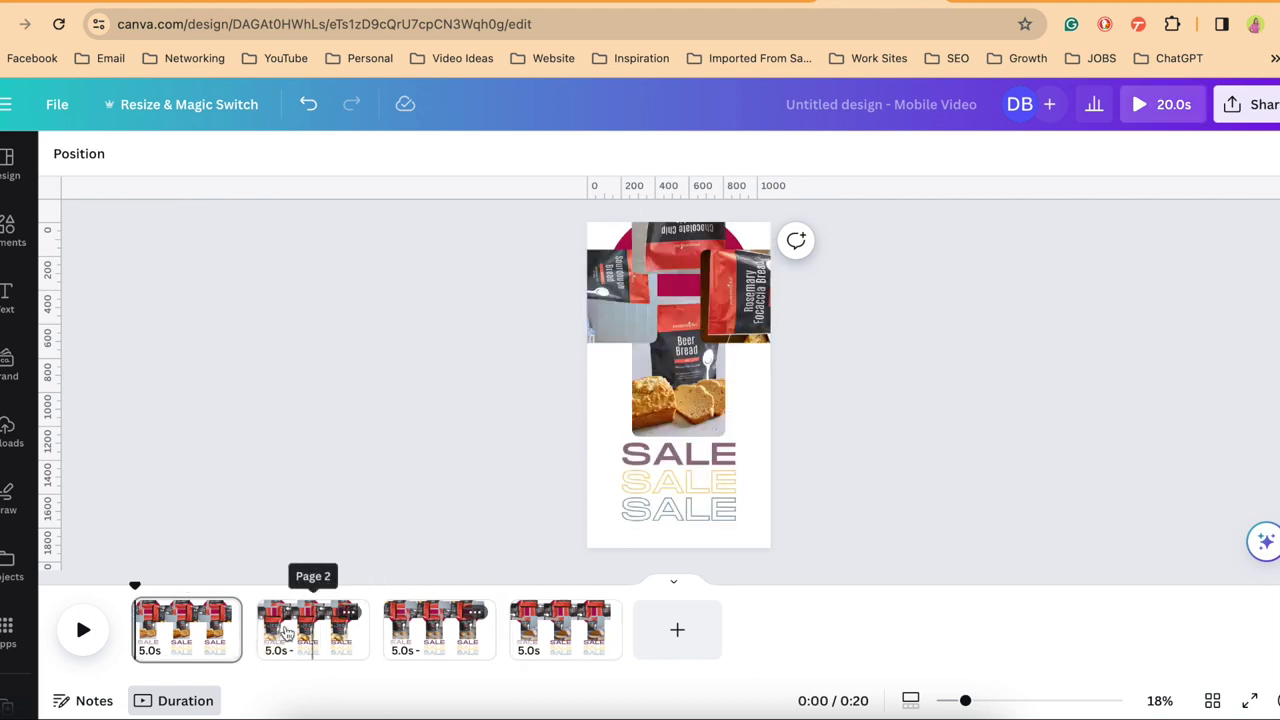
Trim pages 1 and 2 to 2.0 seconds and apply that timing to all pages.
click(200, 640)
drag(241, 636, 174, 643)
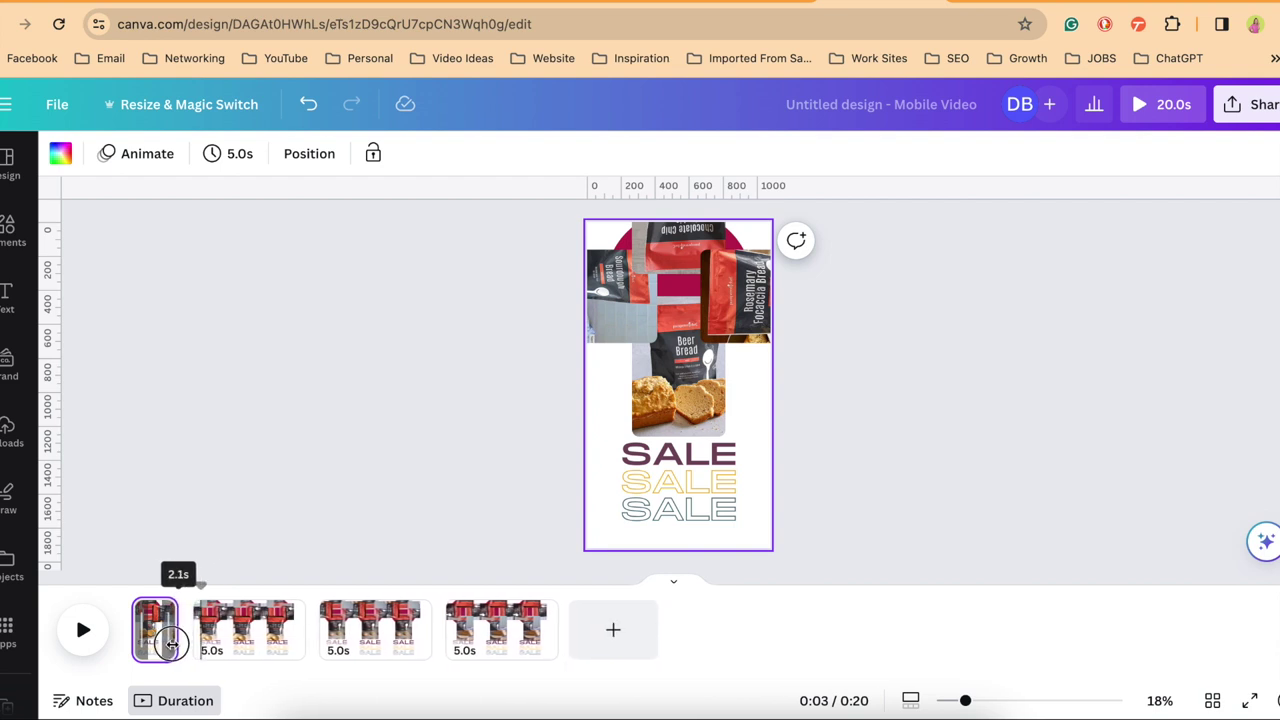
drag(172, 643, 169, 643)
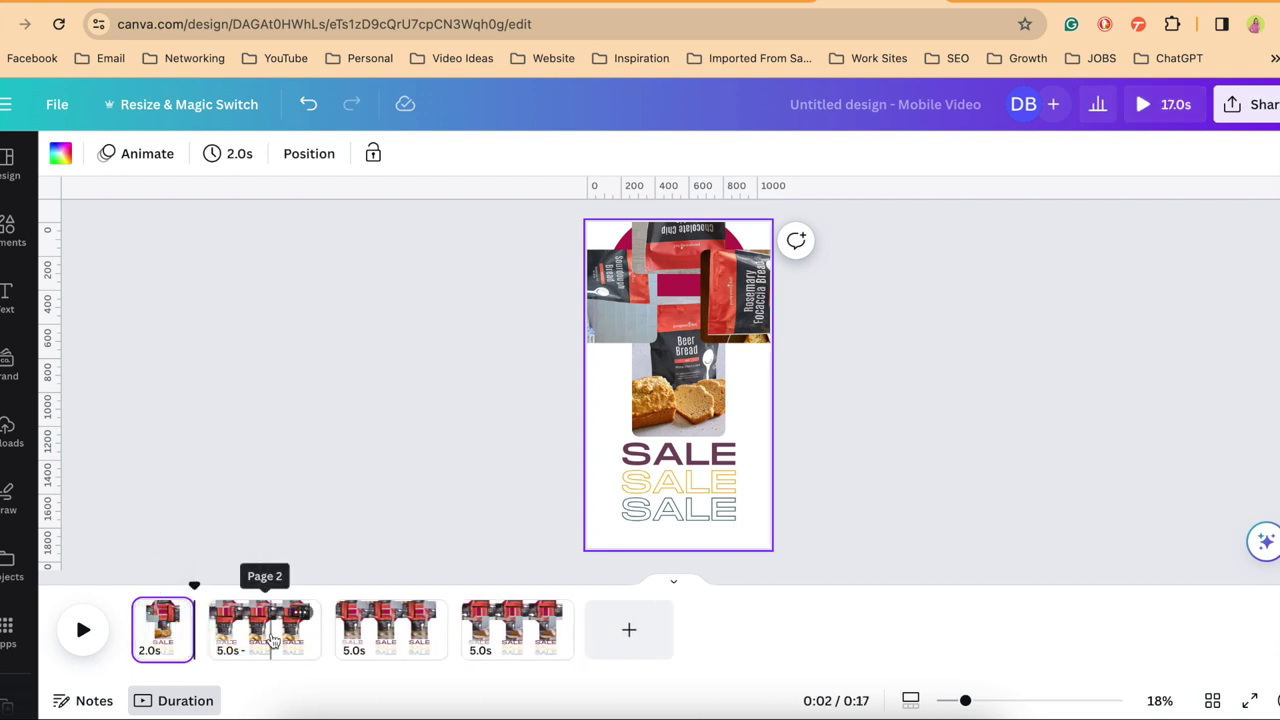
click(271, 640)
drag(293, 637, 250, 641)
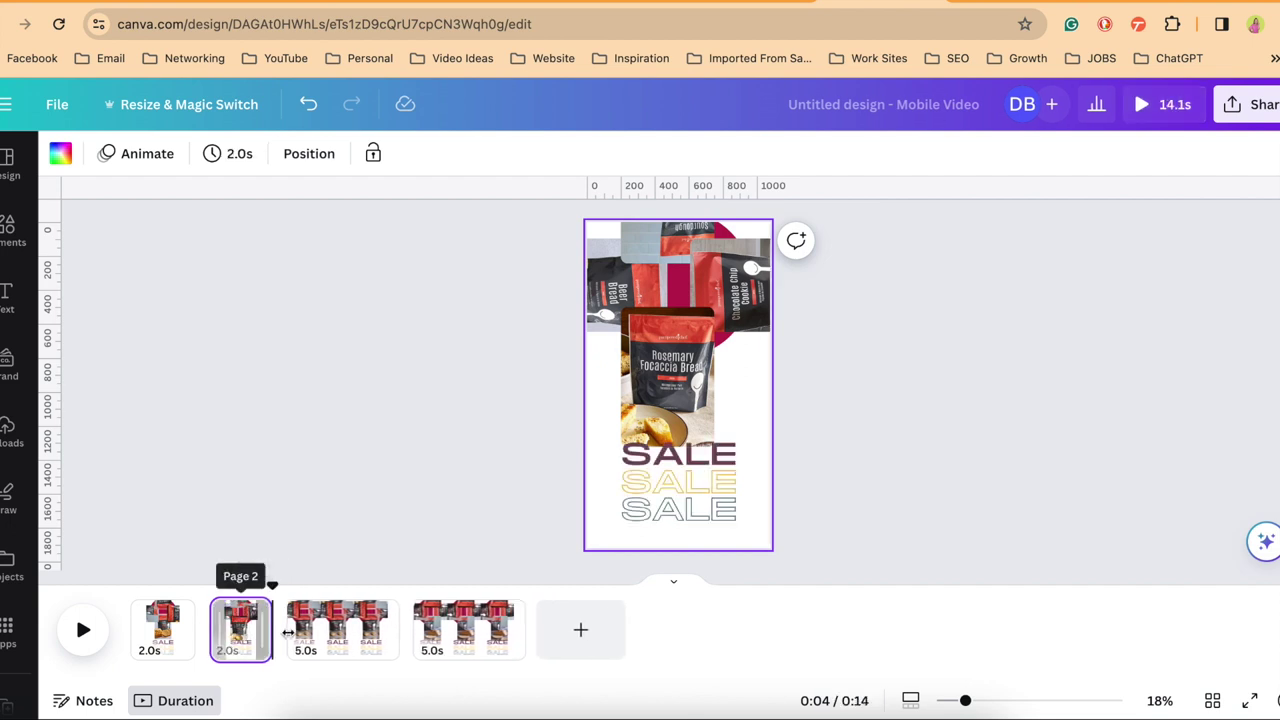
click(233, 154)
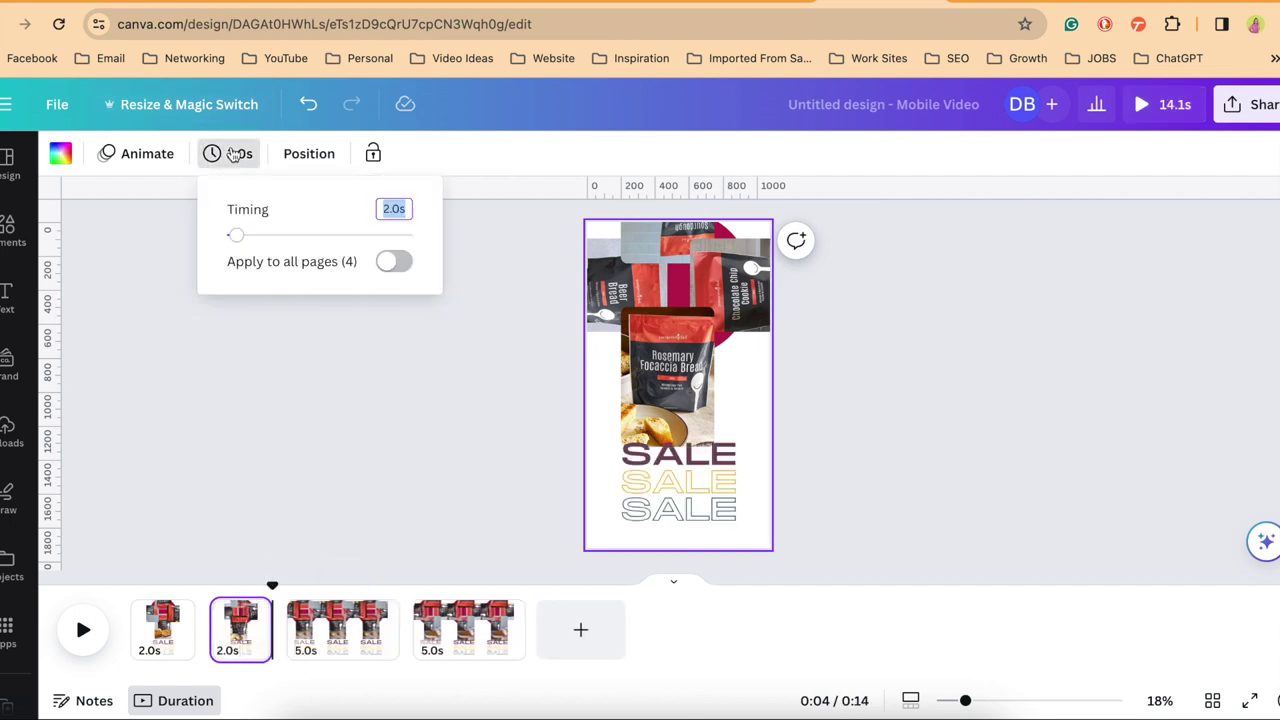
click(392, 265)
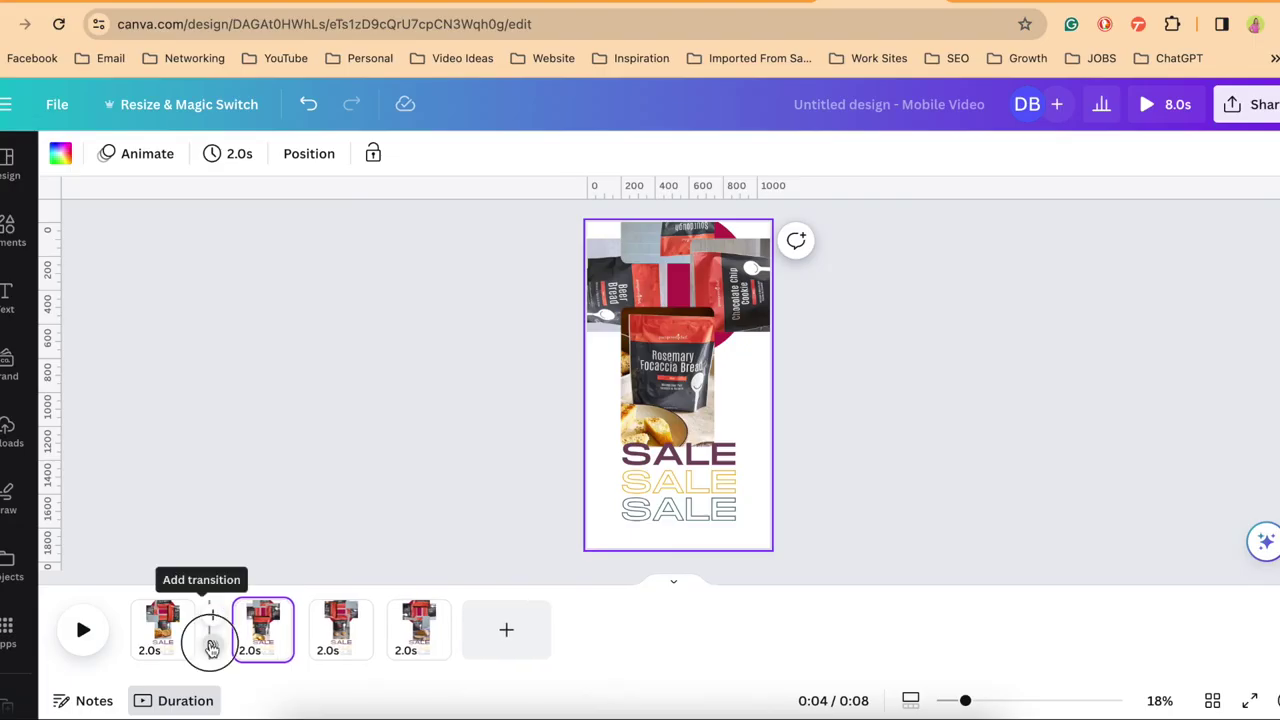
Add a Match & Move transition between pages 1 and 2 and apply it between all pages.
click(211, 648)
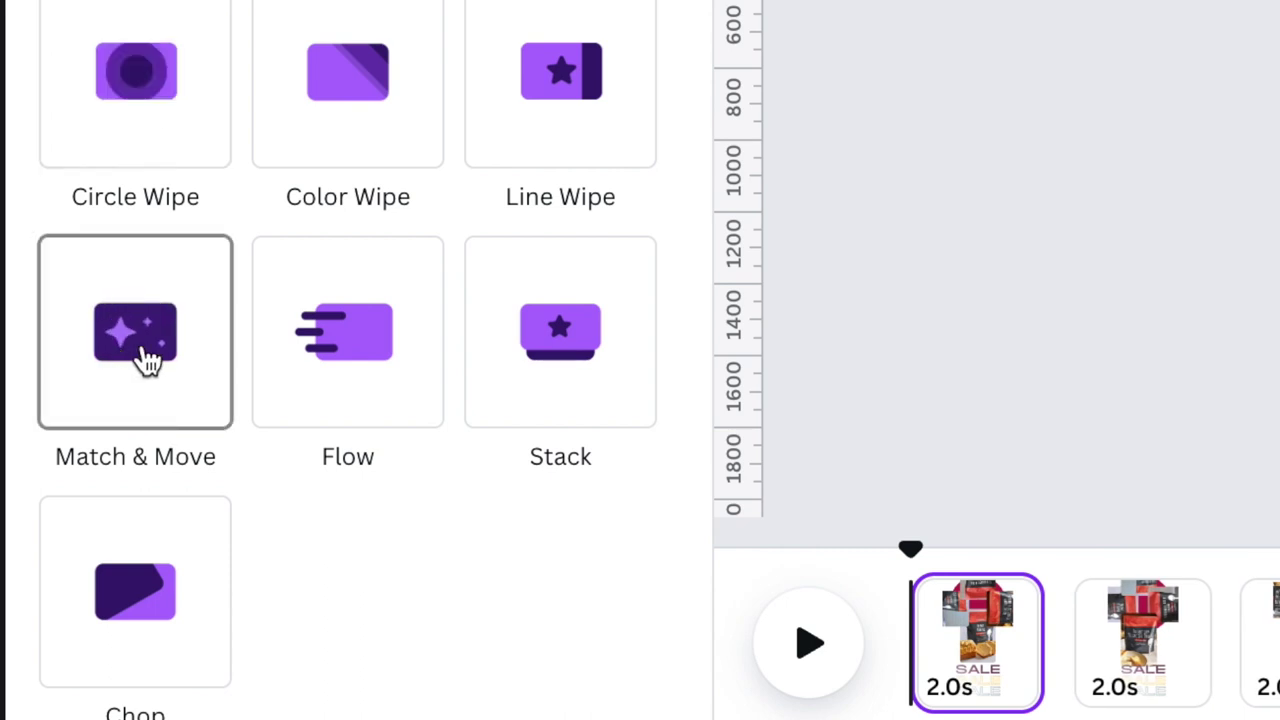
click(145, 352)
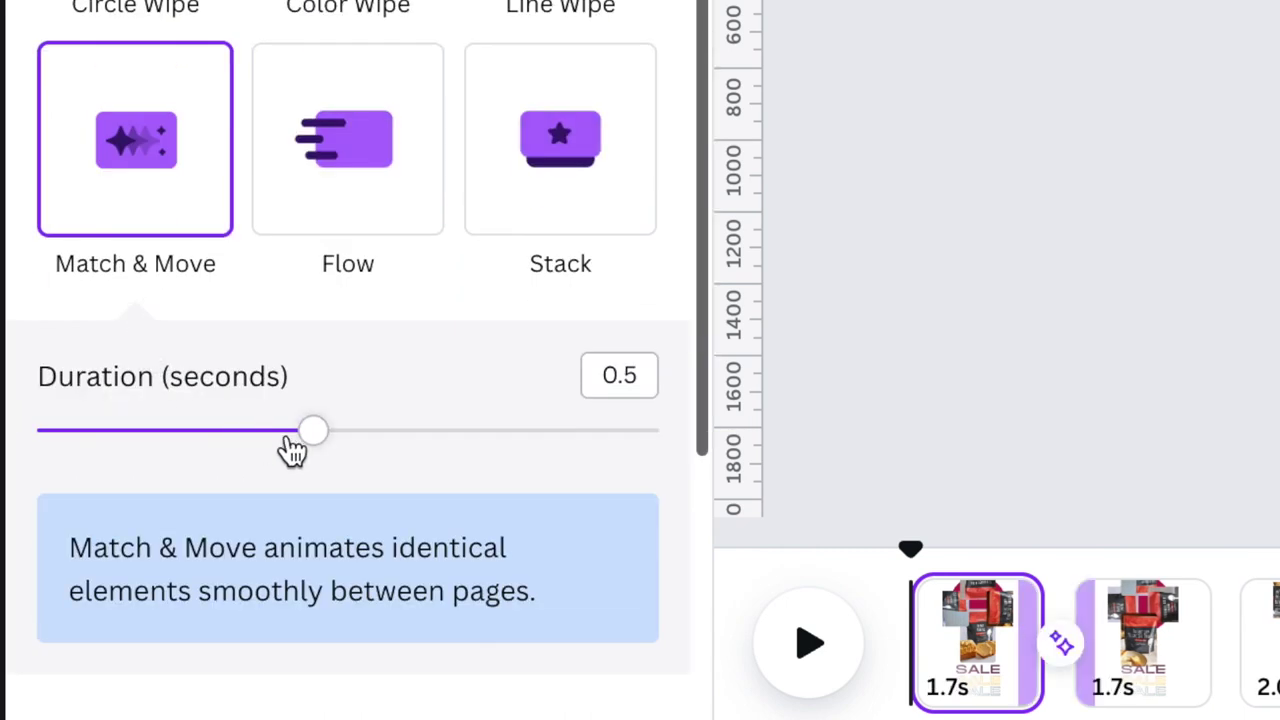
drag(313, 436, 183, 440)
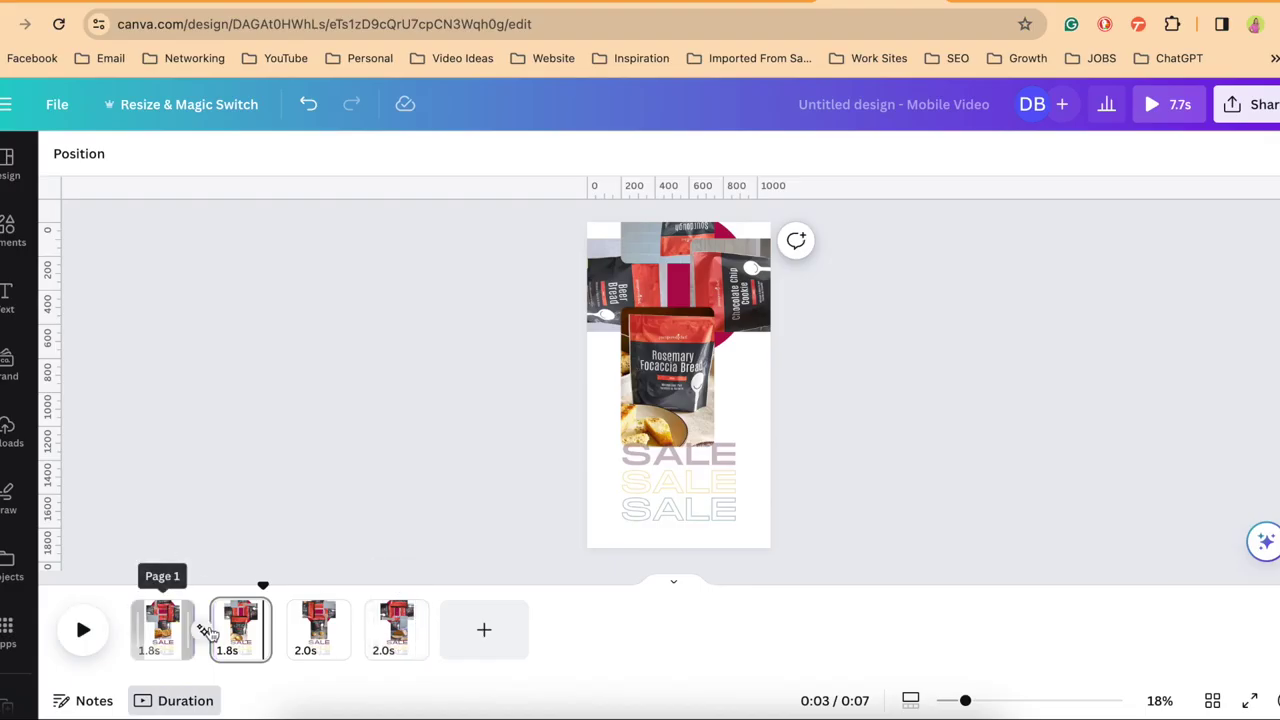
click(200, 632)
click(165, 690)
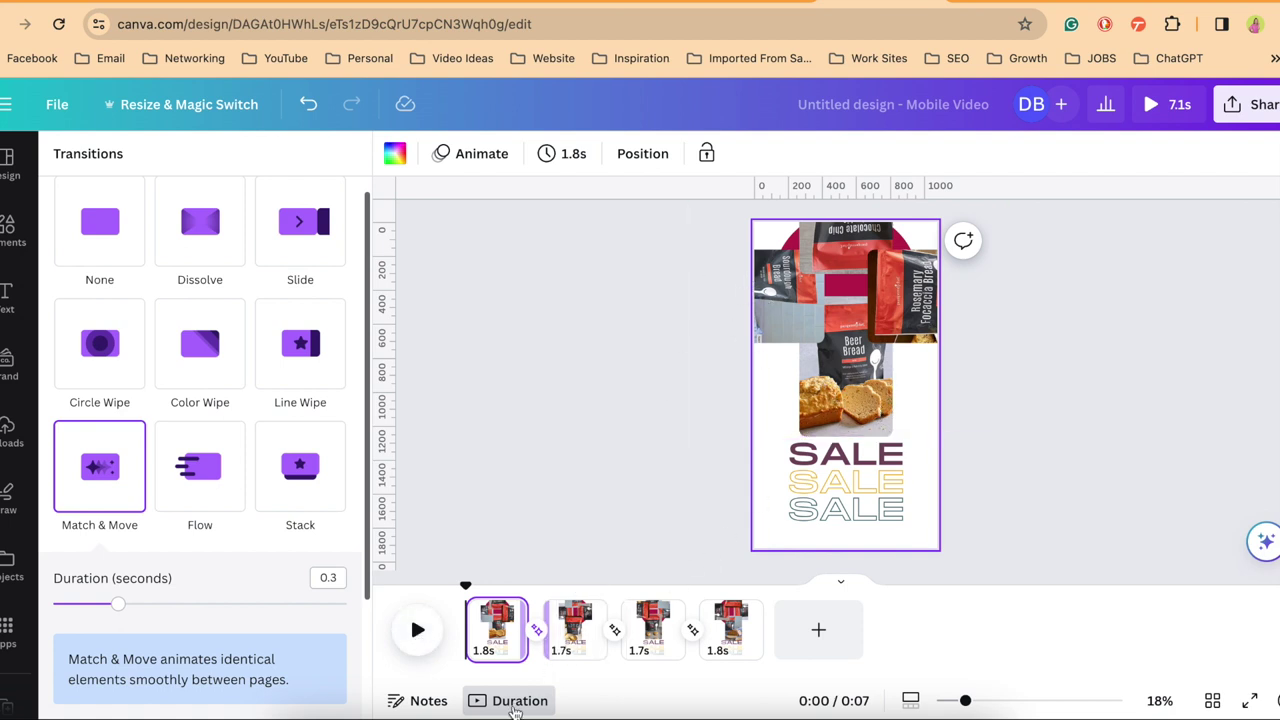
click(417, 629)
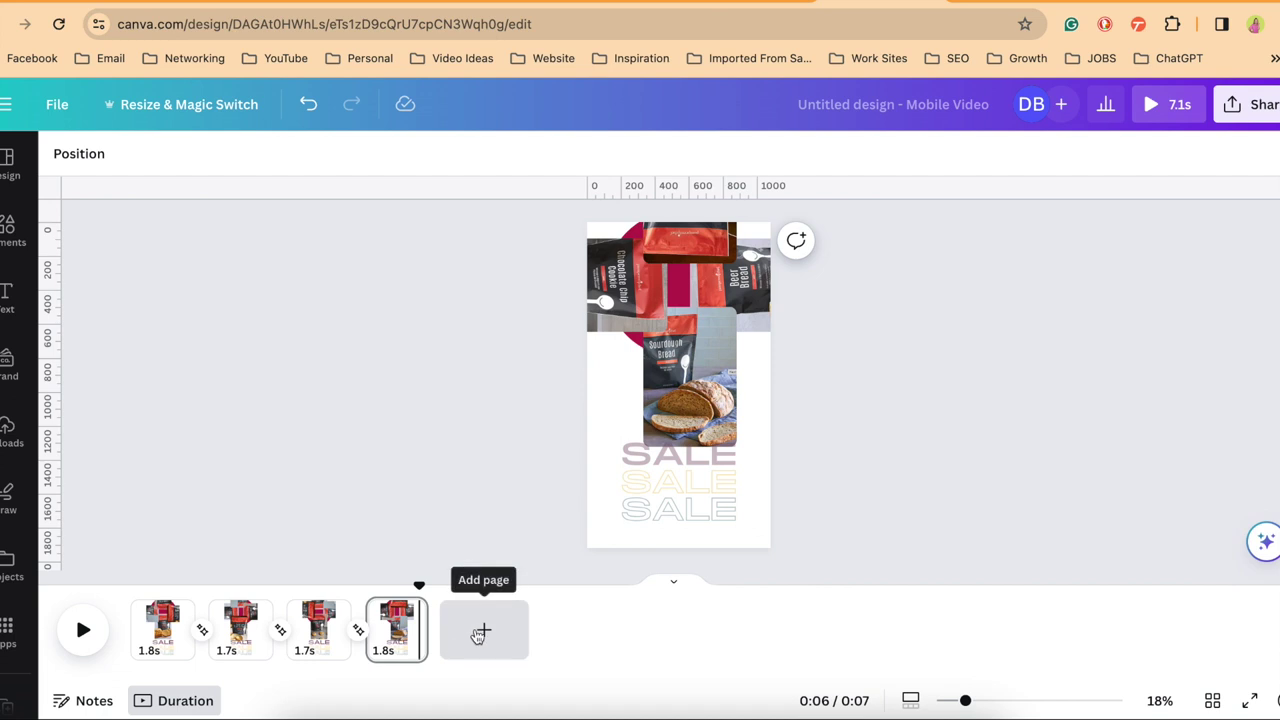
Add a blank page with the peach 'bubbles' cloud placed top-left and tilted about 22°.
click(483, 633)
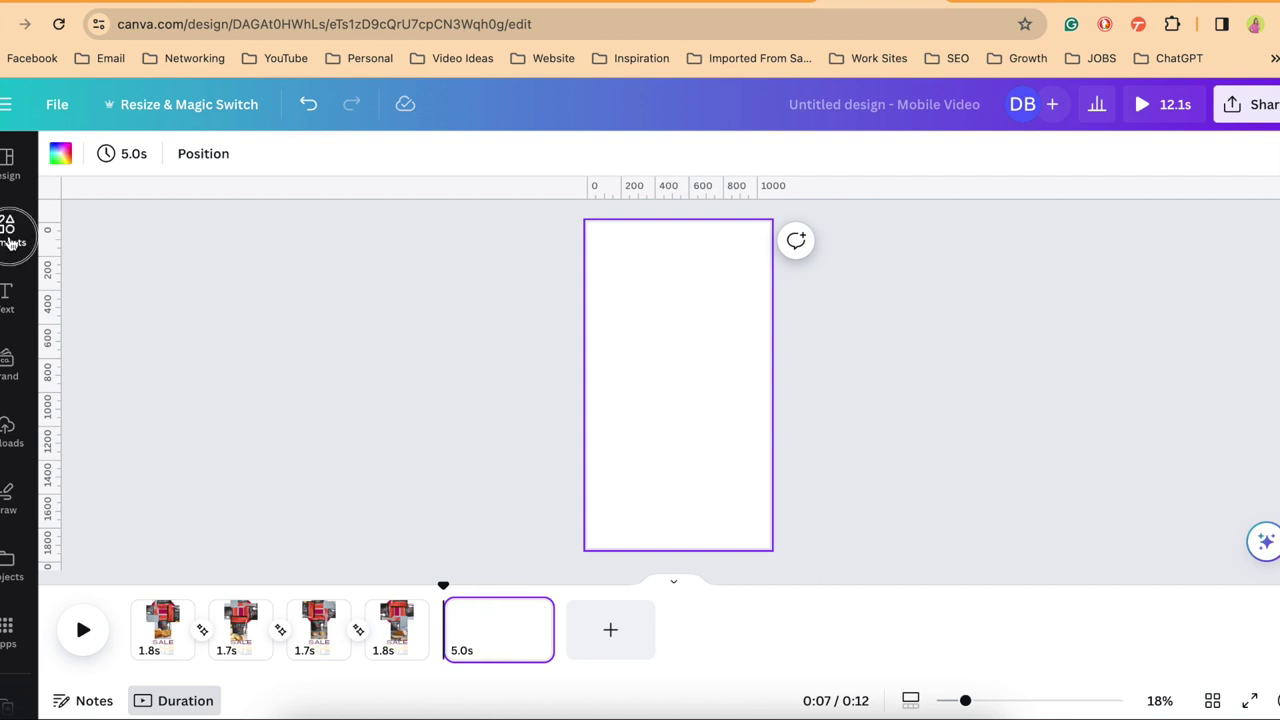
click(10, 240)
click(150, 165)
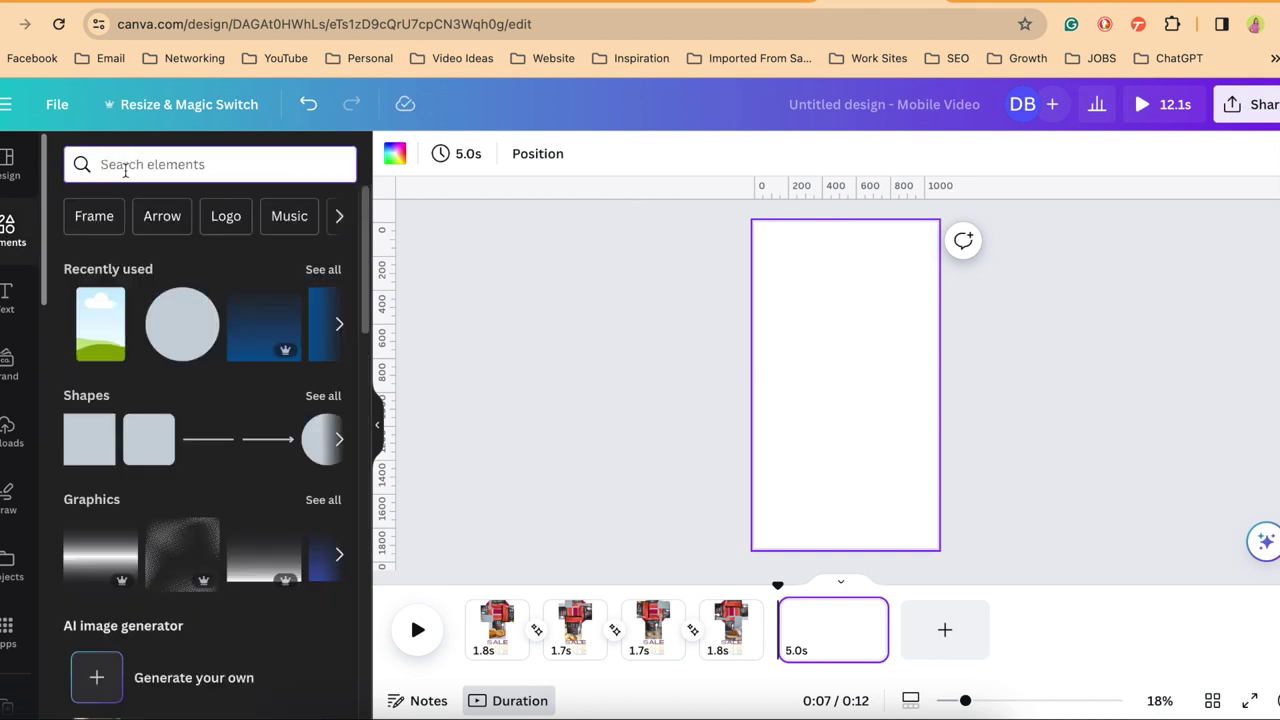
text(b)
click(120, 337)
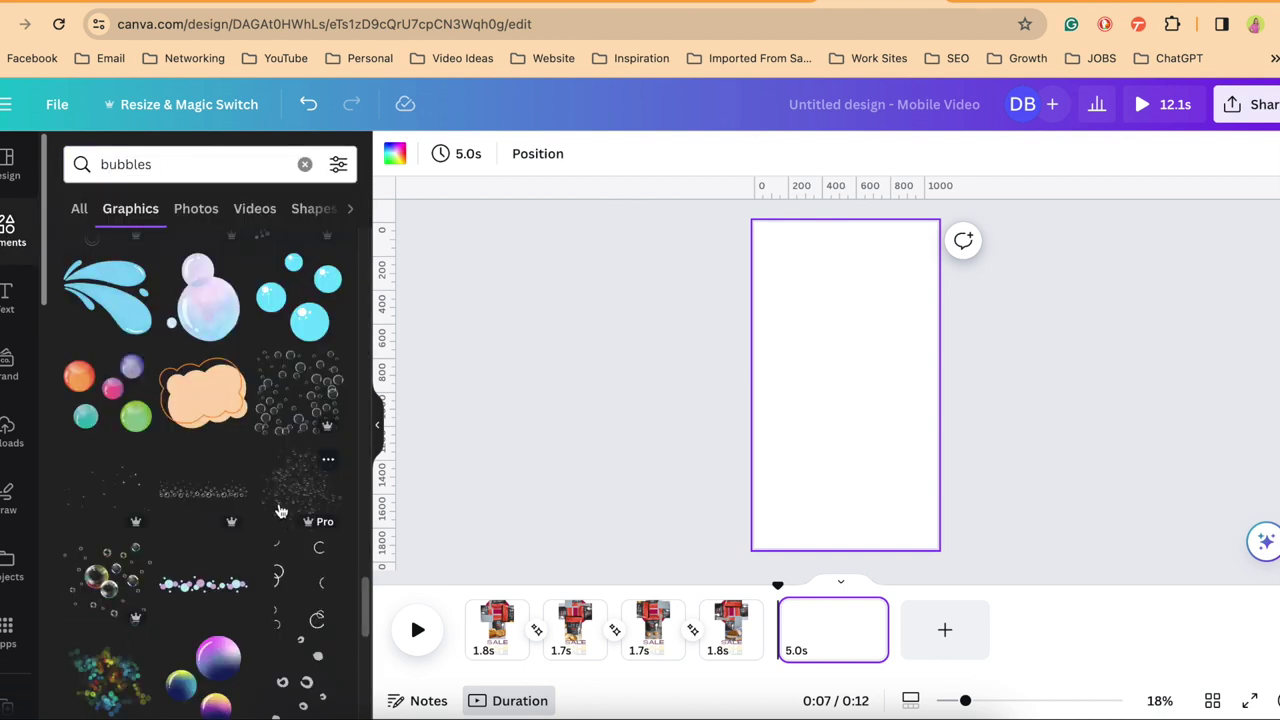
click(197, 418)
drag(849, 380, 670, 321)
drag(849, 268, 910, 266)
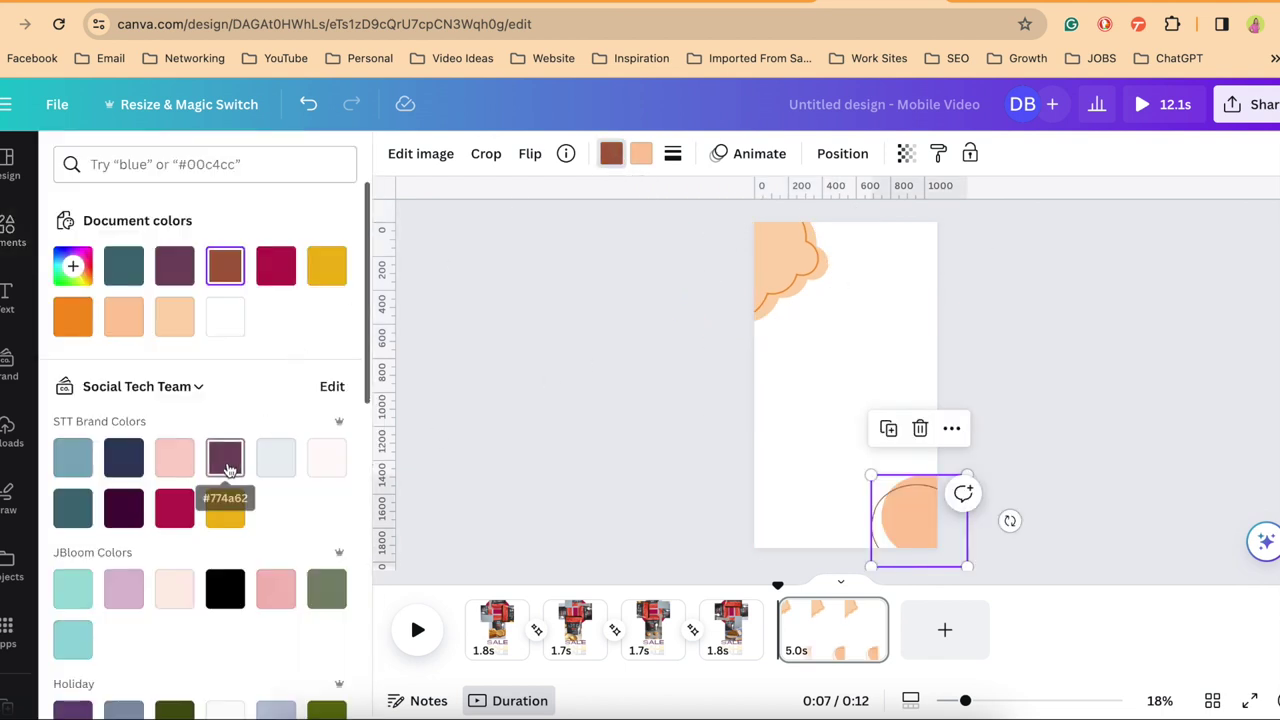
Make the bottom-right shape yellow with a purple outline, and the cloud pink with a crimson outline.
click(227, 470)
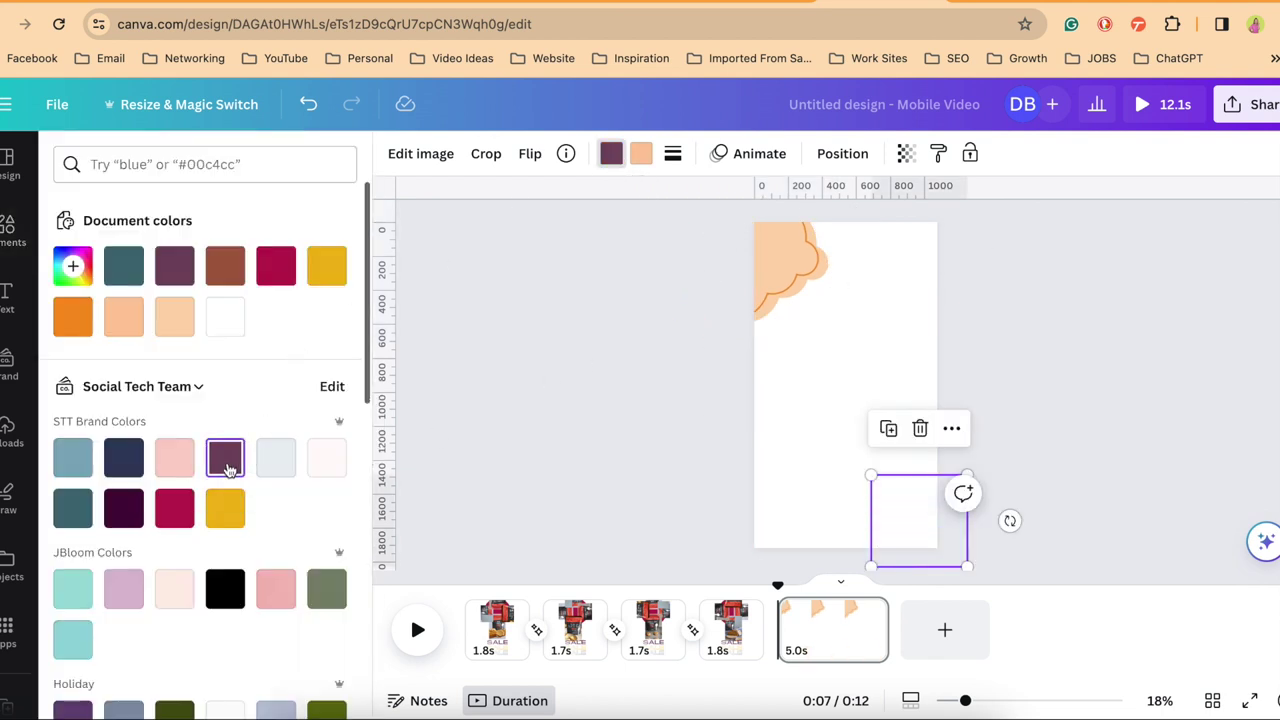
click(644, 158)
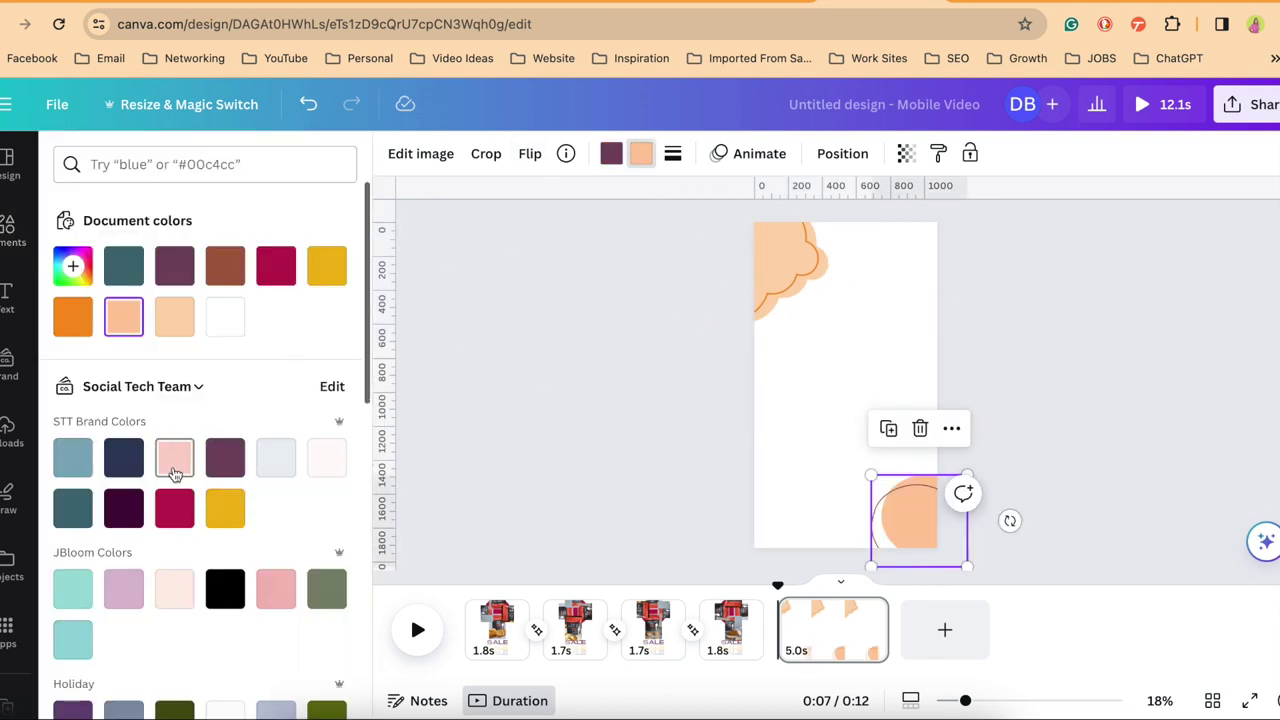
click(225, 508)
click(734, 271)
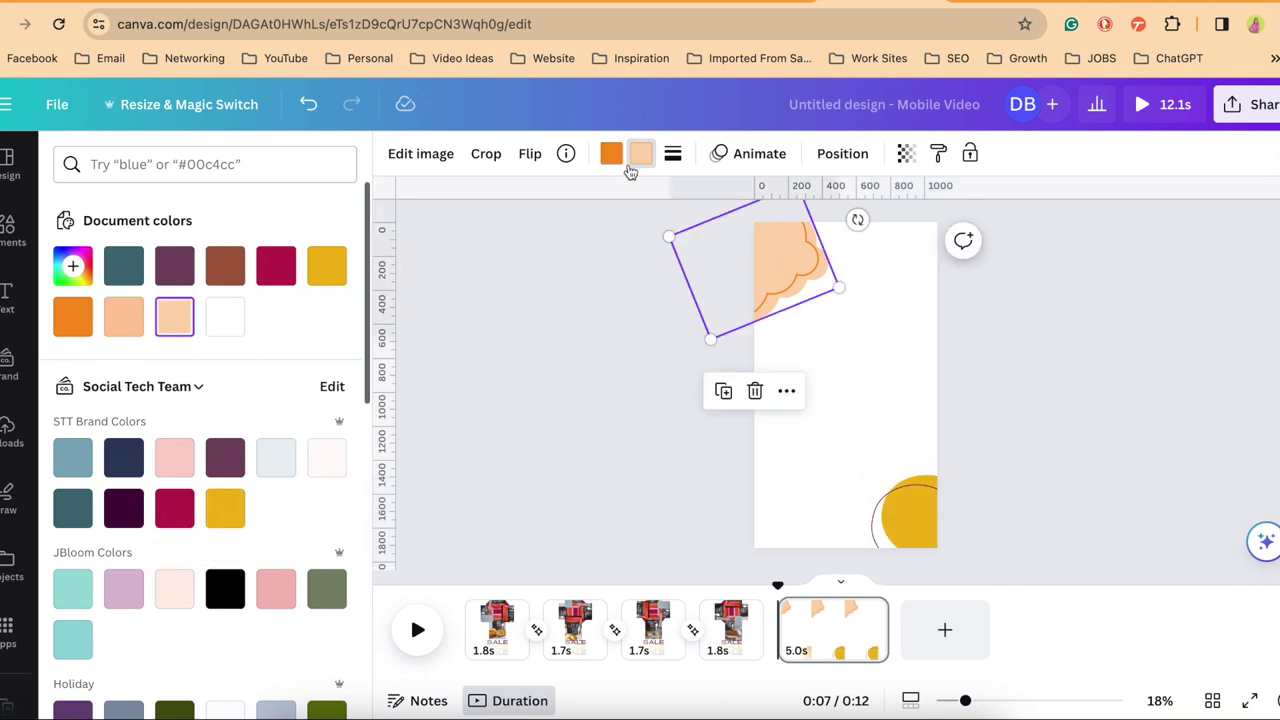
click(611, 153)
click(174, 508)
click(641, 153)
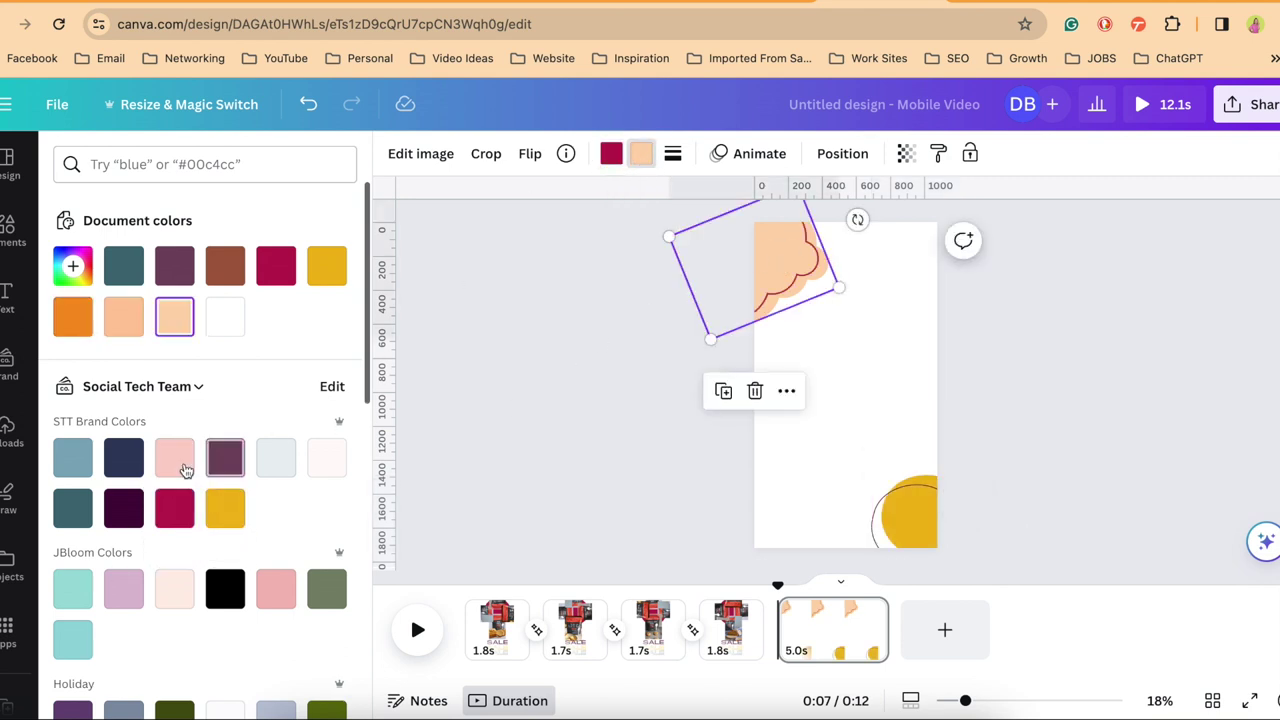
click(174, 457)
click(800, 450)
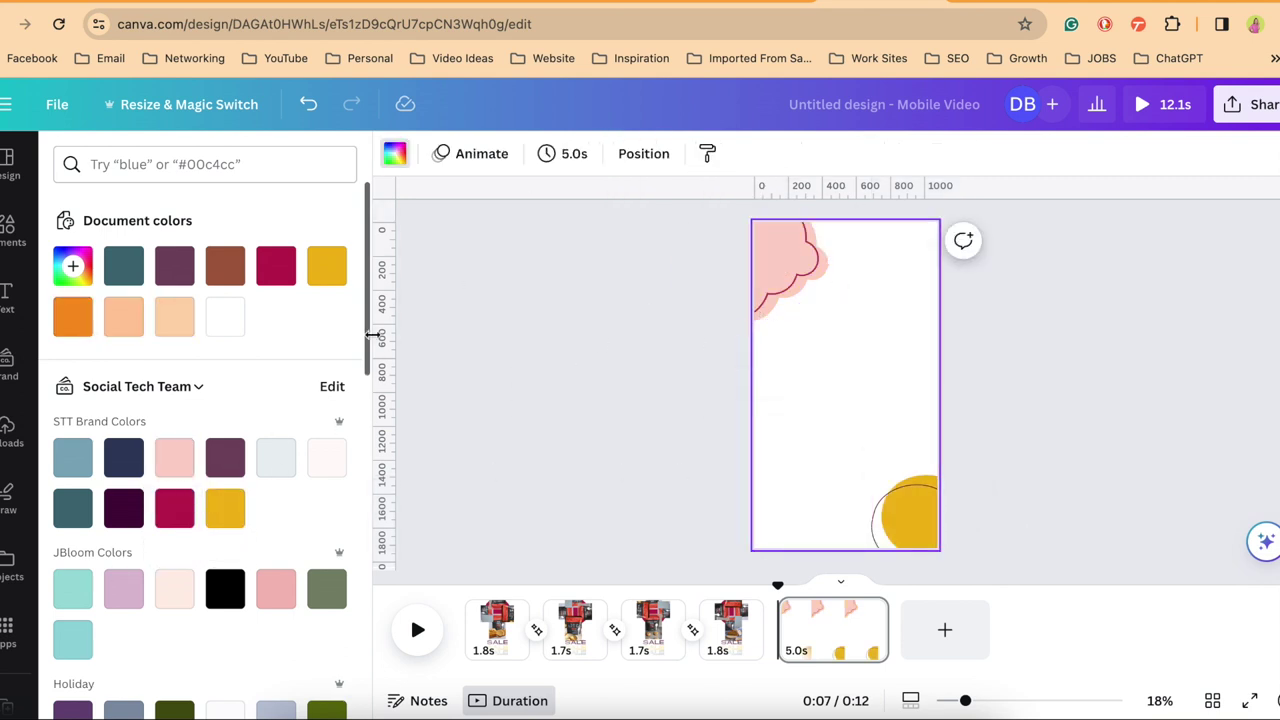
click(7, 432)
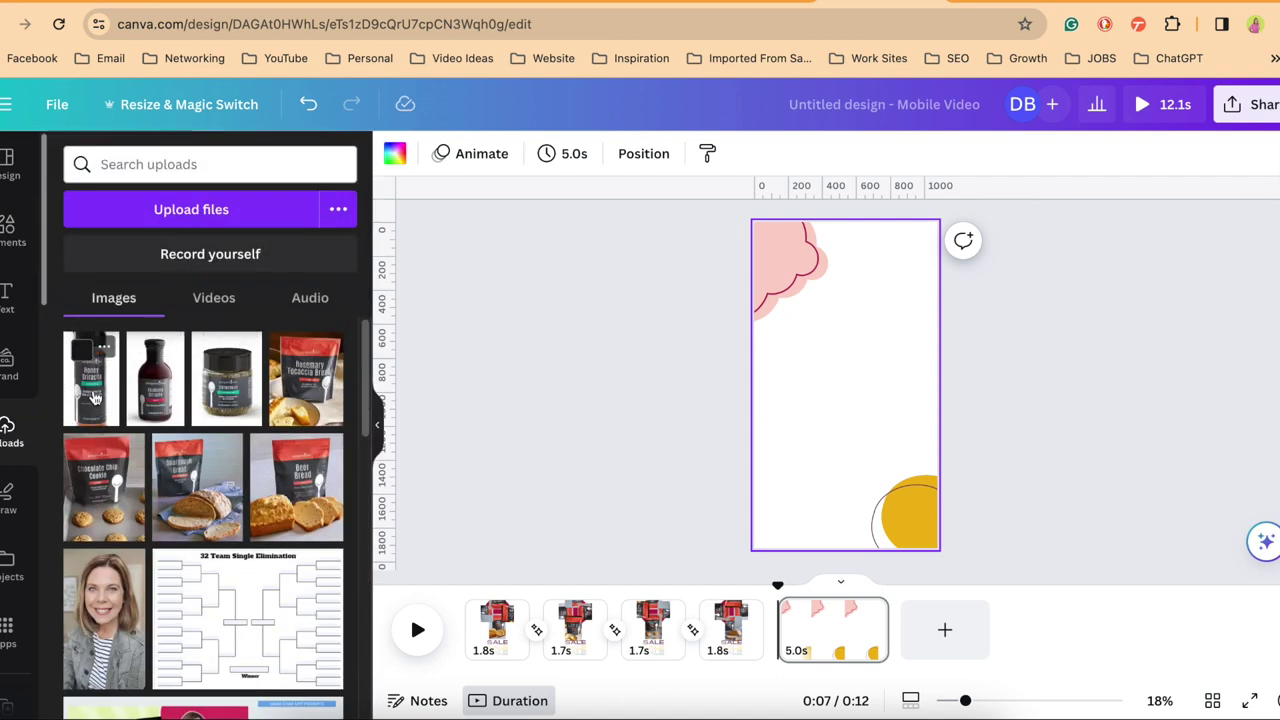
Add the Honey Sriracha bottle photo, remove its background, and shrink it into place.
drag(93, 398, 850, 385)
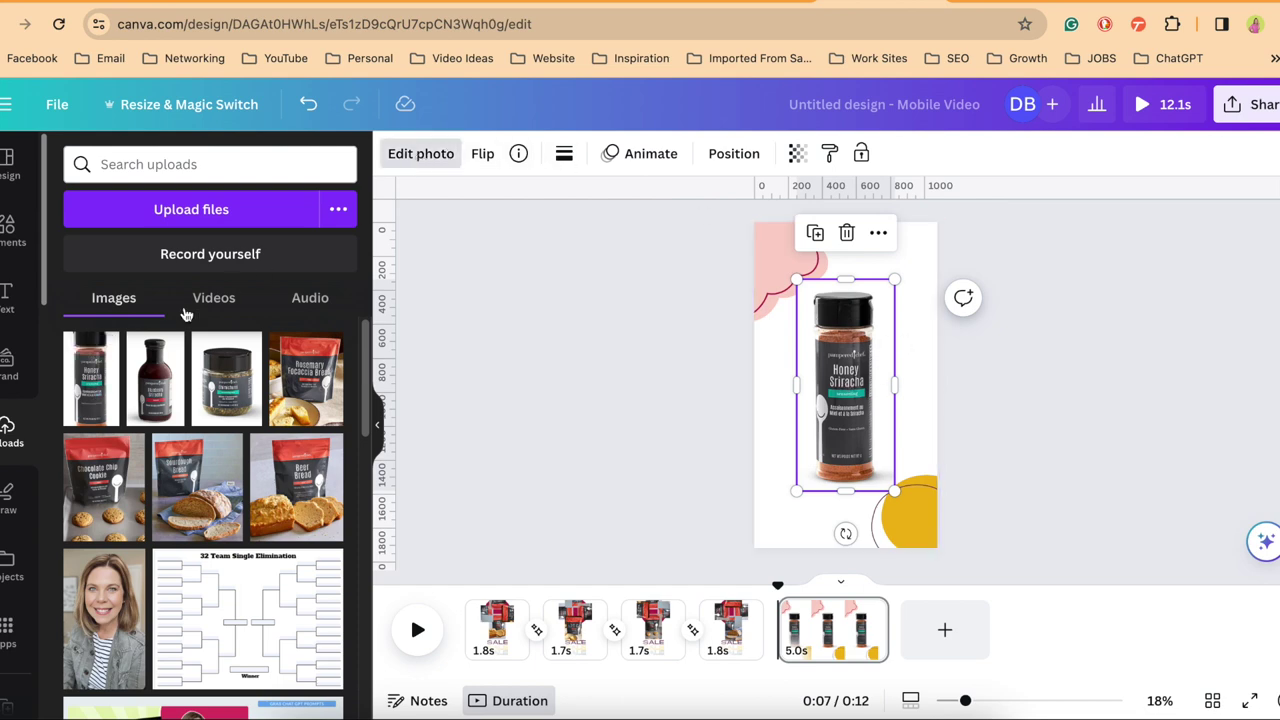
click(100, 294)
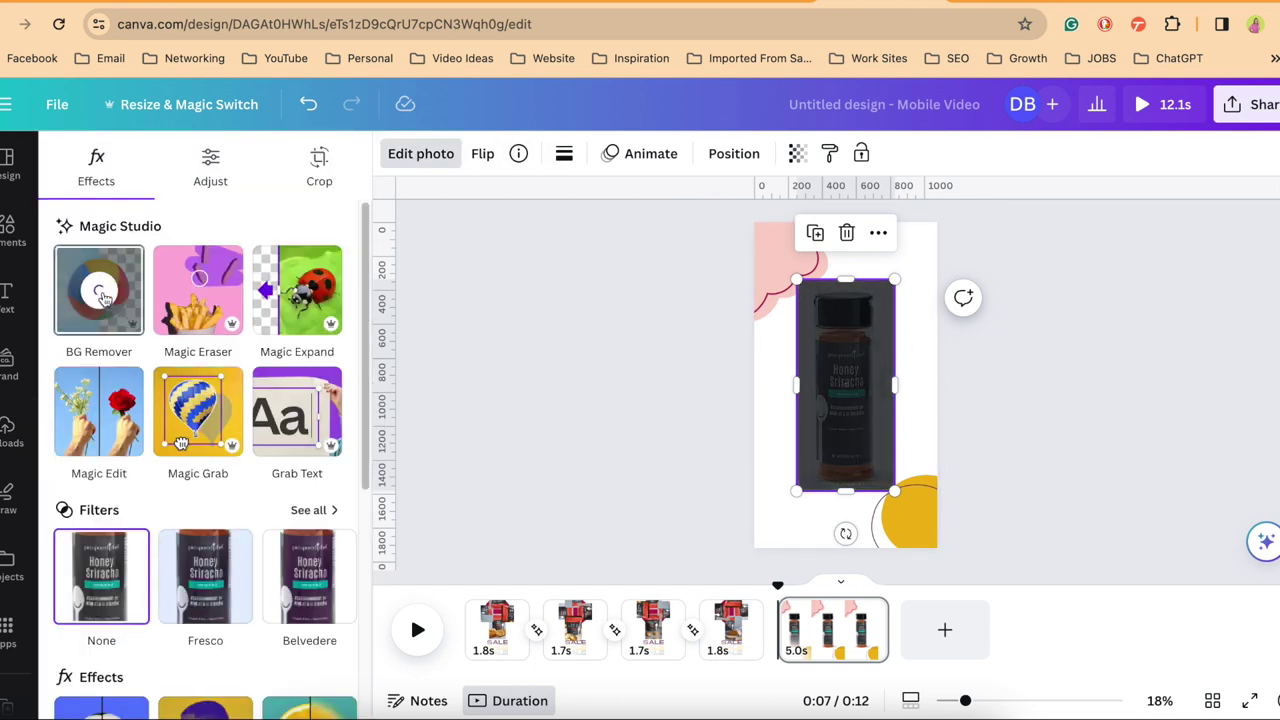
drag(892, 280, 846, 385)
drag(826, 460, 807, 410)
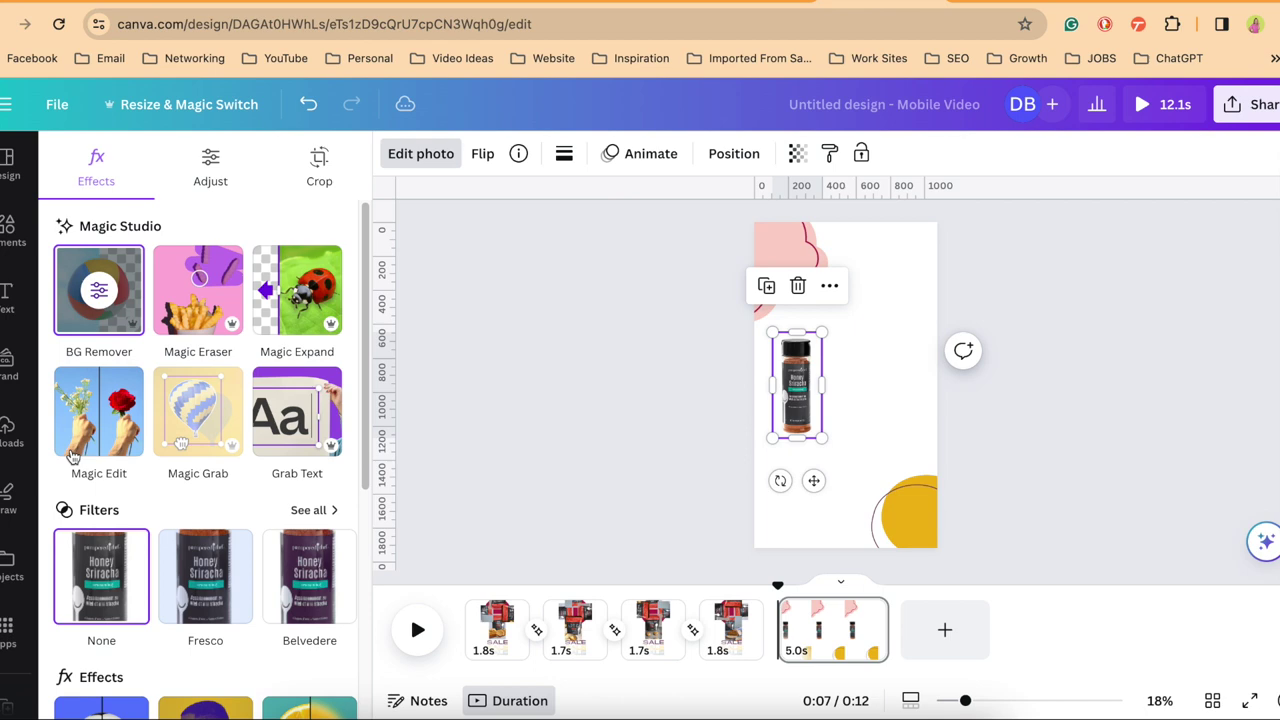
Add the Chimichurri jar photo without its background, sized and set beside the first bottle.
click(12, 432)
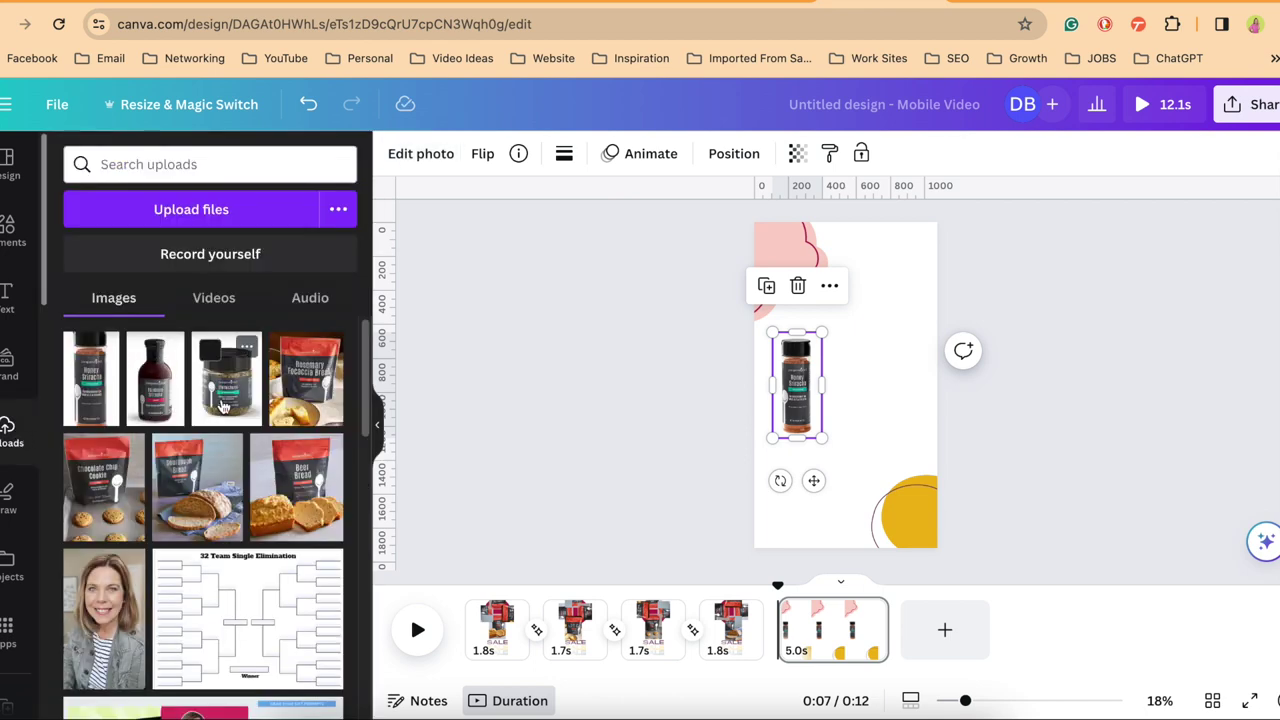
click(222, 400)
click(423, 154)
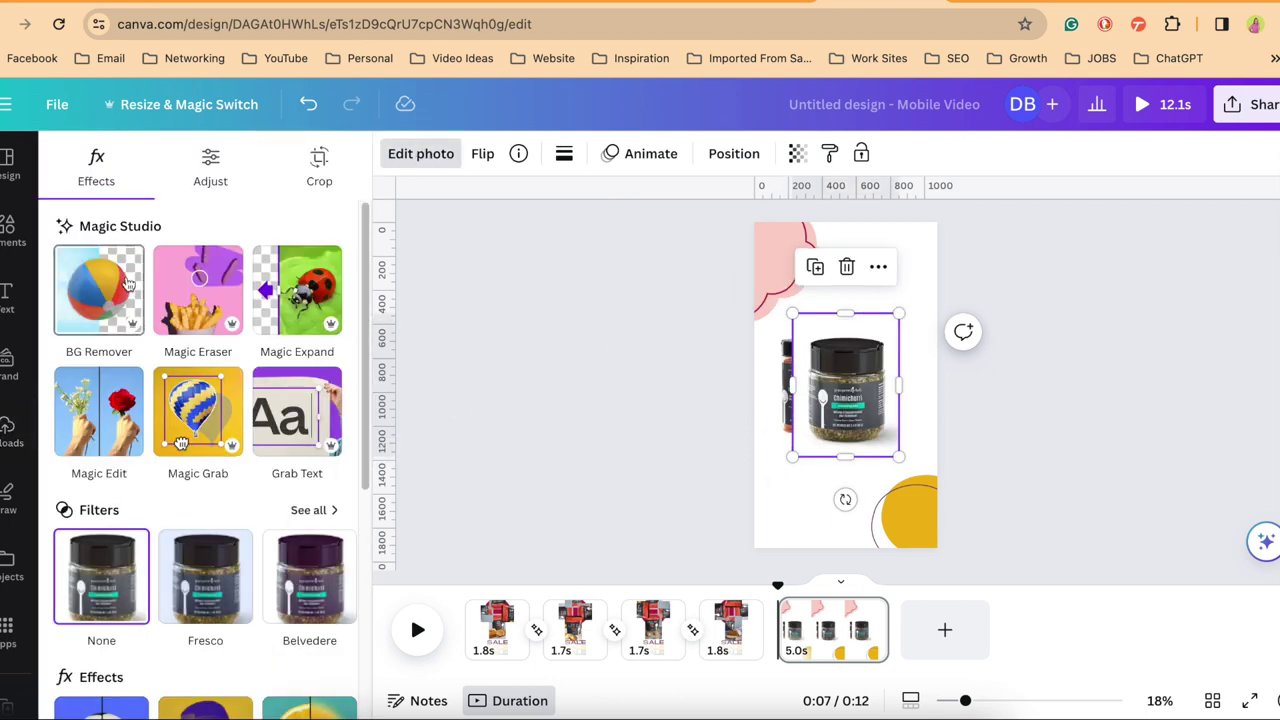
drag(902, 314, 866, 357)
drag(833, 428, 850, 418)
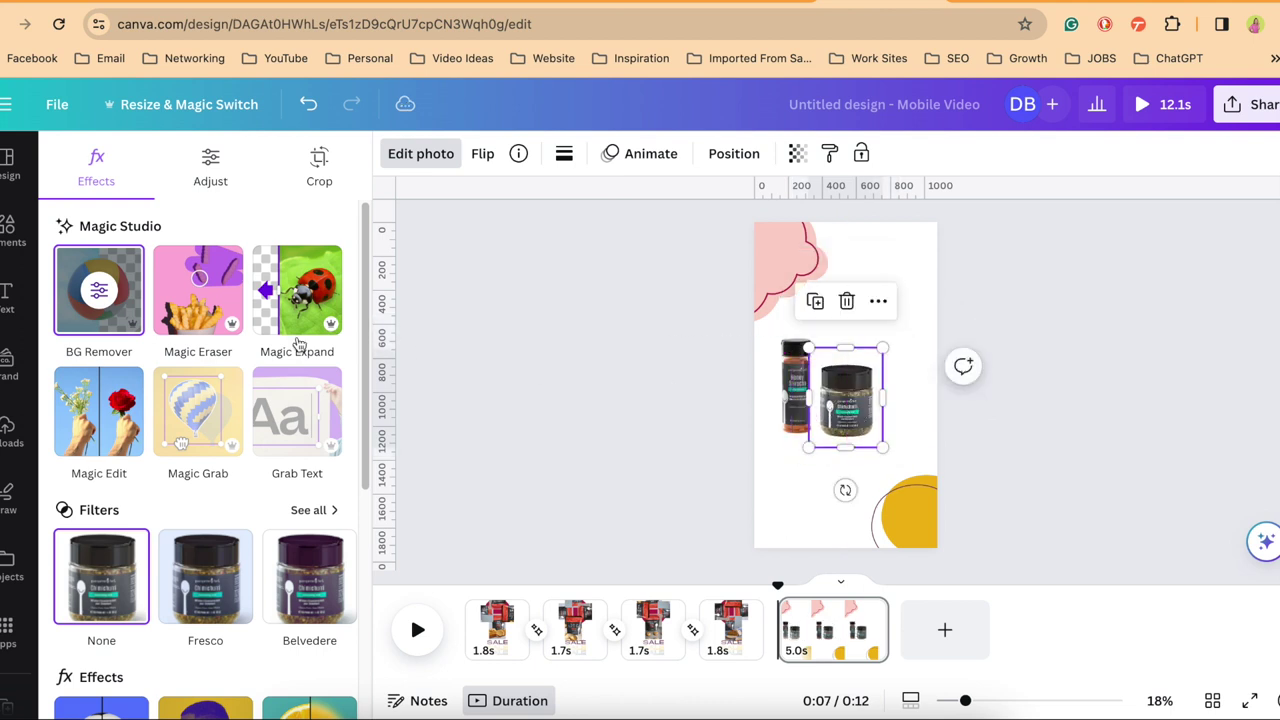
Add the Blueberry Sriracha bottle with BG Remover, shrink it and place it at the right.
click(12, 432)
click(155, 378)
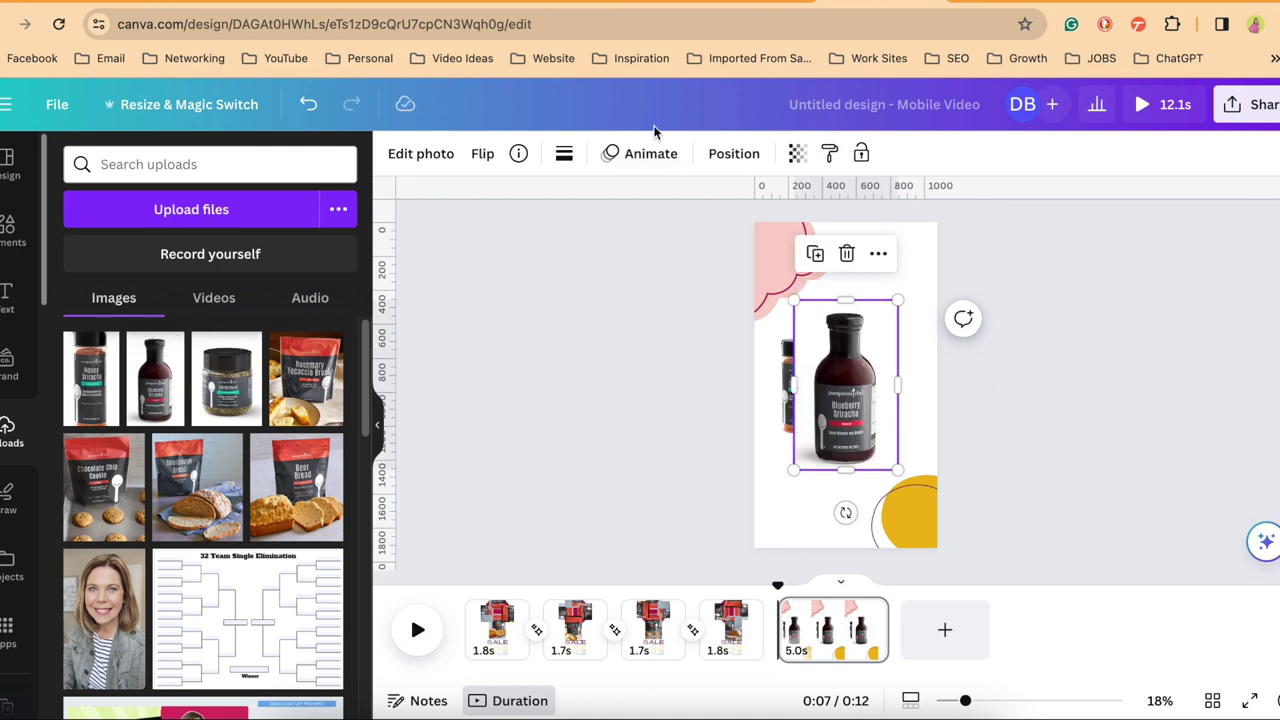
click(424, 151)
click(91, 295)
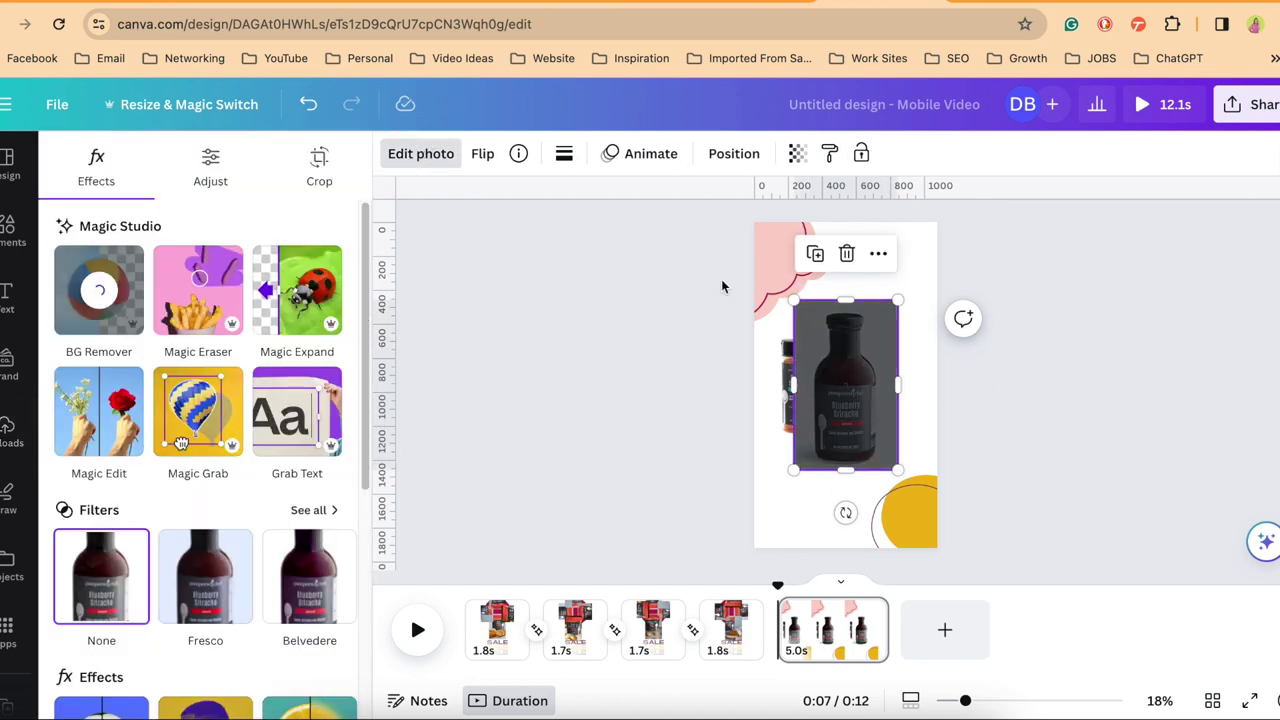
drag(897, 300, 864, 357)
drag(836, 420, 900, 414)
Adjust the jar's position, then select all three products and group them.
click(840, 402)
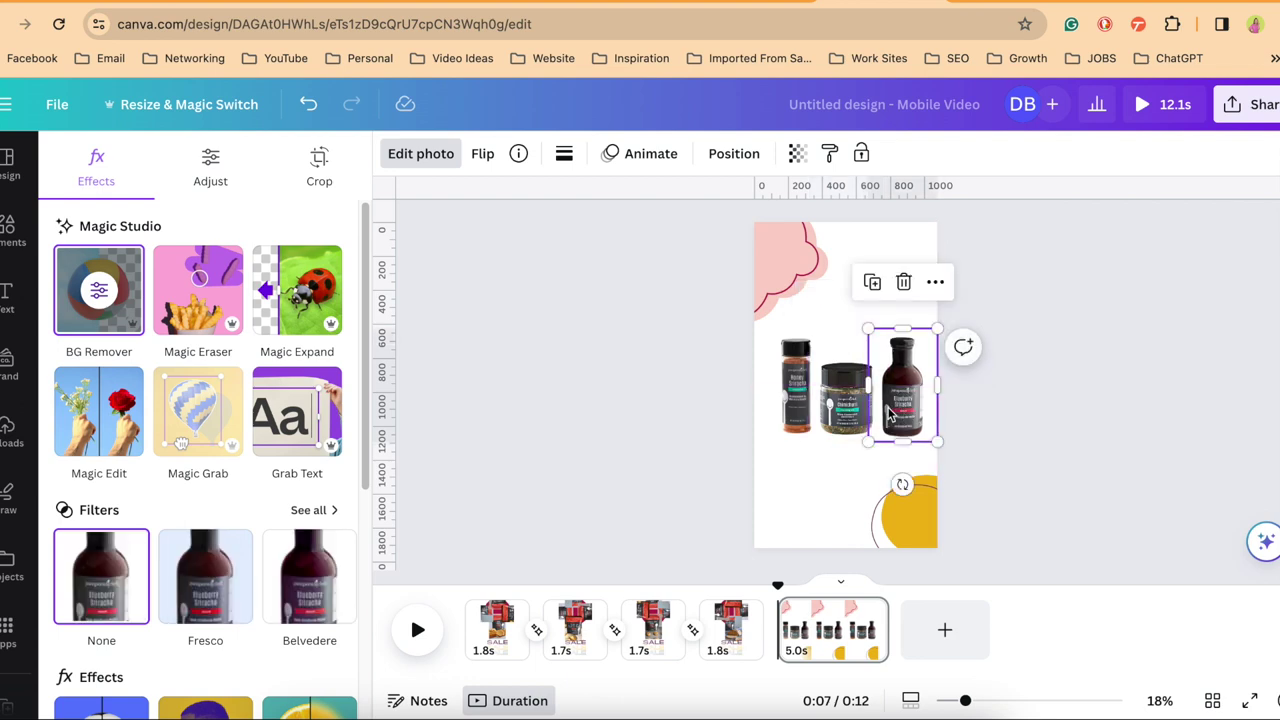
shift+click(835, 405)
shift+click(797, 403)
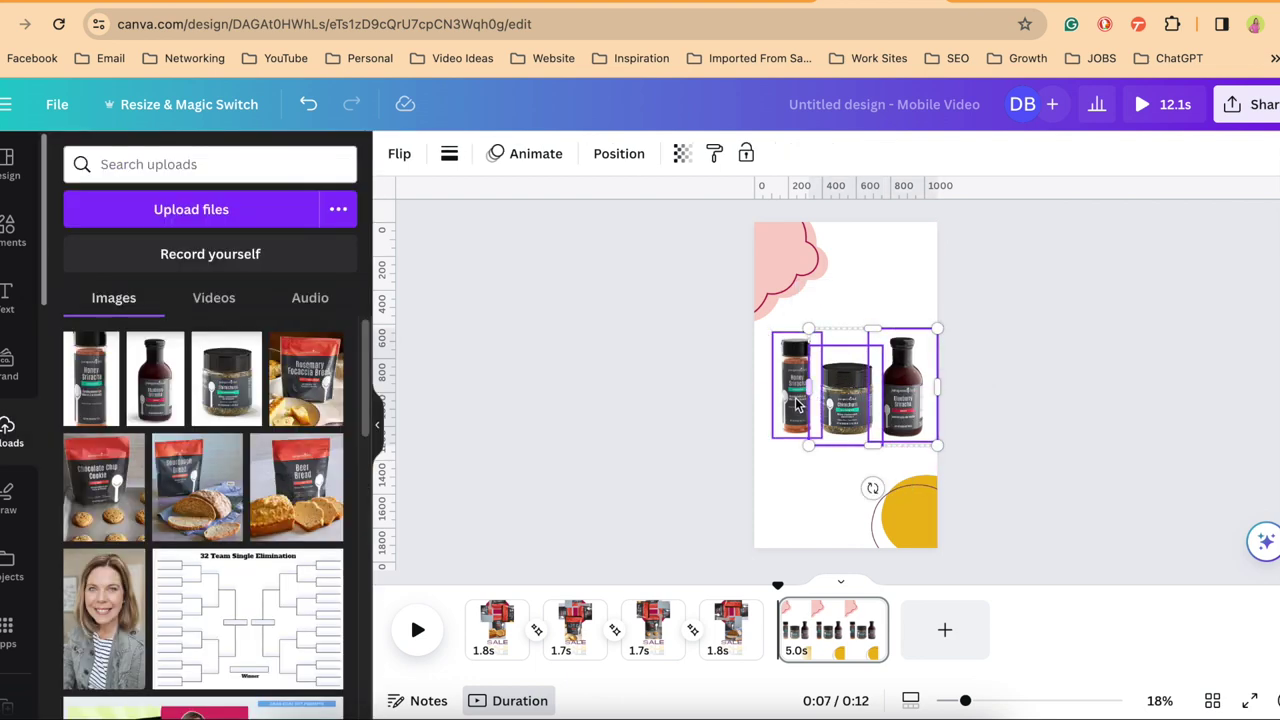
click(807, 287)
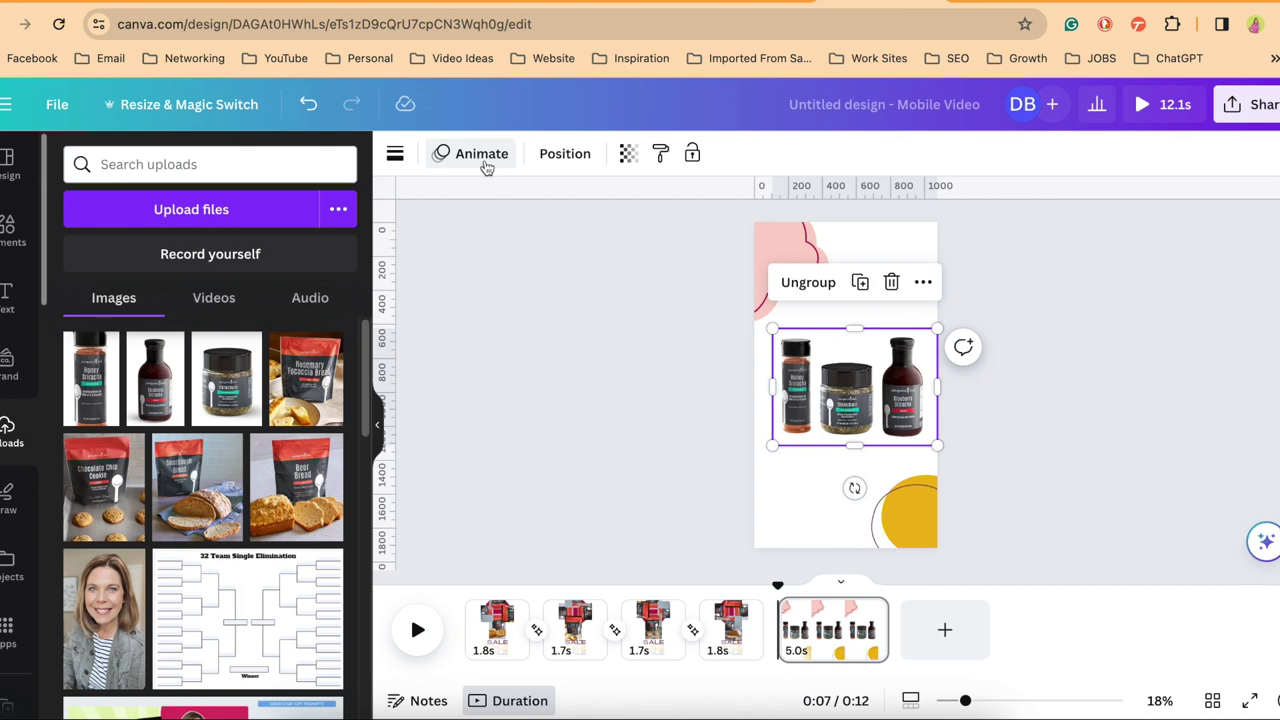
Give the product group a faster Smooth custom motion path from the page top down to mid-page.
click(482, 156)
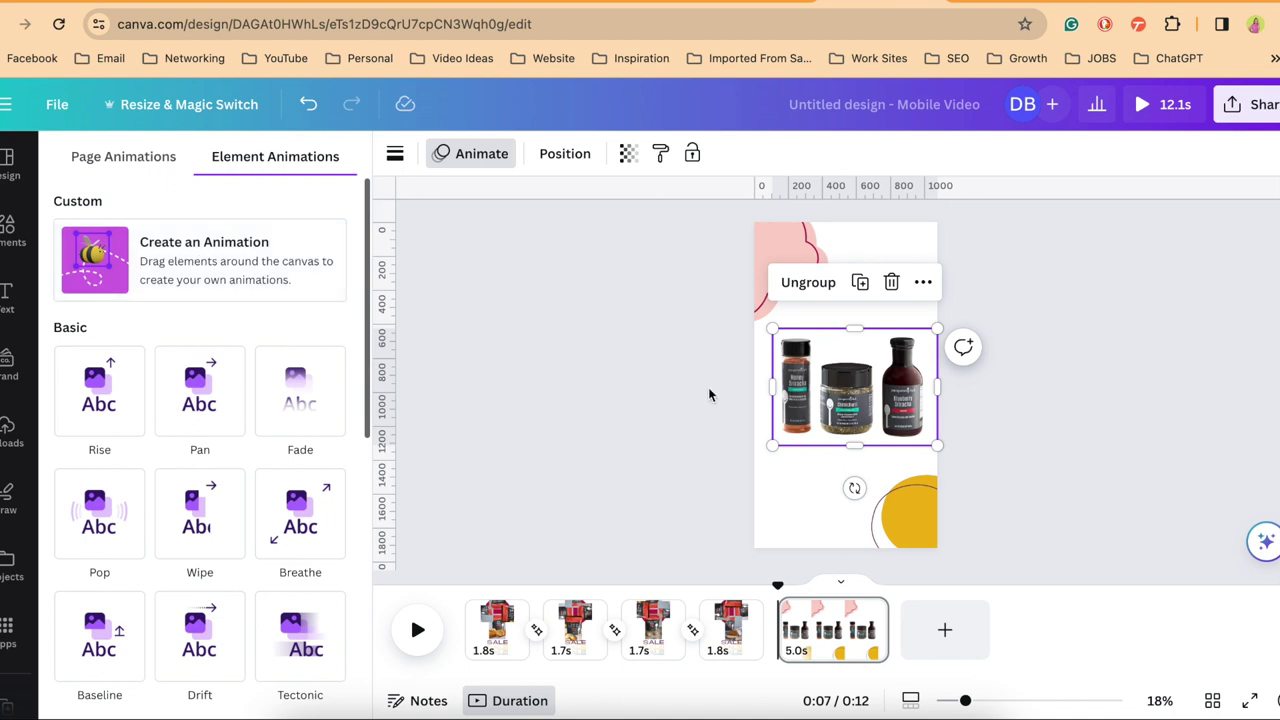
drag(846, 400, 845, 291)
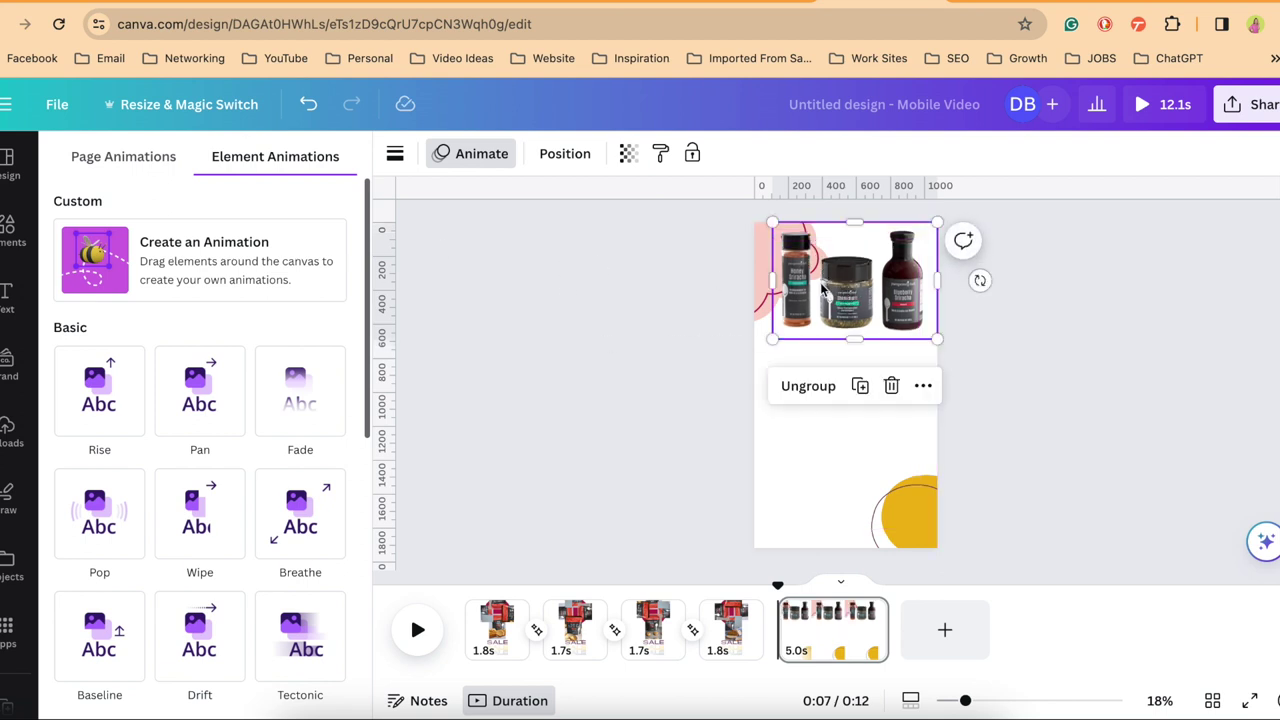
click(151, 259)
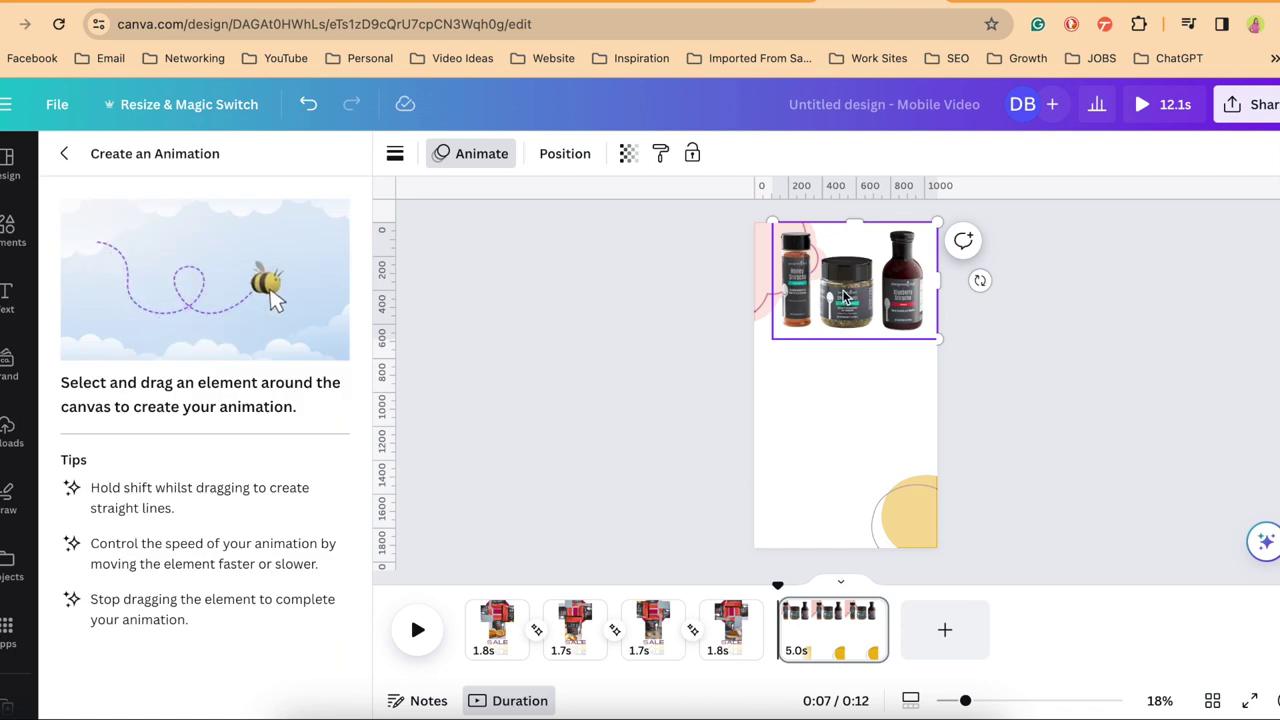
drag(845, 297, 845, 420)
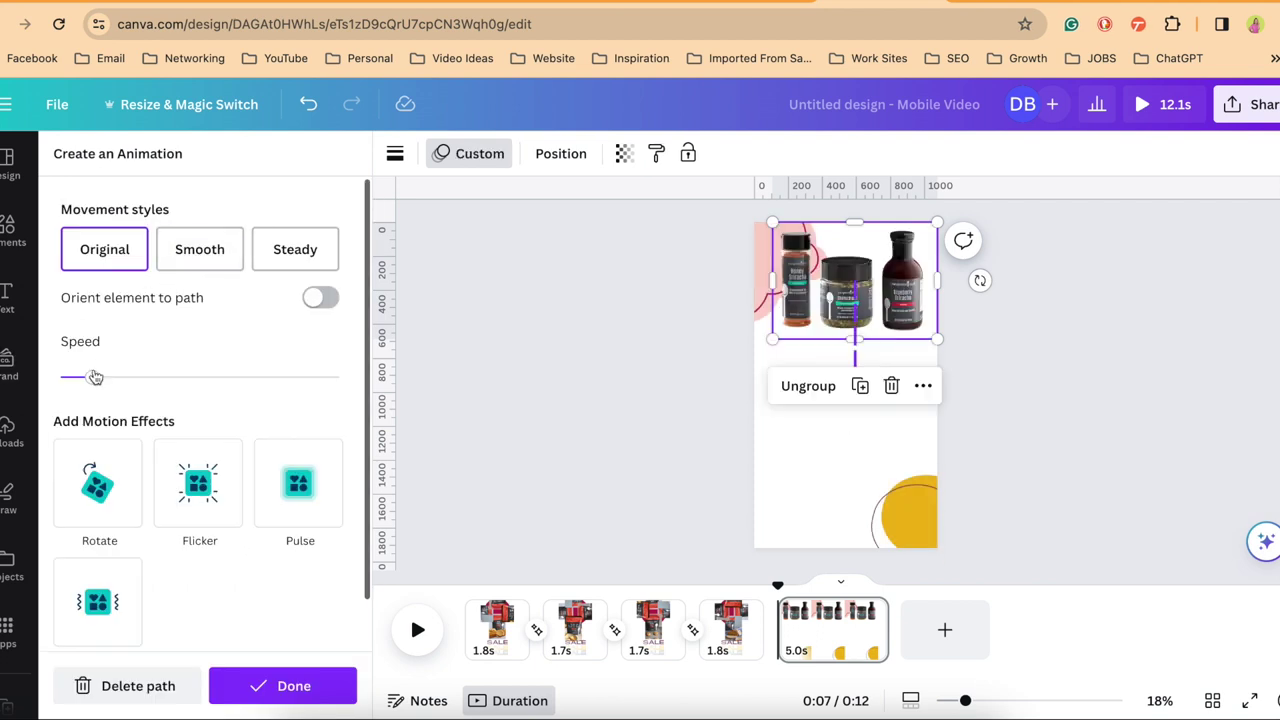
click(205, 256)
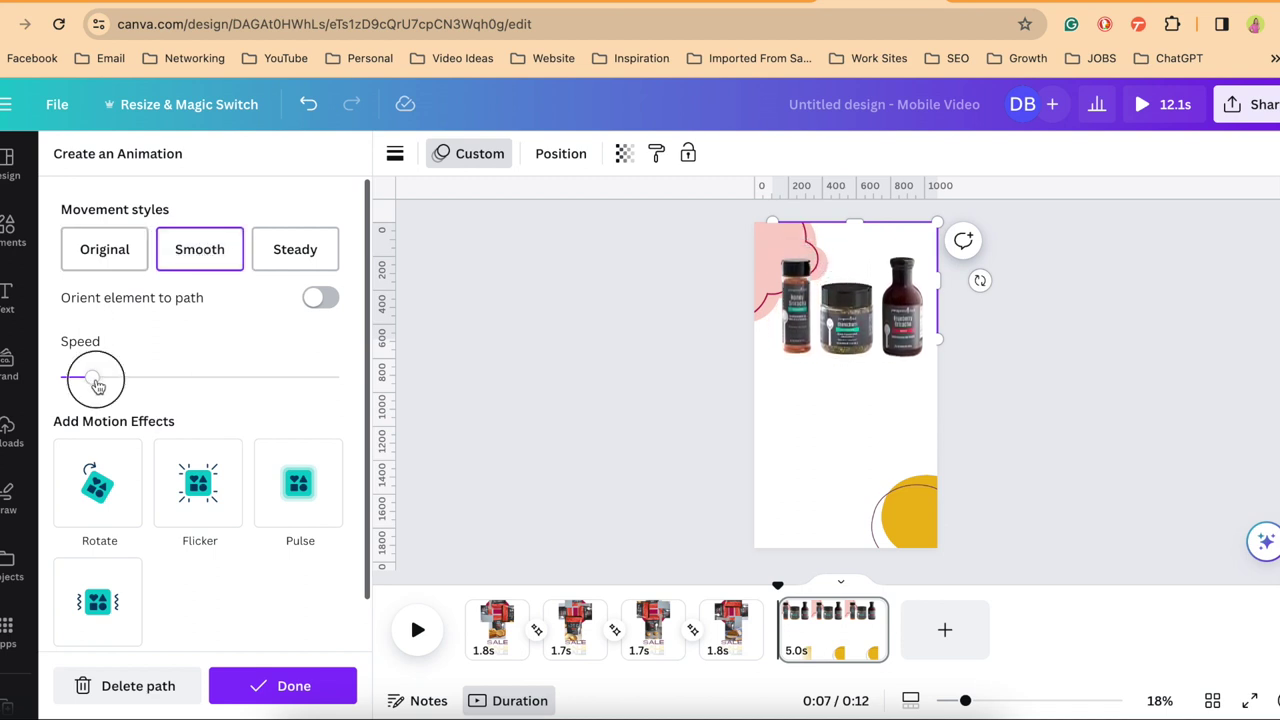
drag(97, 387, 217, 387)
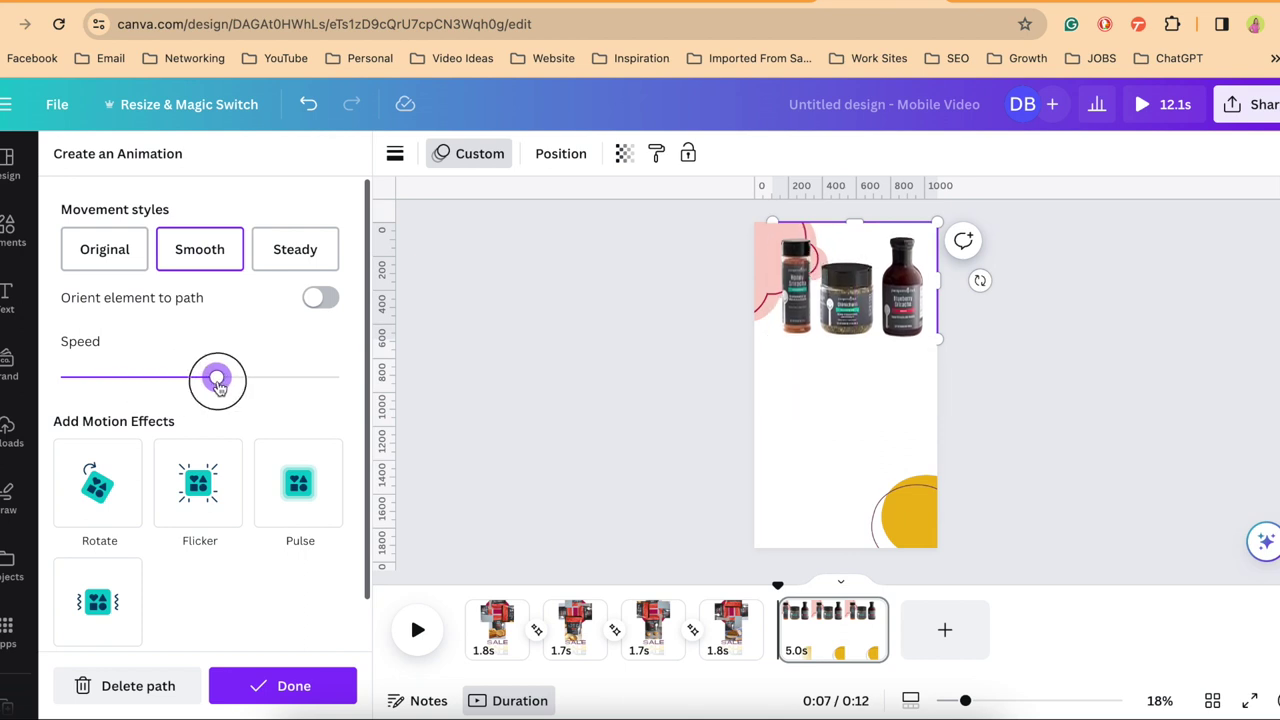
drag(219, 387, 241, 385)
click(257, 686)
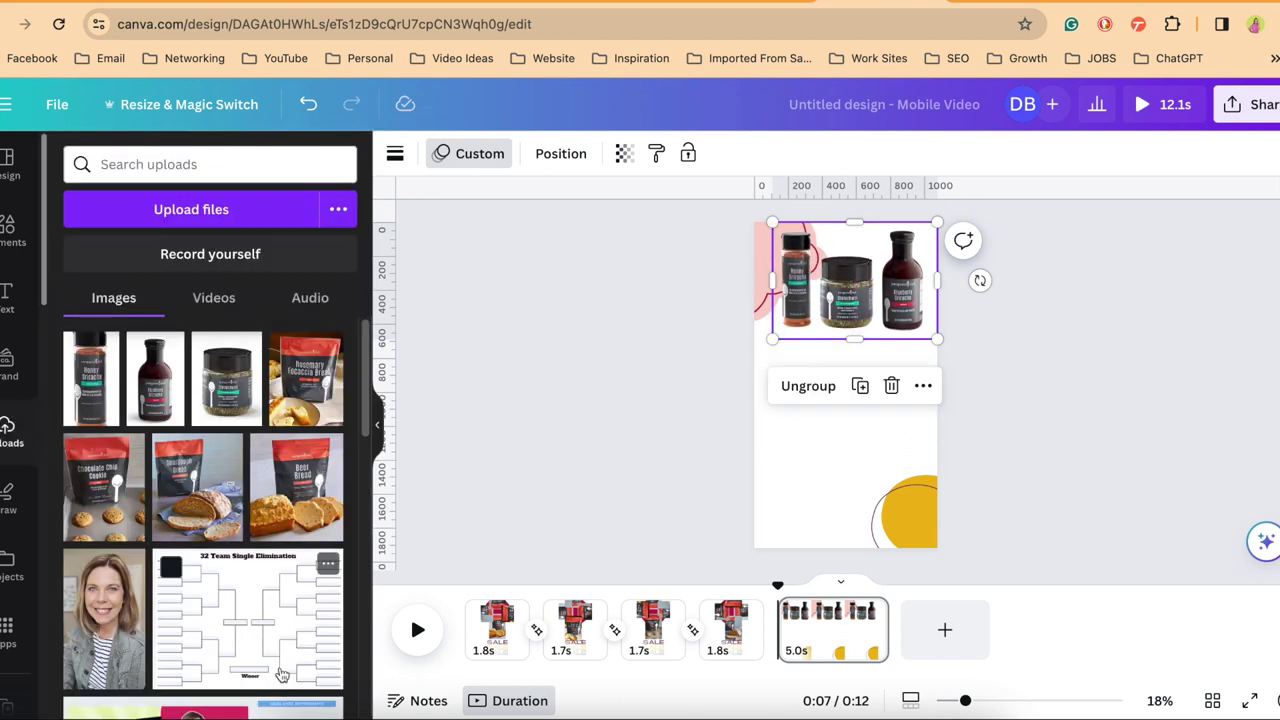
Preview the final page's animation of the products dropping into place.
click(778, 386)
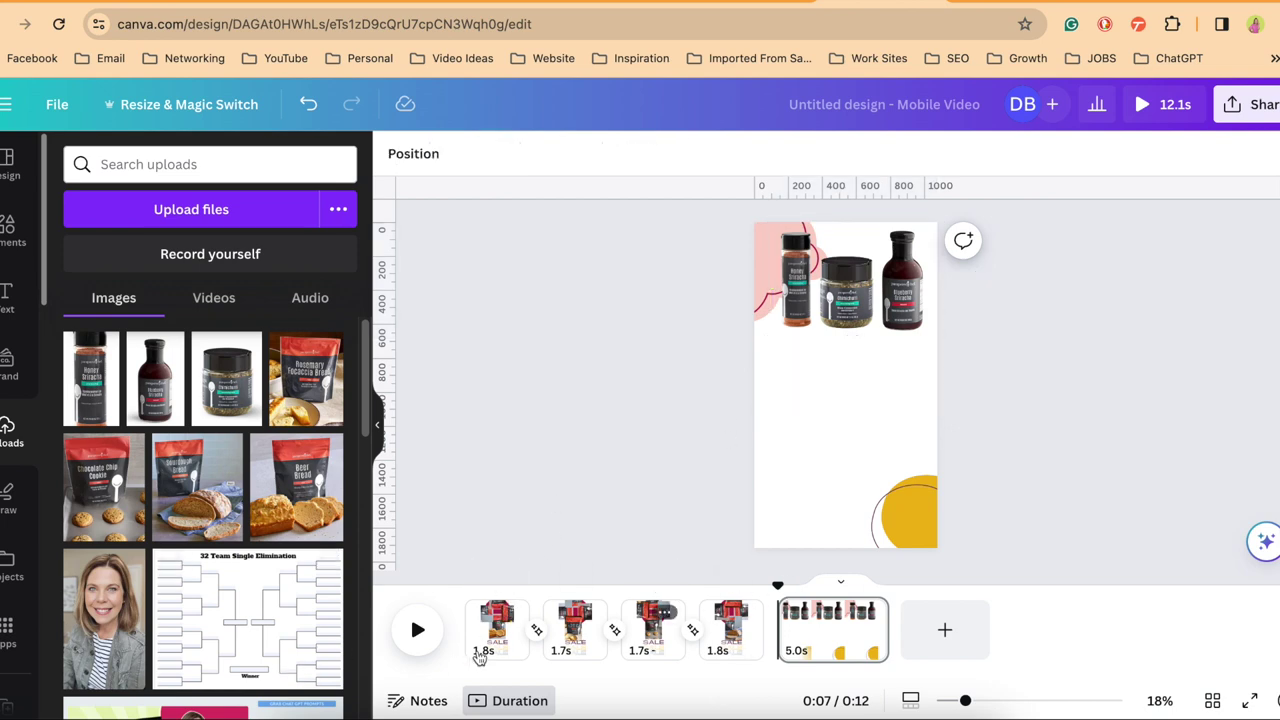
click(419, 632)
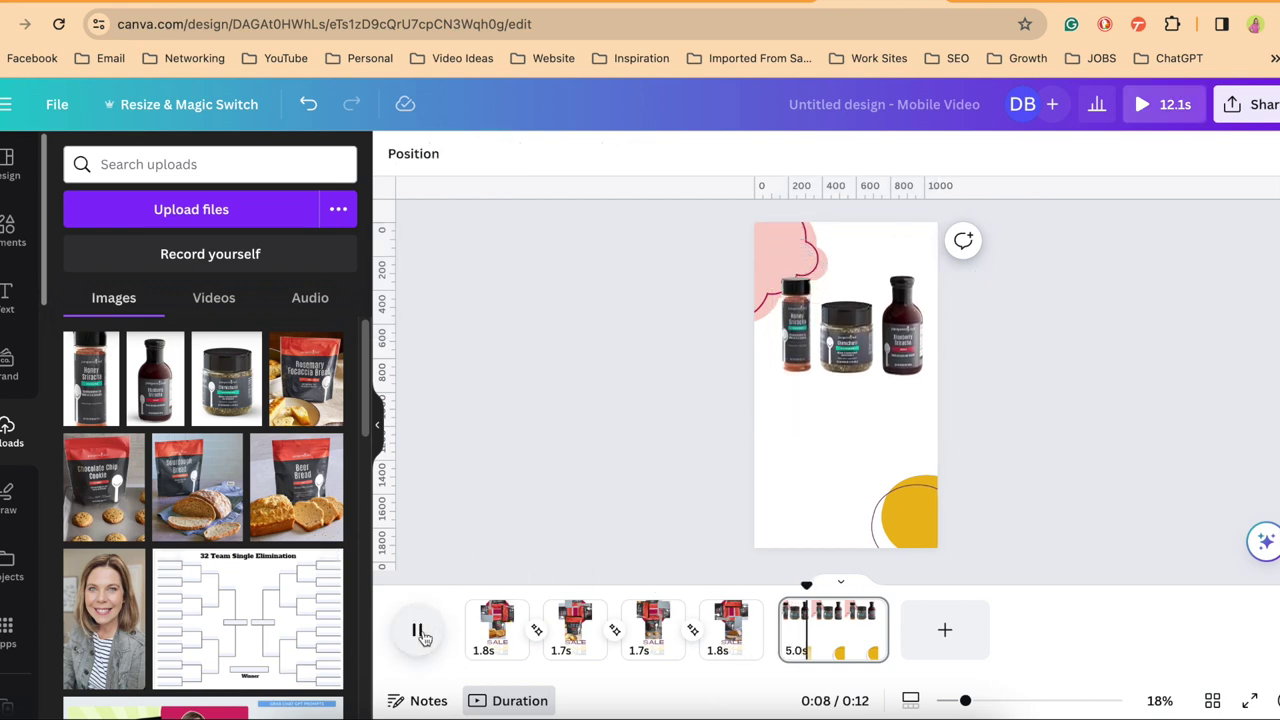
click(419, 632)
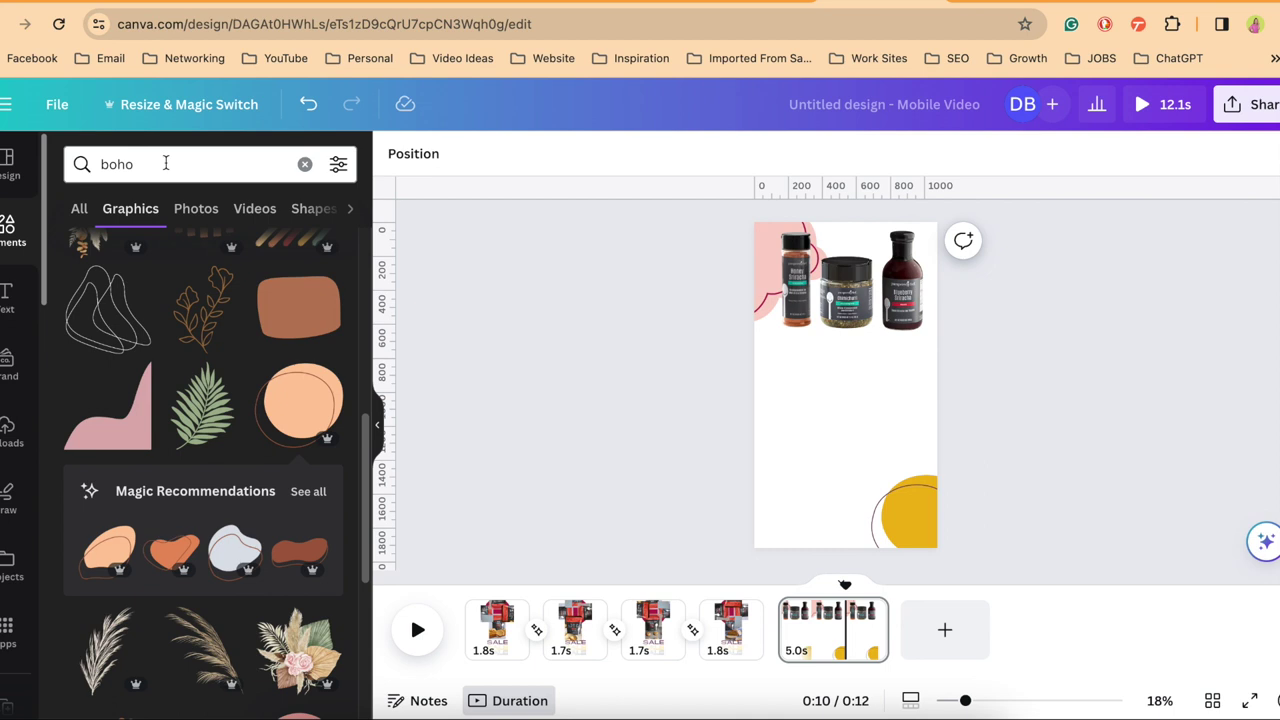
Search Elements for 'shadow' and add a shrunken soft shadow graphic low on the page.
double_click(148, 164)
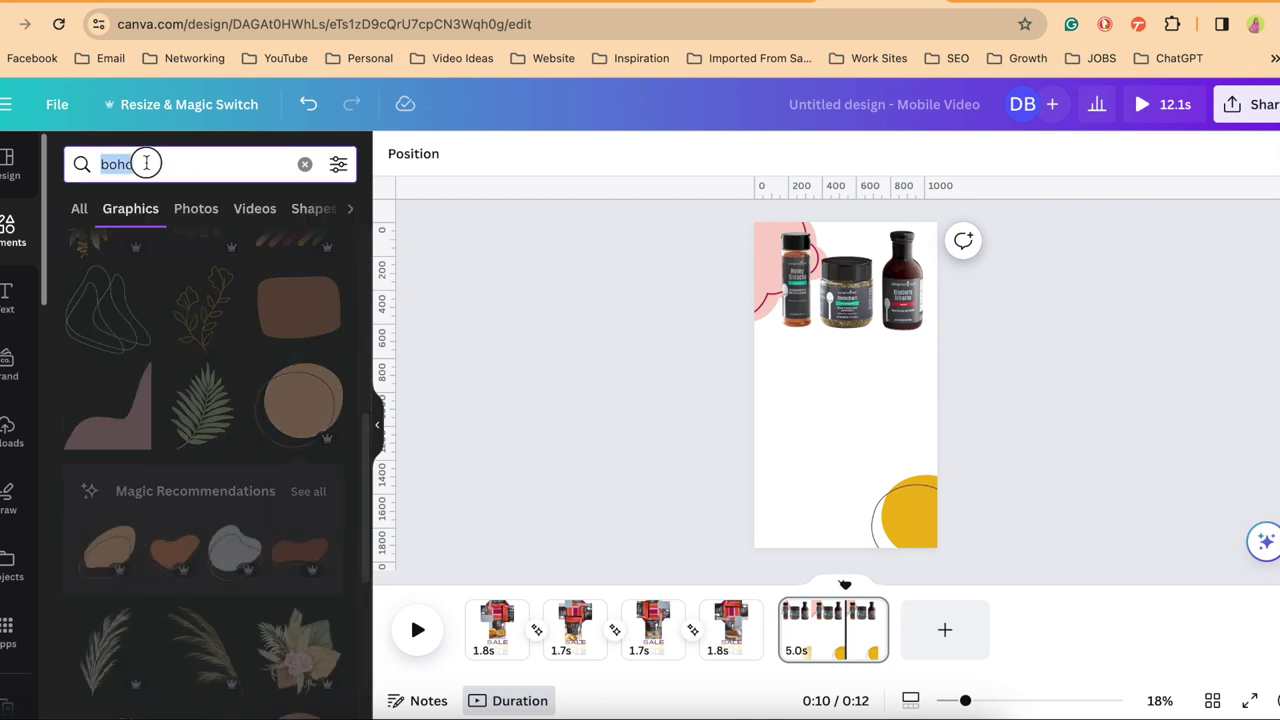
text(shoadow)
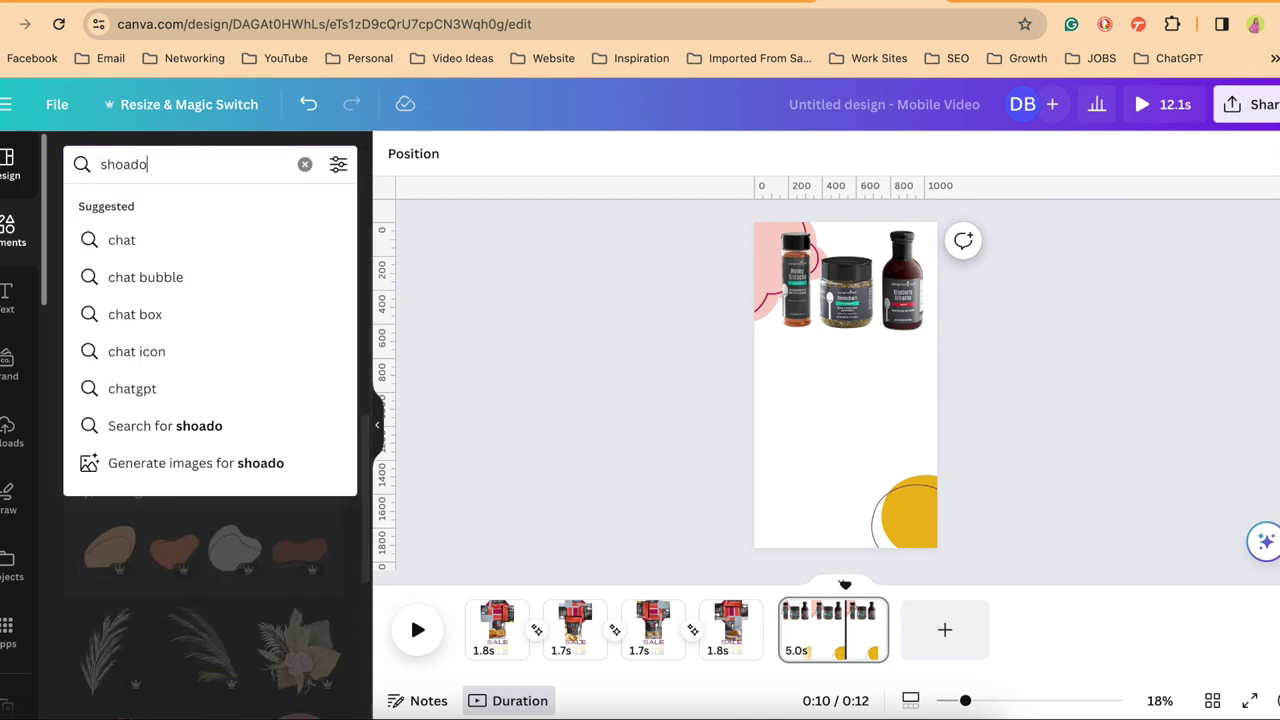
key(BackSpace)
key(BackSpace)
key(BackSpace)
text(a)
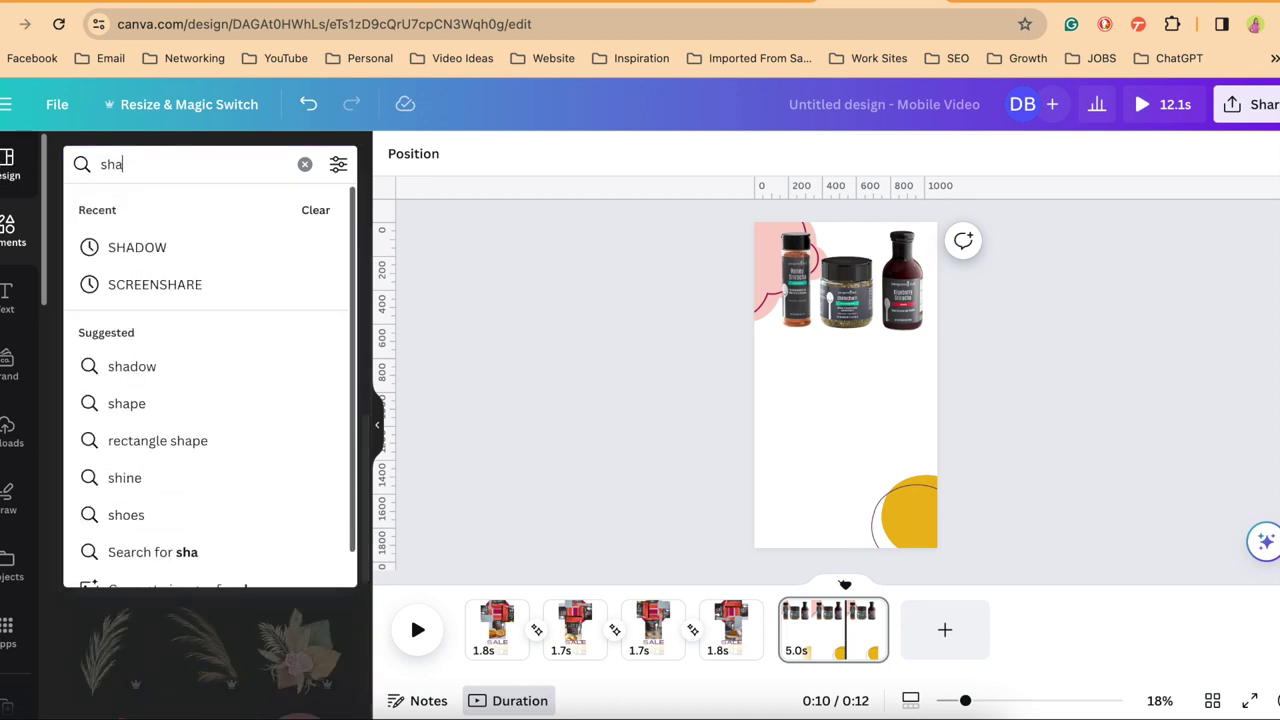
text(dow)
key(Return)
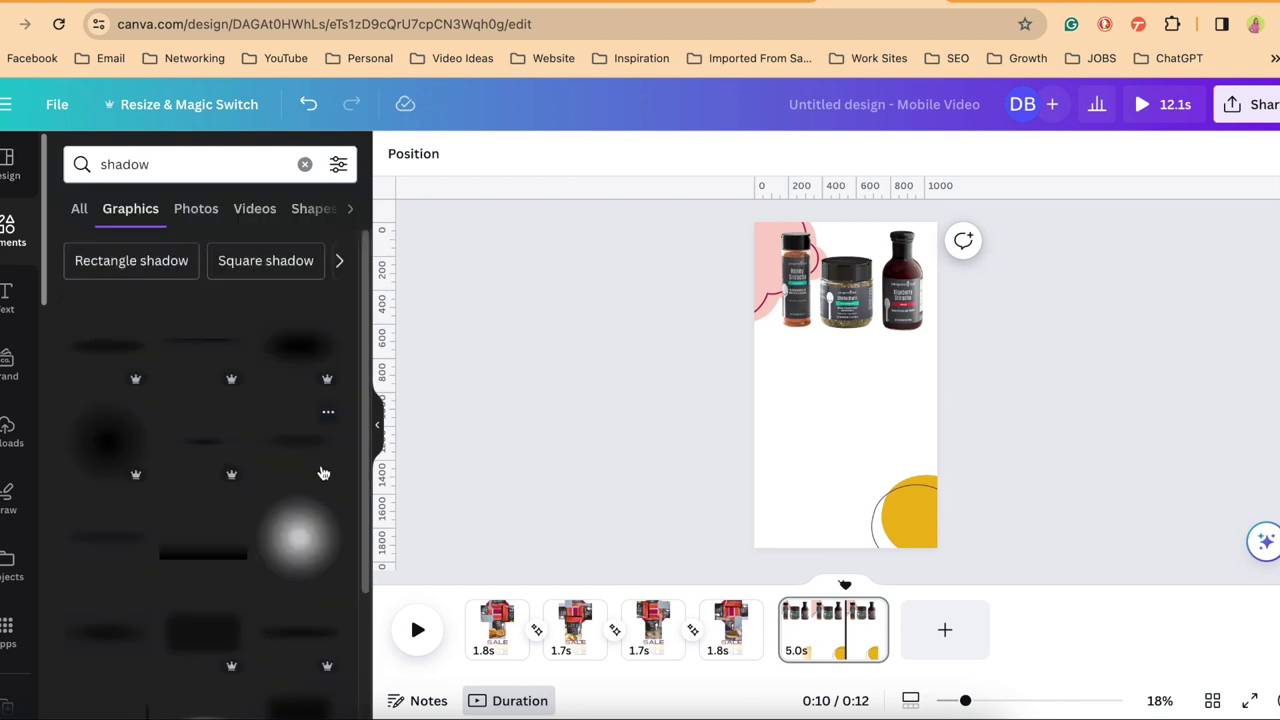
click(297, 450)
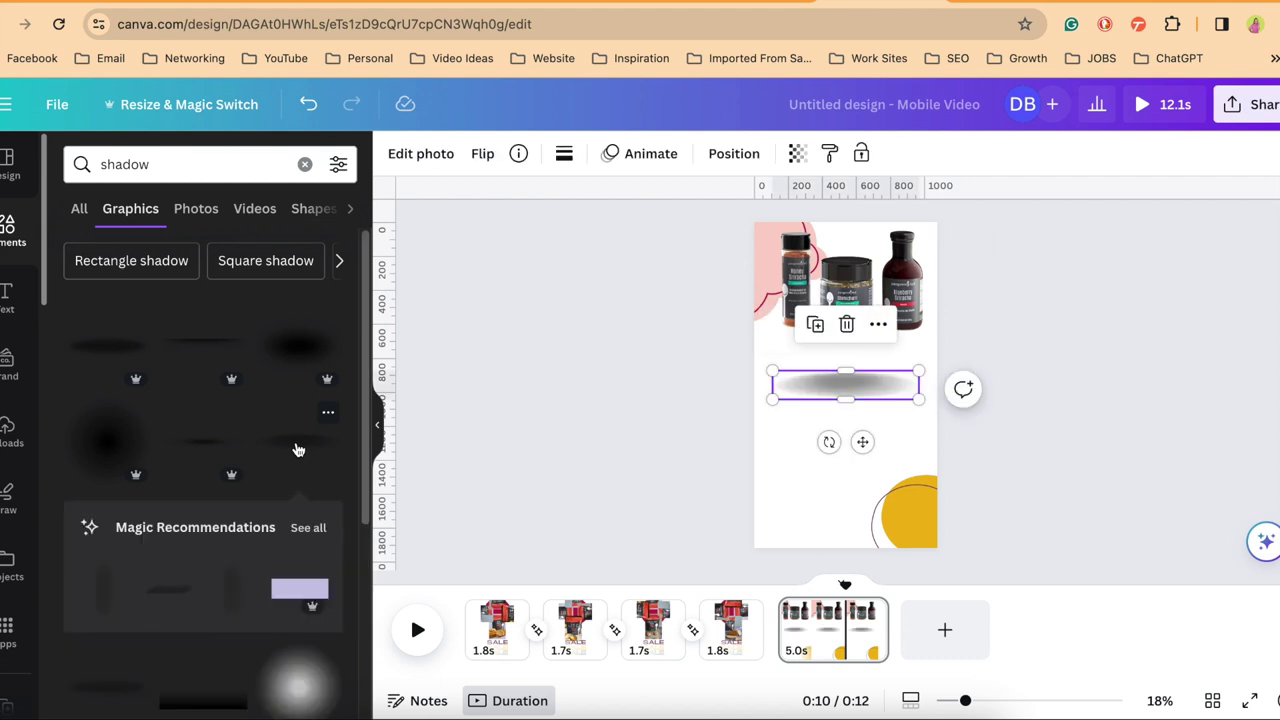
drag(916, 398, 820, 374)
drag(811, 423, 865, 509)
Duplicate the shadow into a row of three and group them.
click(818, 410)
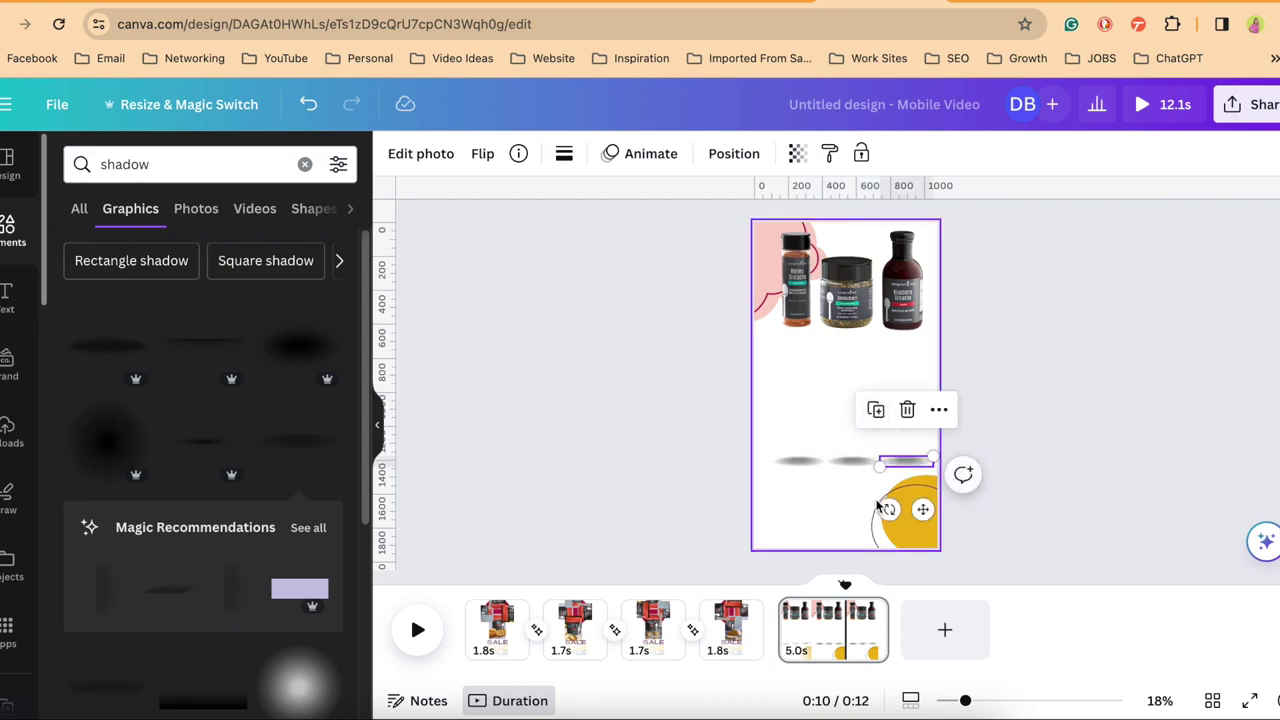
click(806, 463)
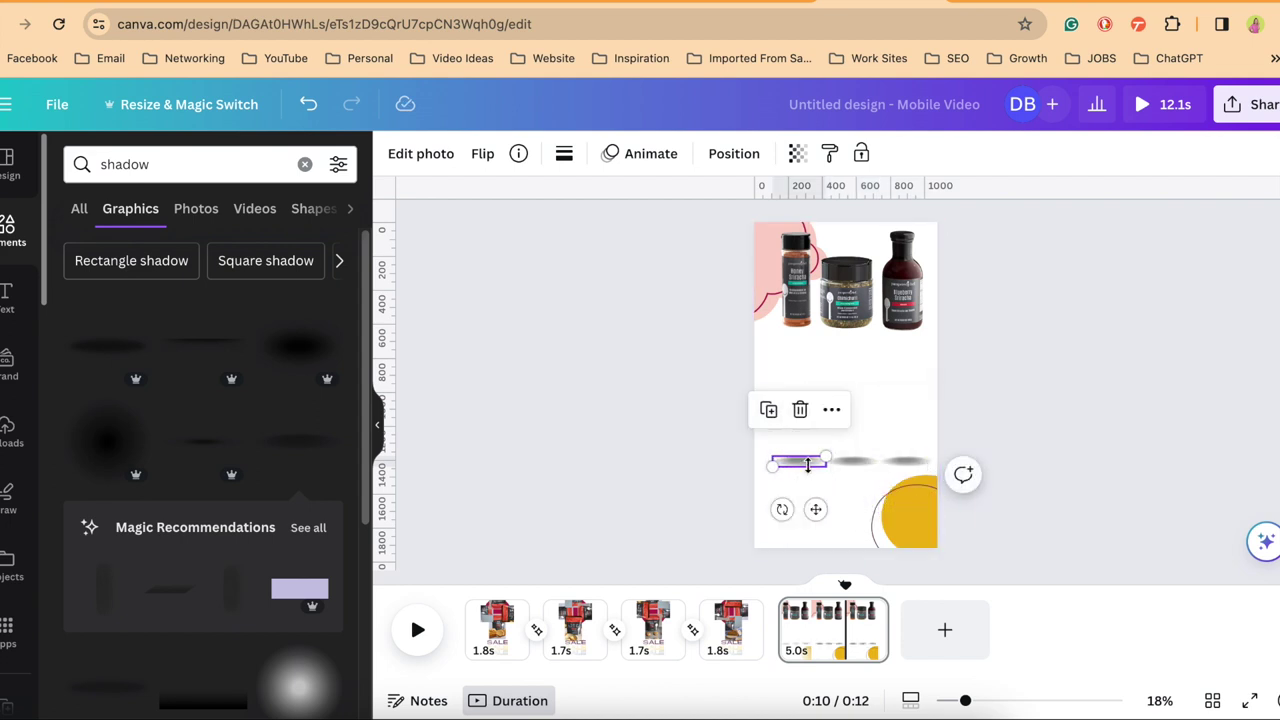
shift+click(860, 459)
shift+click(897, 459)
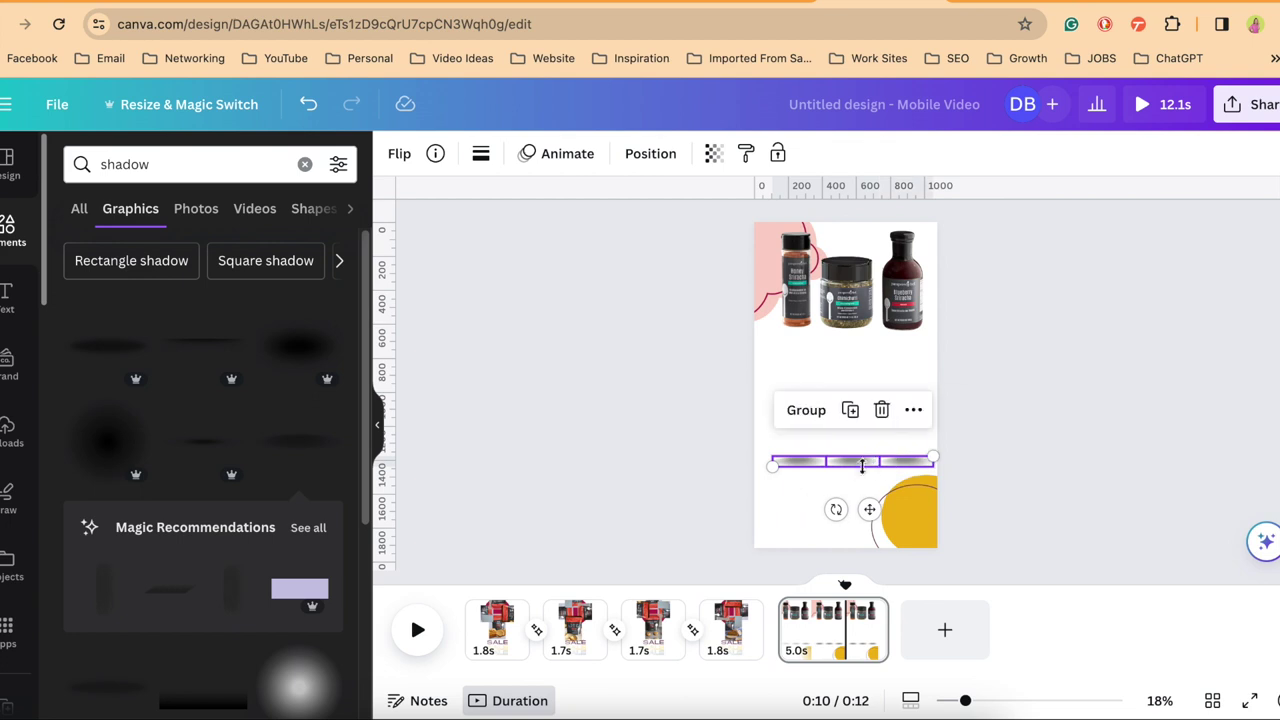
click(818, 422)
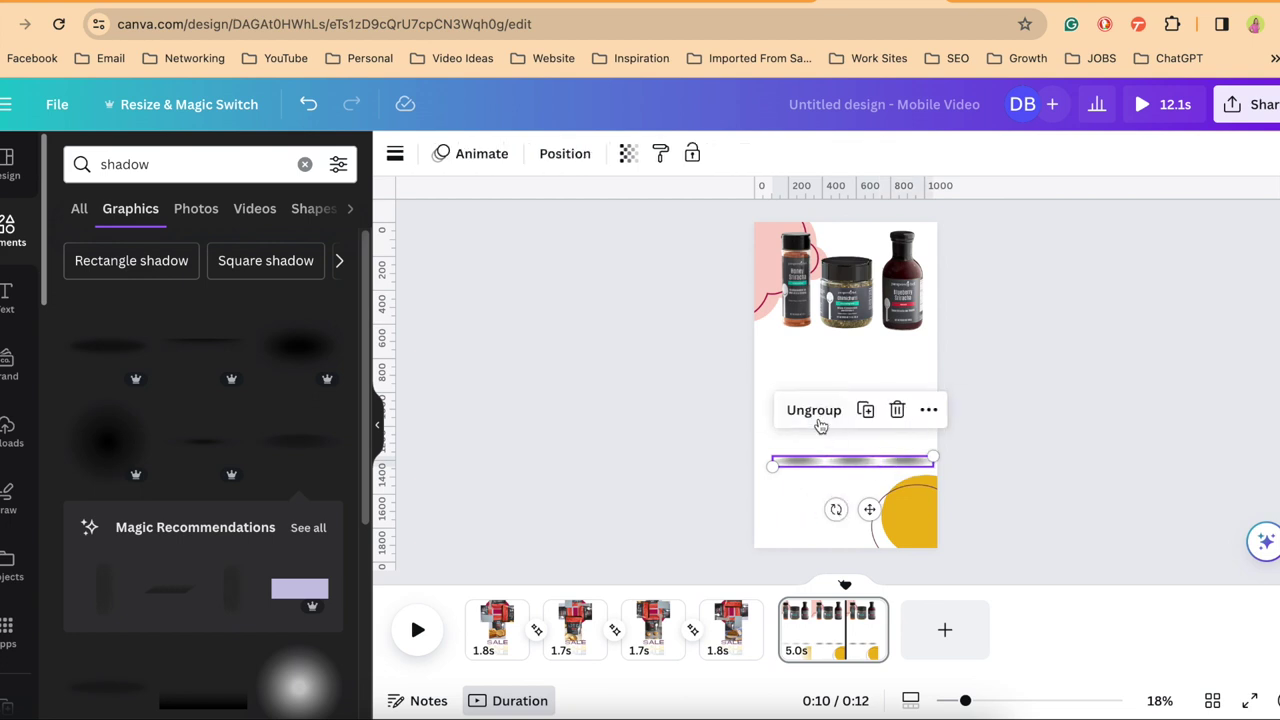
click(668, 450)
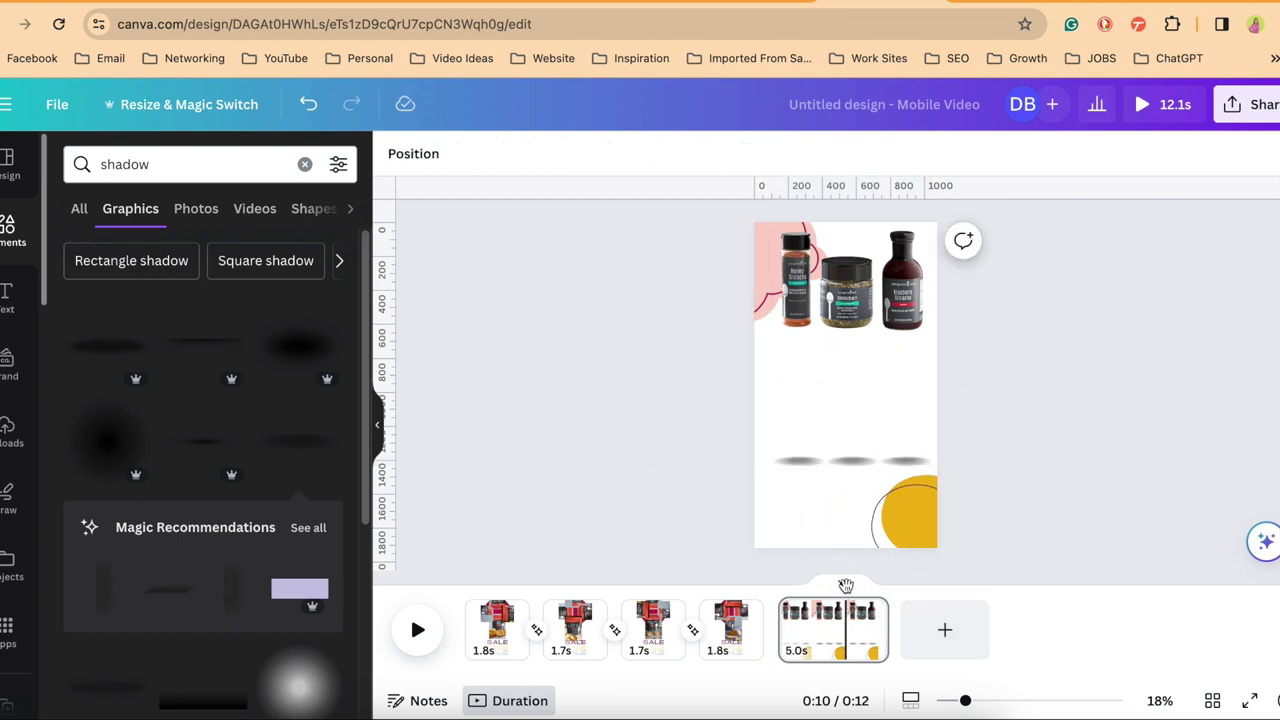
Align the shadow group directly under the products' landing spot.
mouse_move(847, 582)
mouse_down()
mouse_move(863, 575)
mouse_move(826, 575)
mouse_move(840, 572)
mouse_up()
click(796, 468)
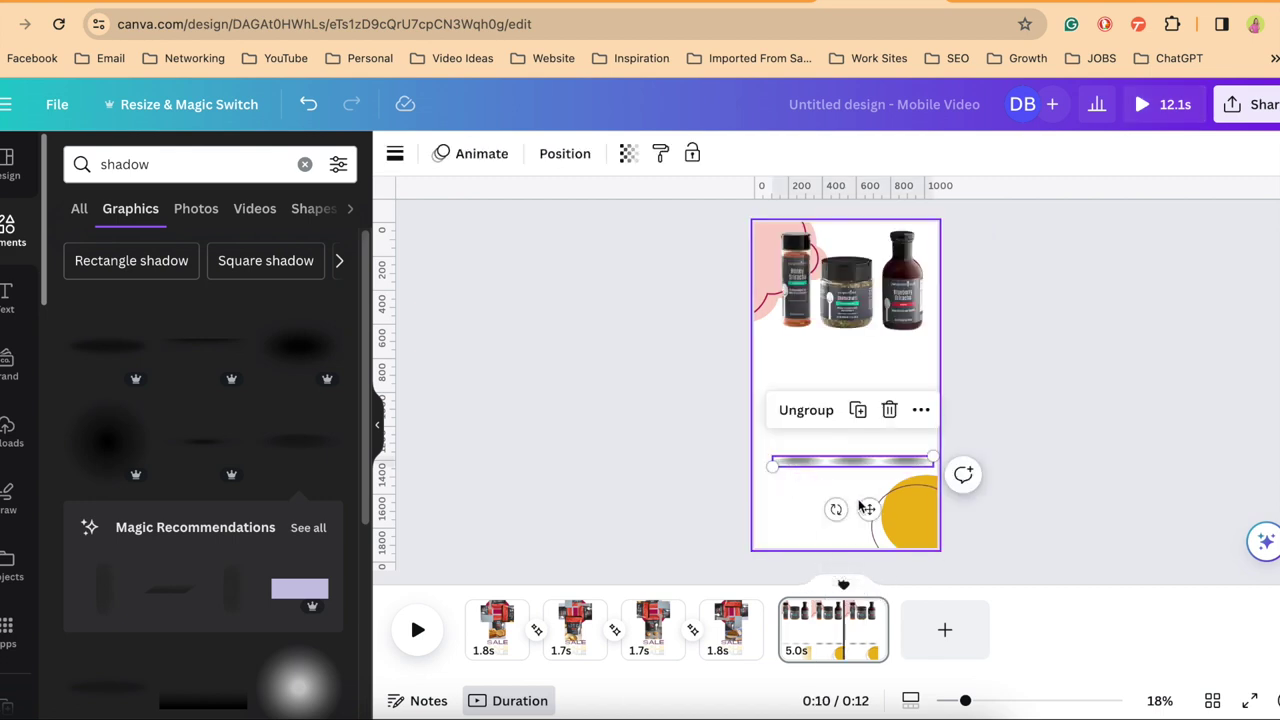
drag(866, 503, 866, 498)
drag(843, 585, 845, 585)
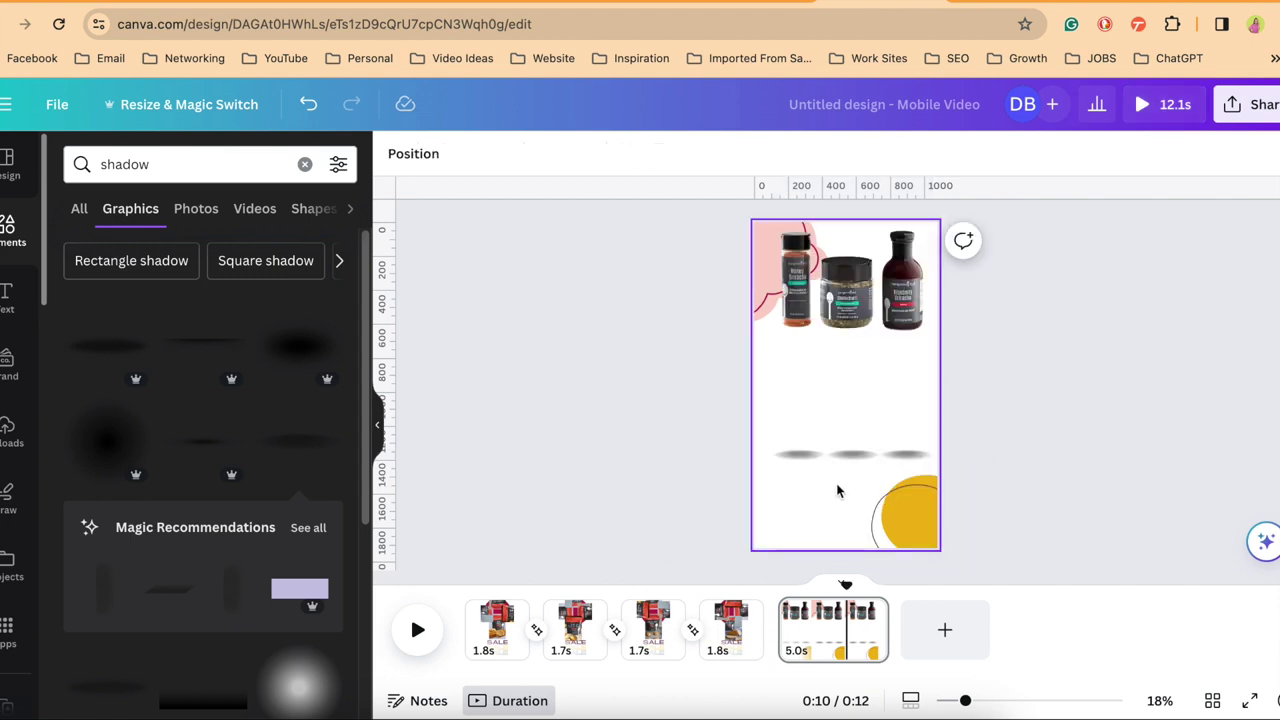
Add a SPRING SALE text heading, trim the final page to 3.6 seconds, and replay the reel.
click(5, 300)
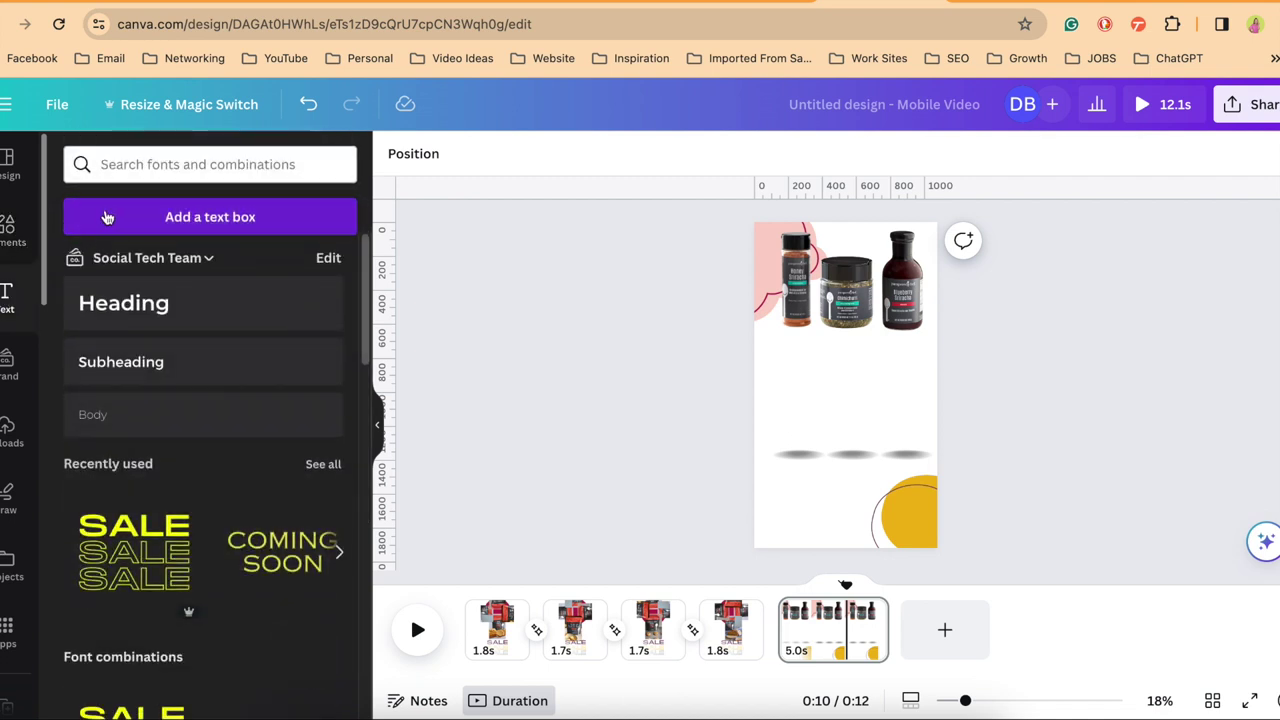
click(143, 163)
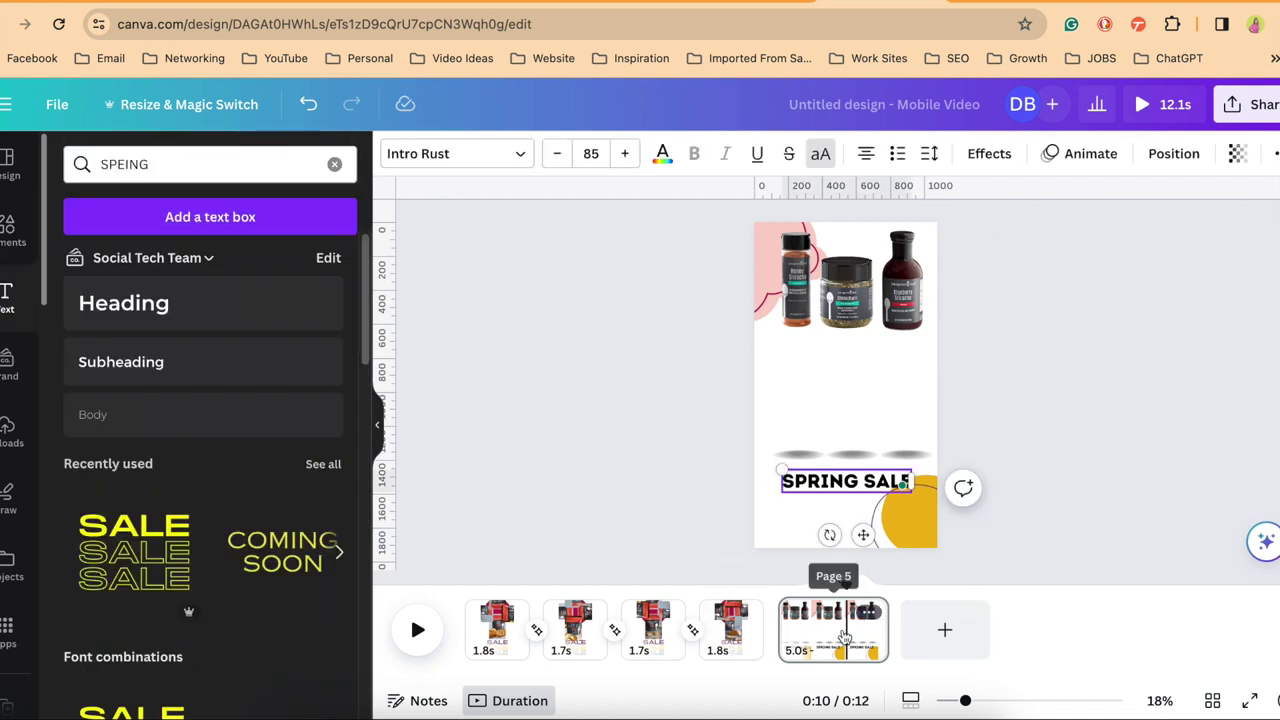
click(858, 625)
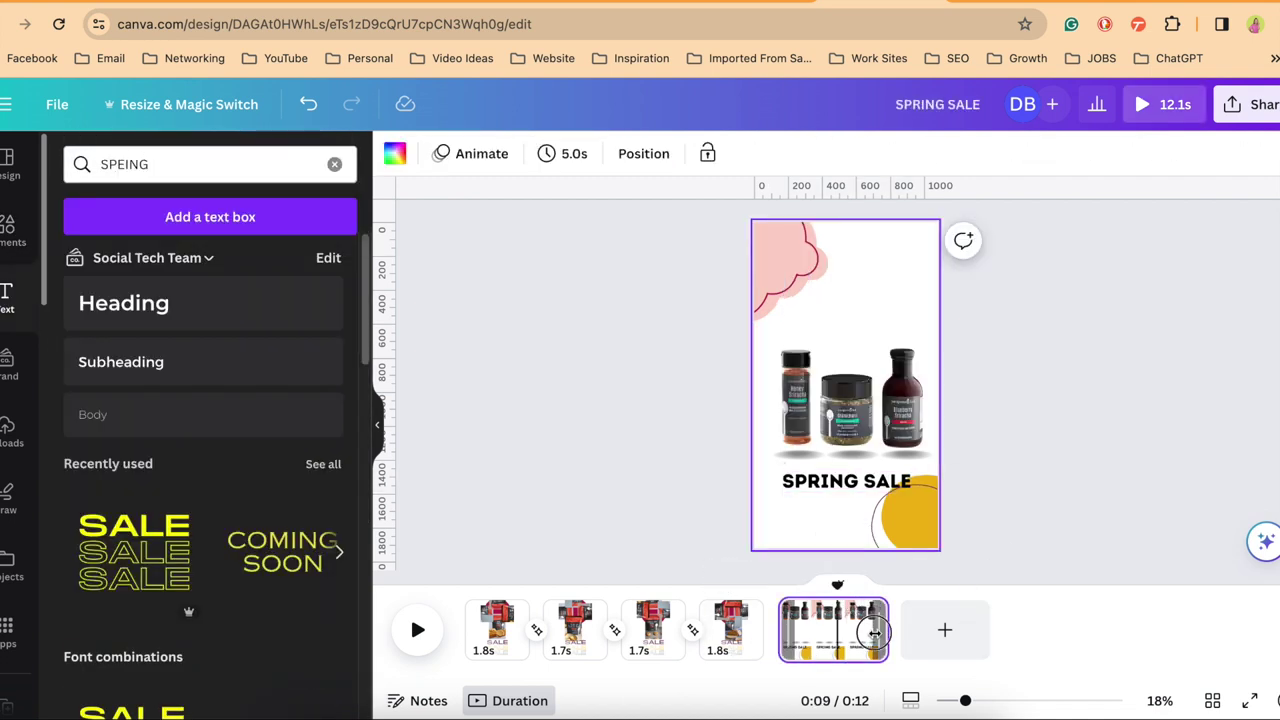
drag(874, 630, 853, 630)
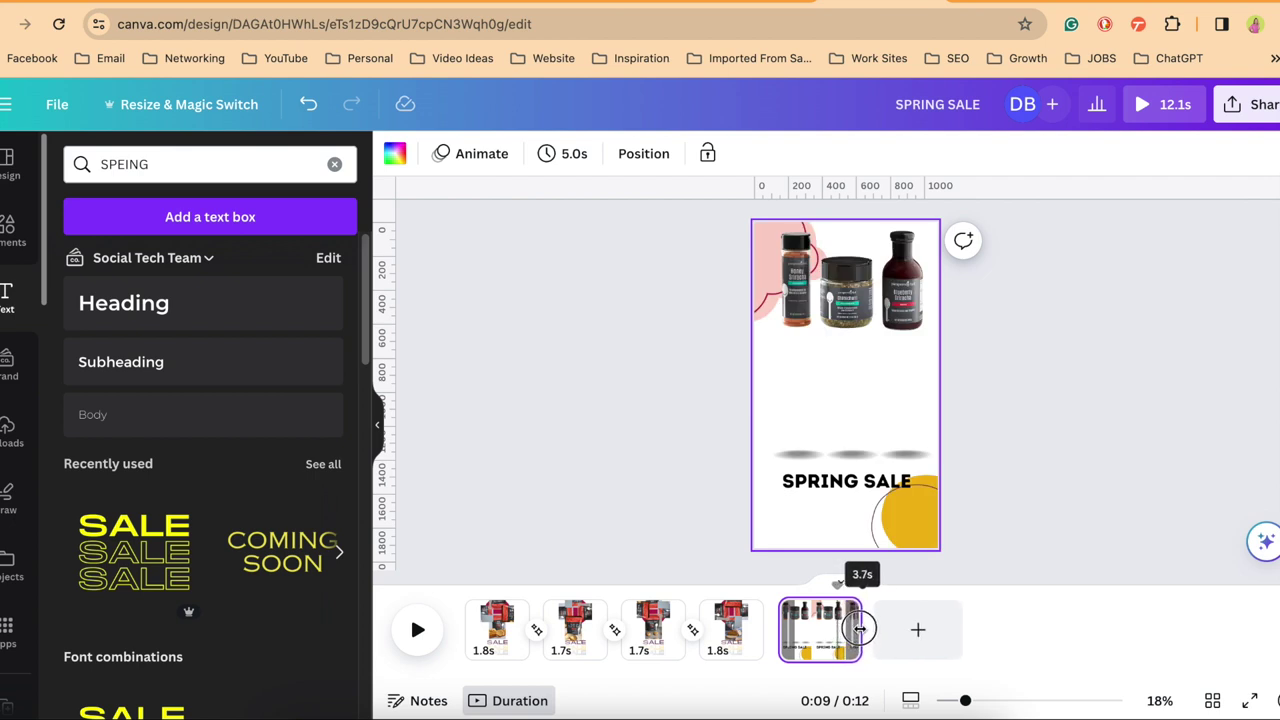
drag(859, 627, 856, 628)
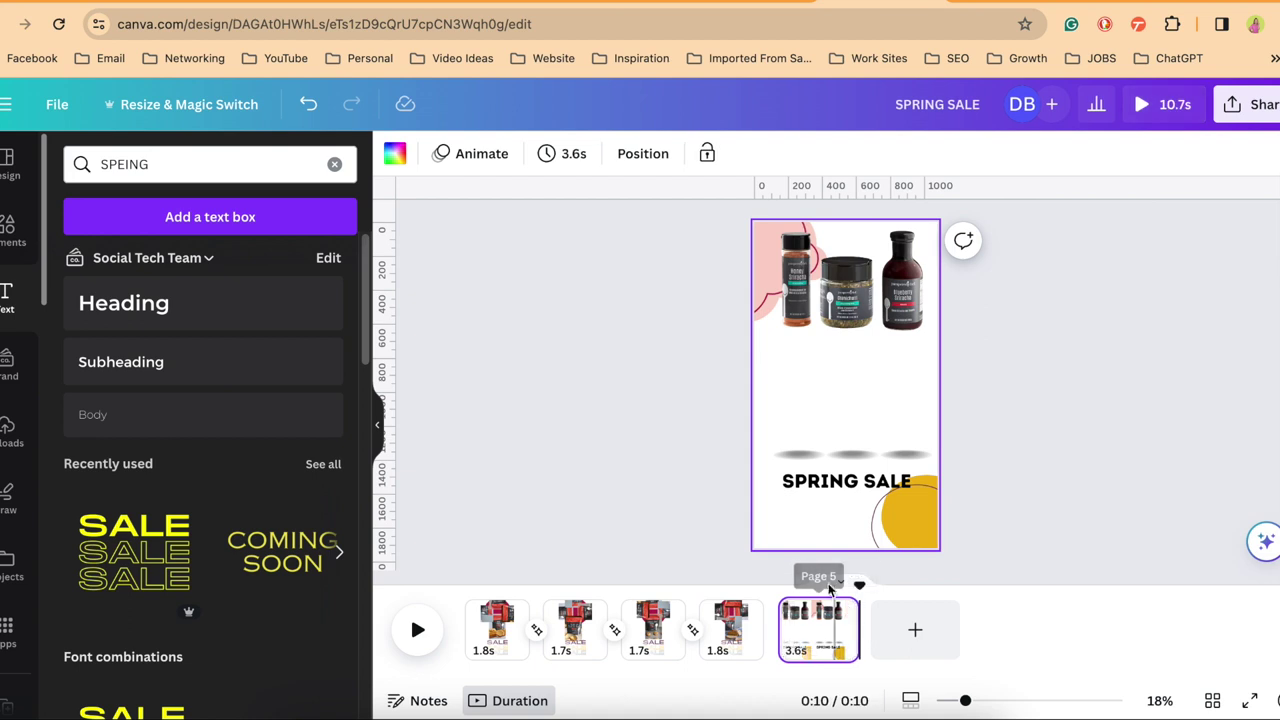
click(462, 583)
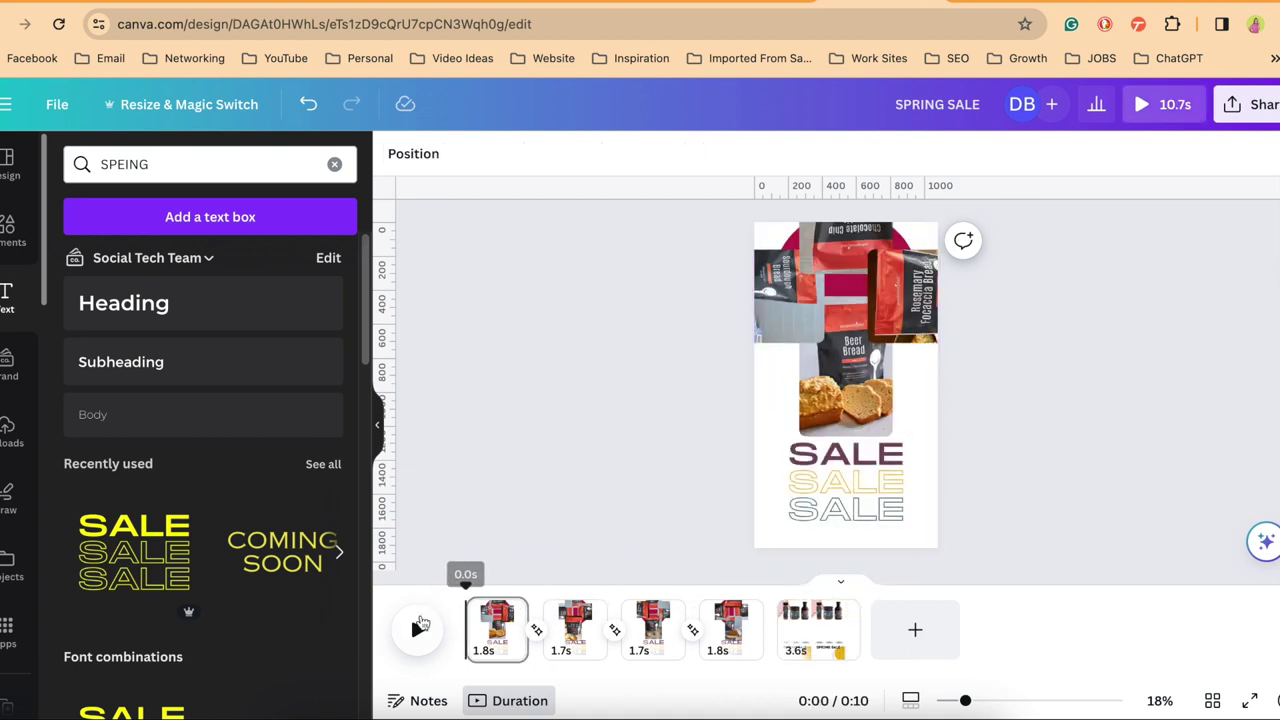
click(417, 630)
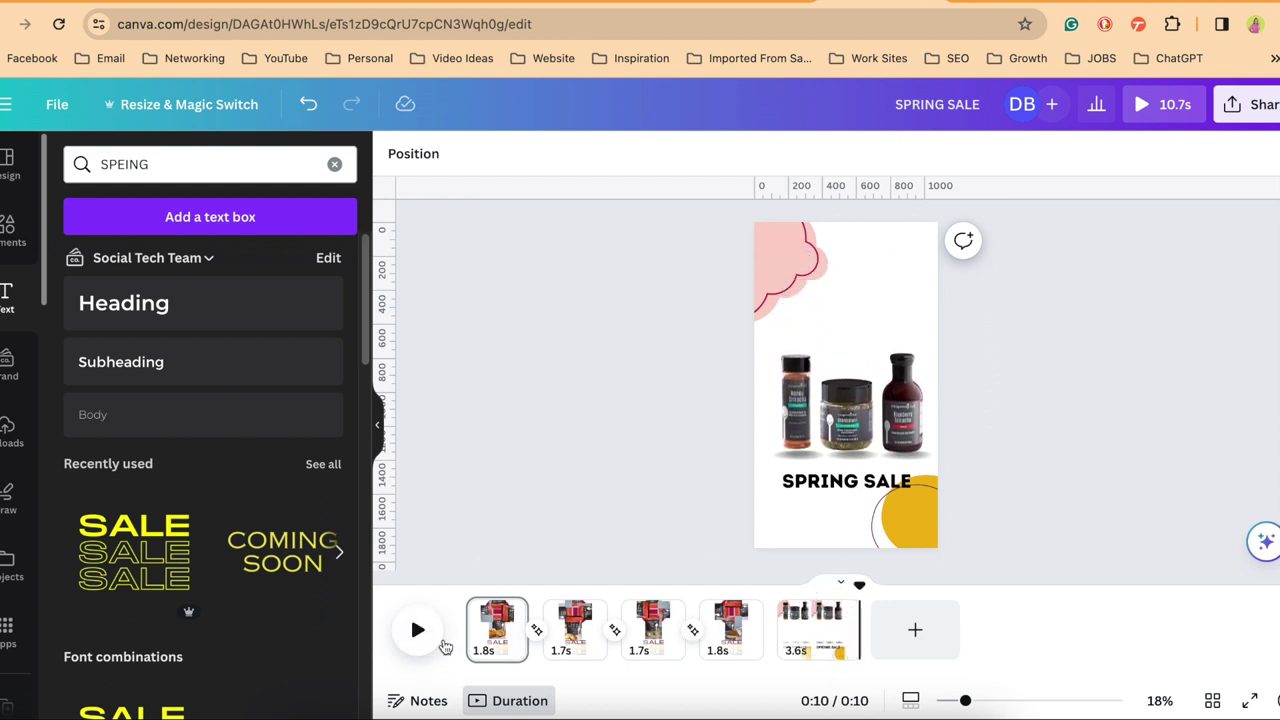
Search Elements for 'UPBEAT' and browse the matching Audio tracks.
click(10, 228)
double_click(113, 166)
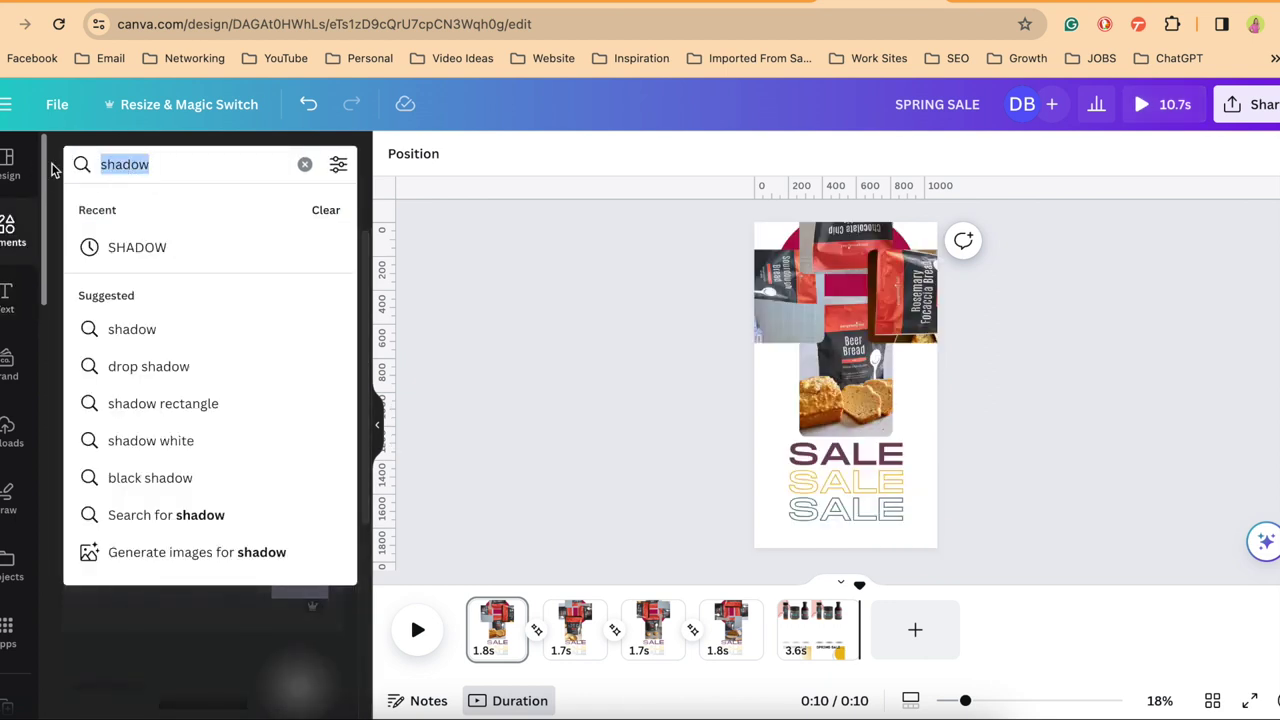
text(UPBEAT)
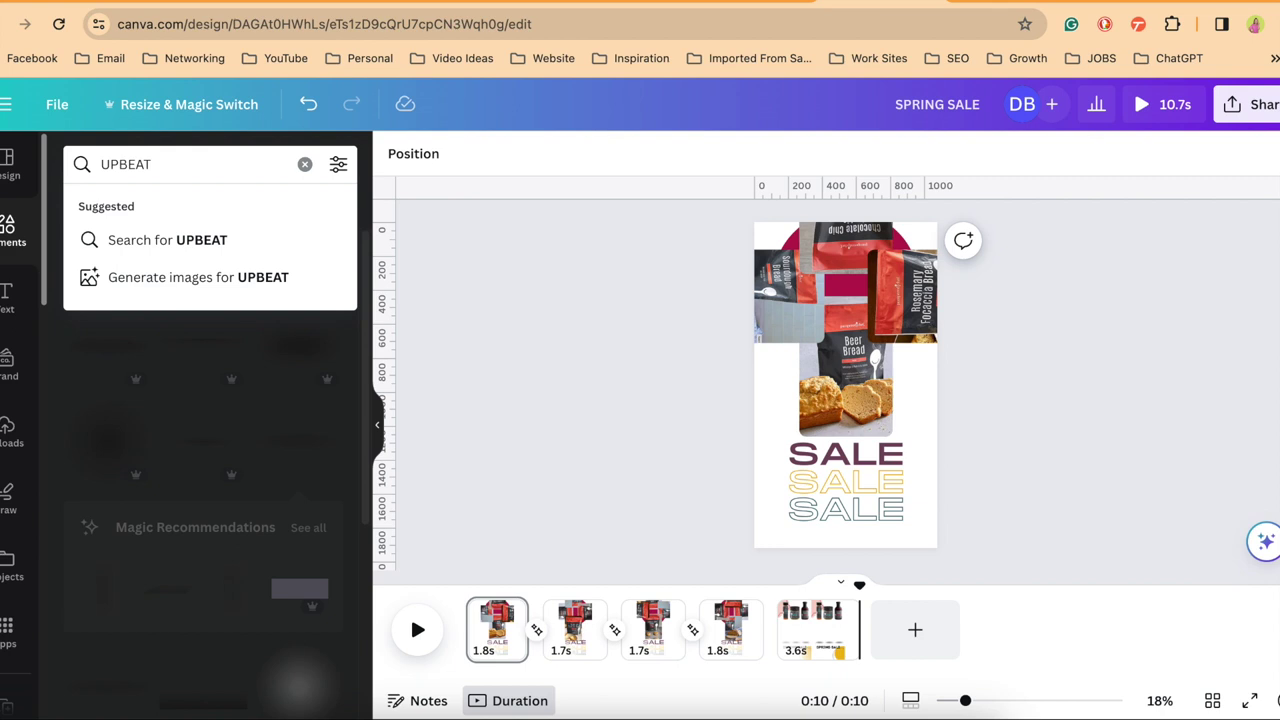
key(Return)
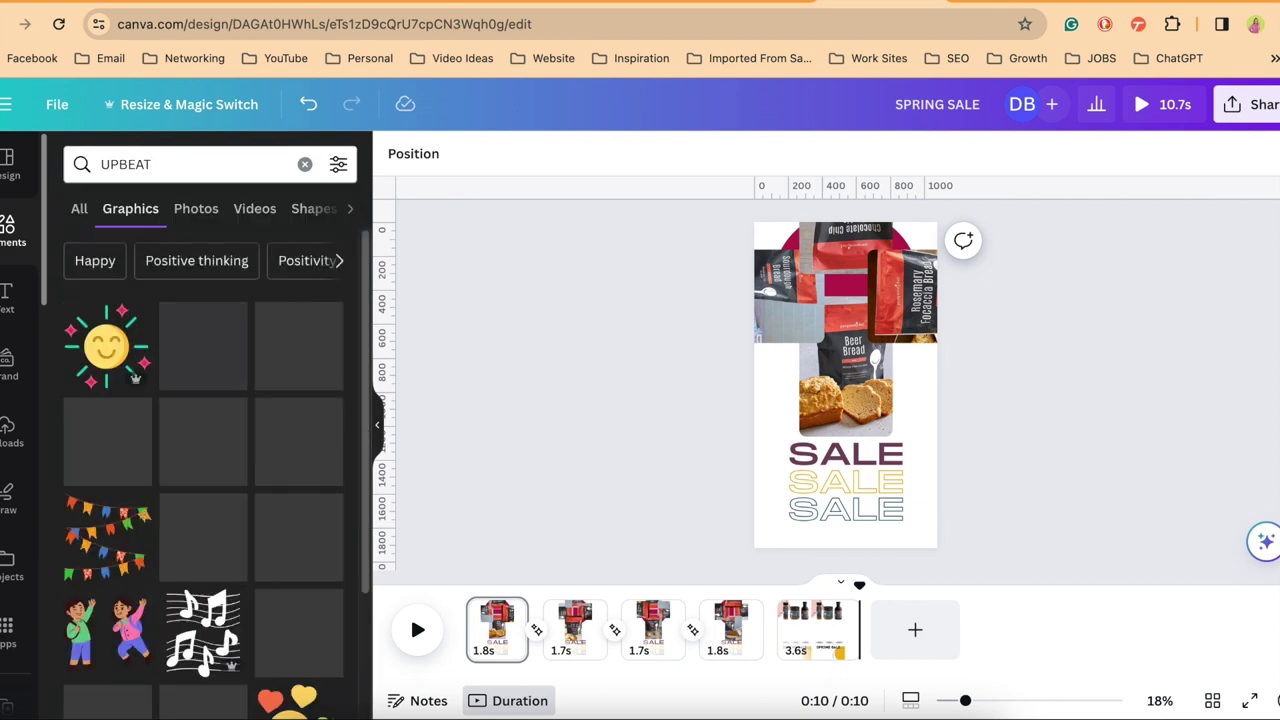
click(350, 210)
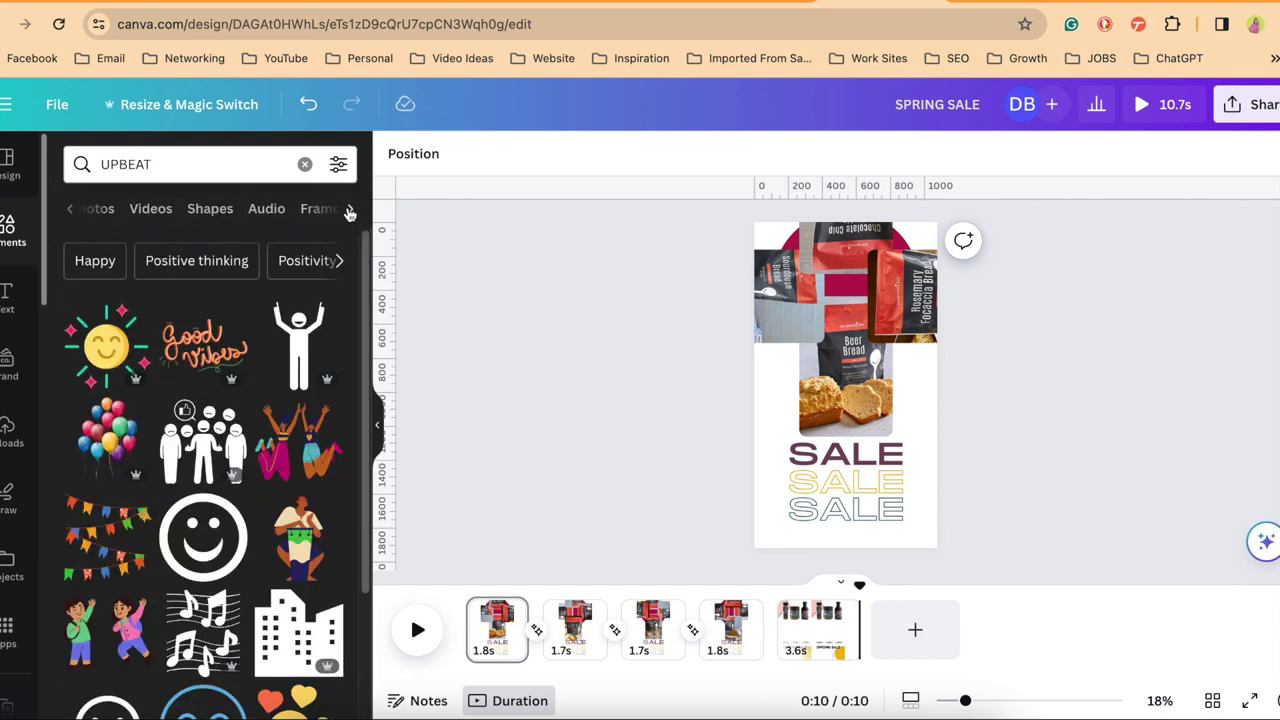
click(268, 209)
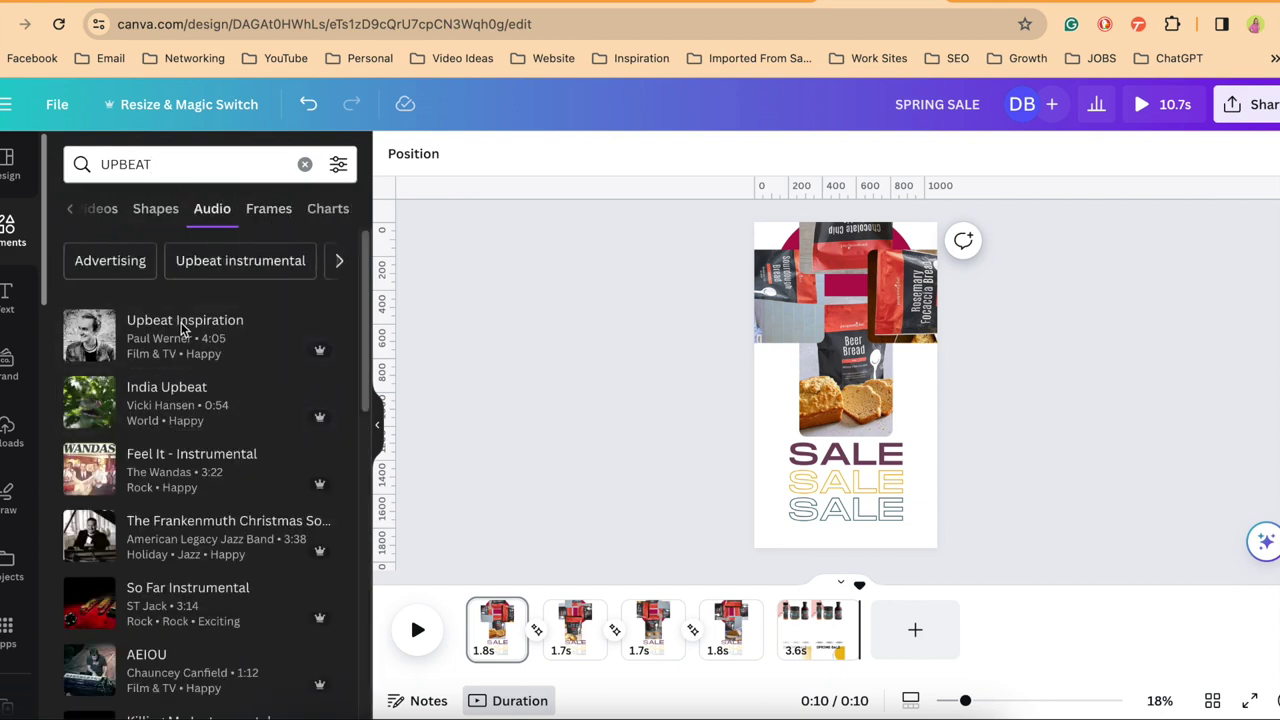
scroll(260, 436, down, 6)
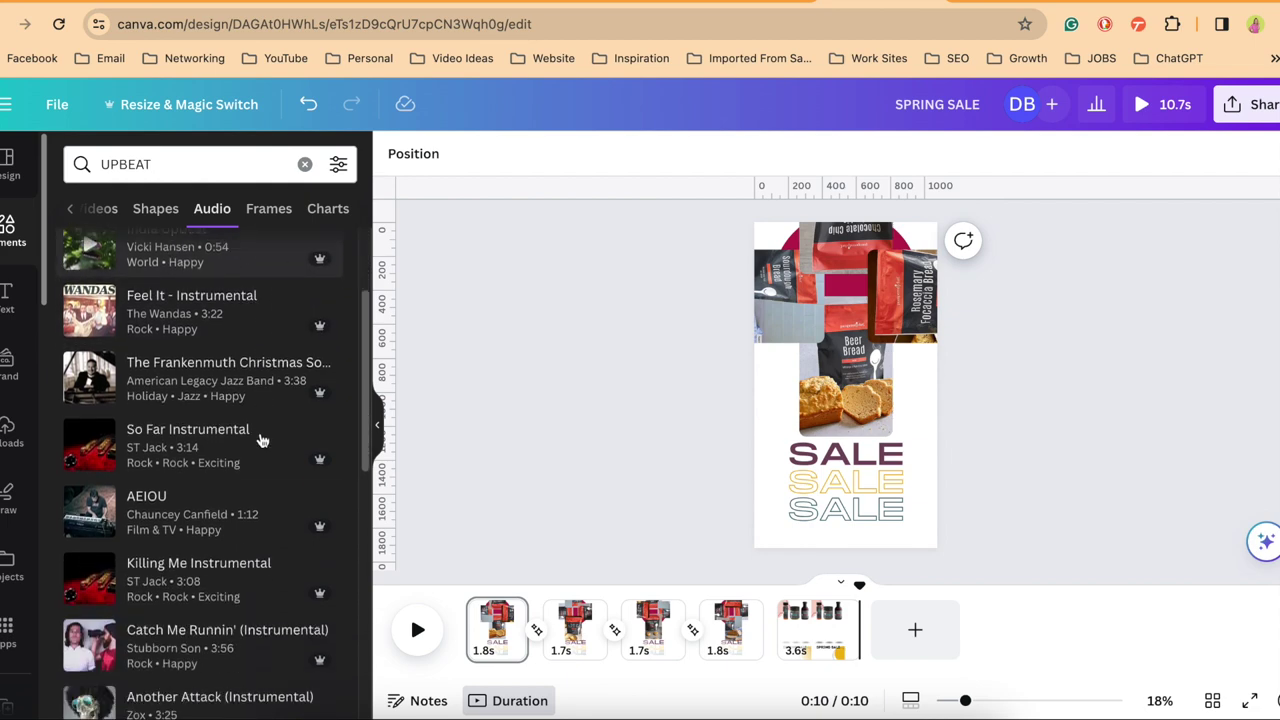
scroll(259, 420, up, 5)
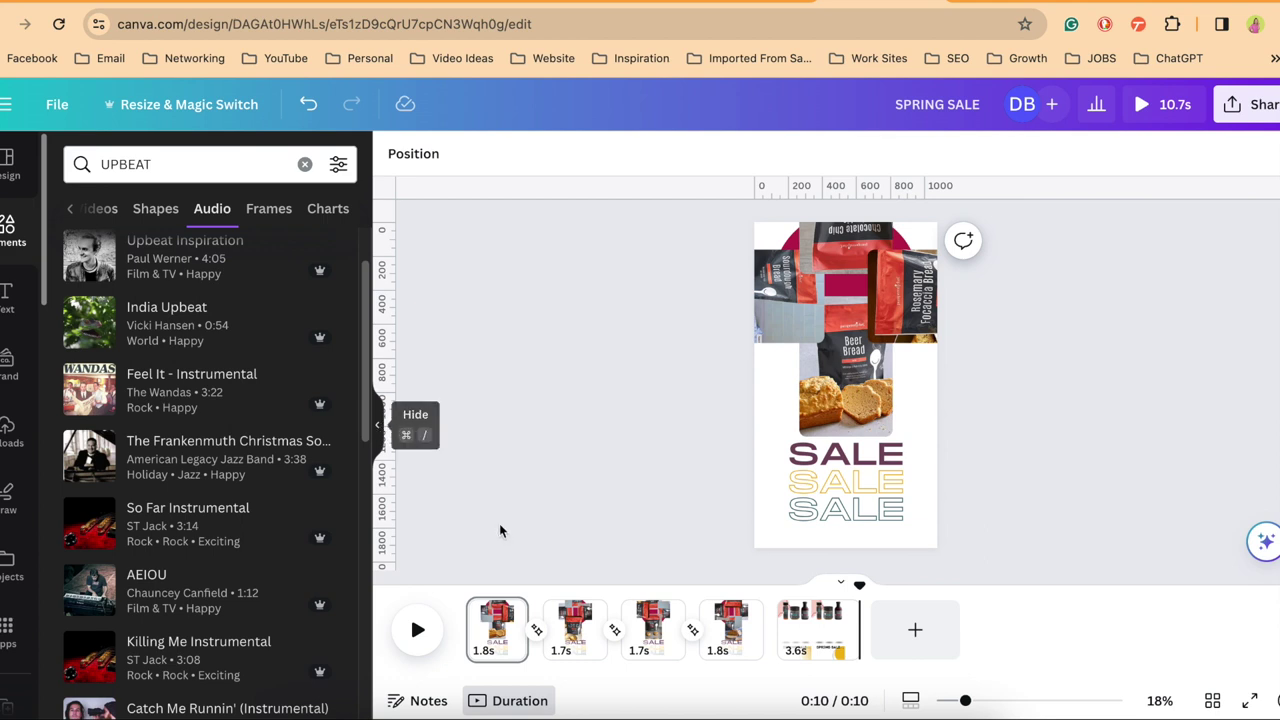
Hide the side panel and play the reel from the beginning.
click(417, 629)
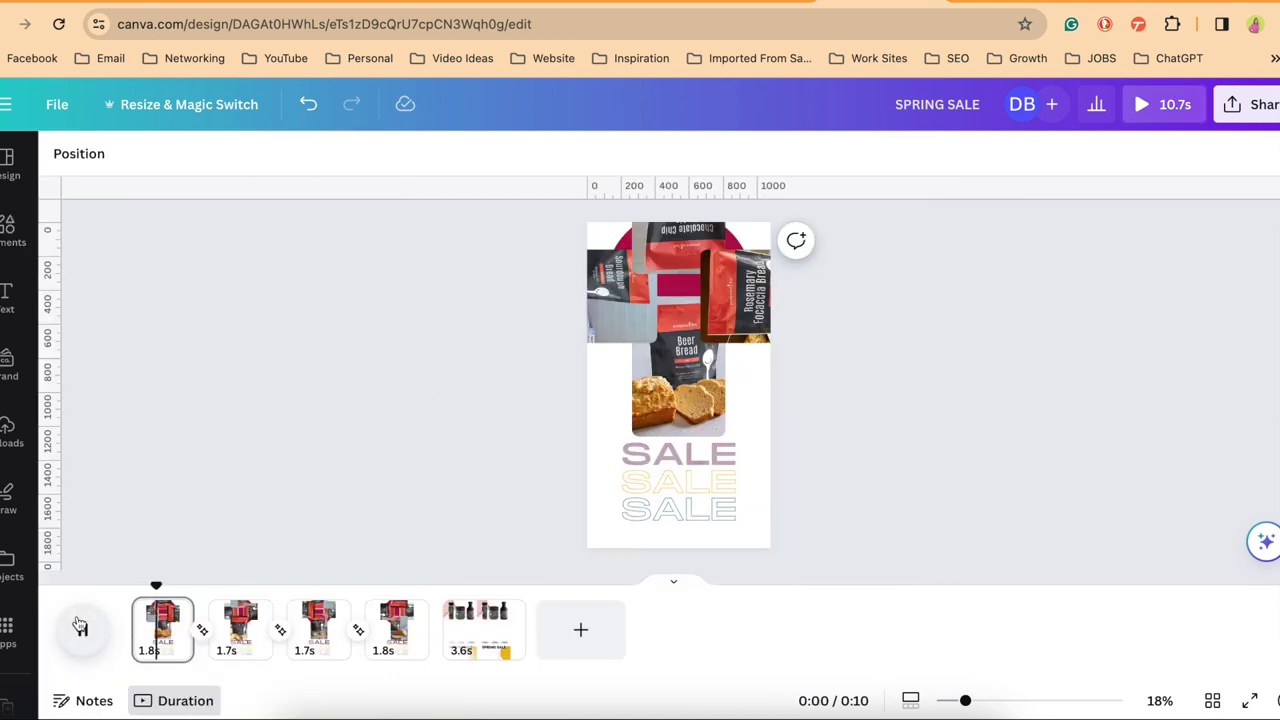